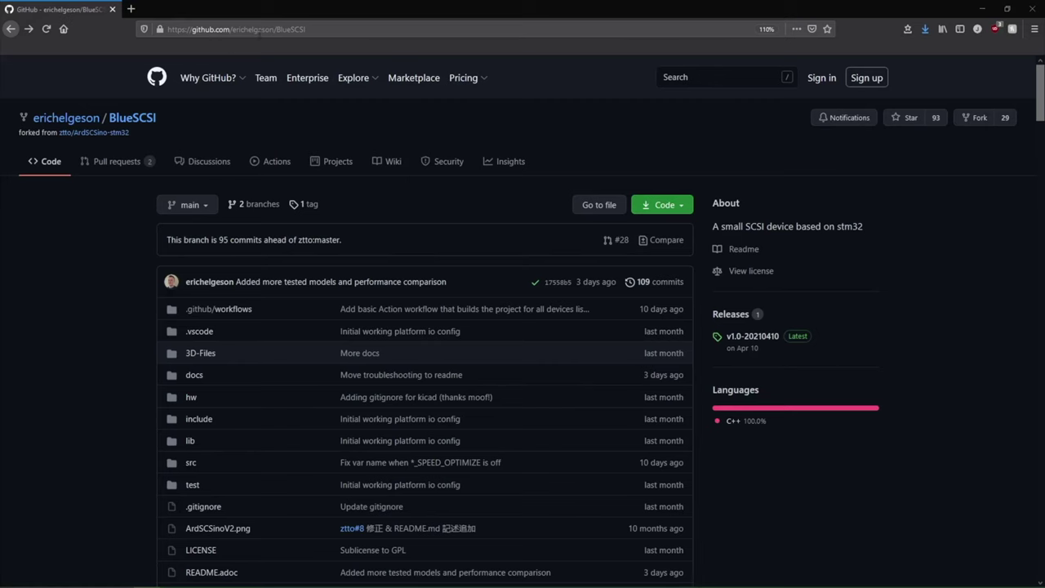
Download MacHD.zip, the archive of preformatted HFS blank images linked under Blanks in the BlueSCSI README, and save the file.
{"action": "scroll", "coordinate": [333, 361], "scroll_direction": "down", "scroll_amount": 15}
{"action": "scroll", "coordinate": [333, 360], "scroll_direction": "down", "scroll_amount": 15}
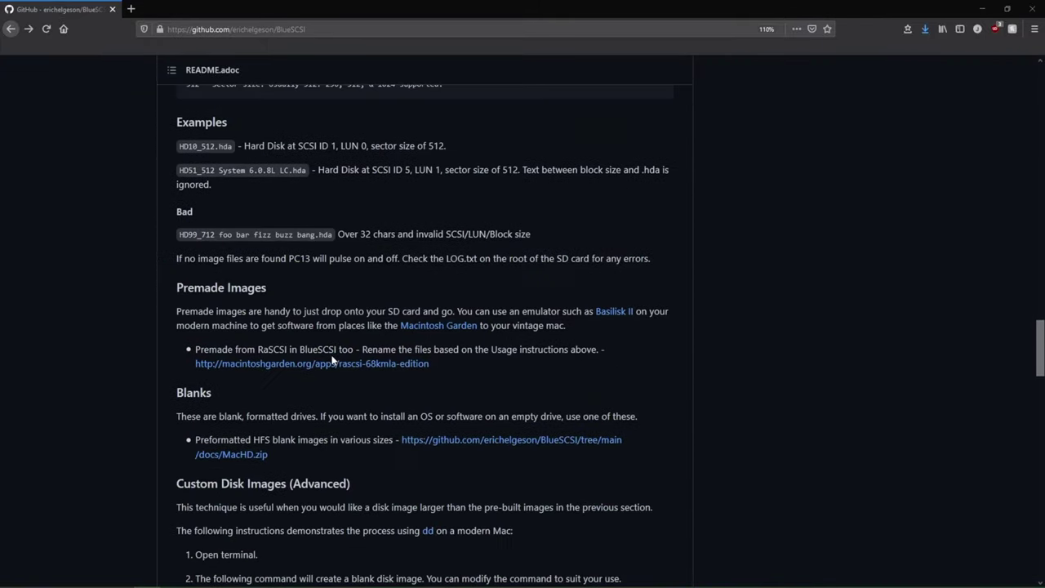
{"action": "scroll", "coordinate": [333, 360], "scroll_direction": "down", "scroll_amount": 3}
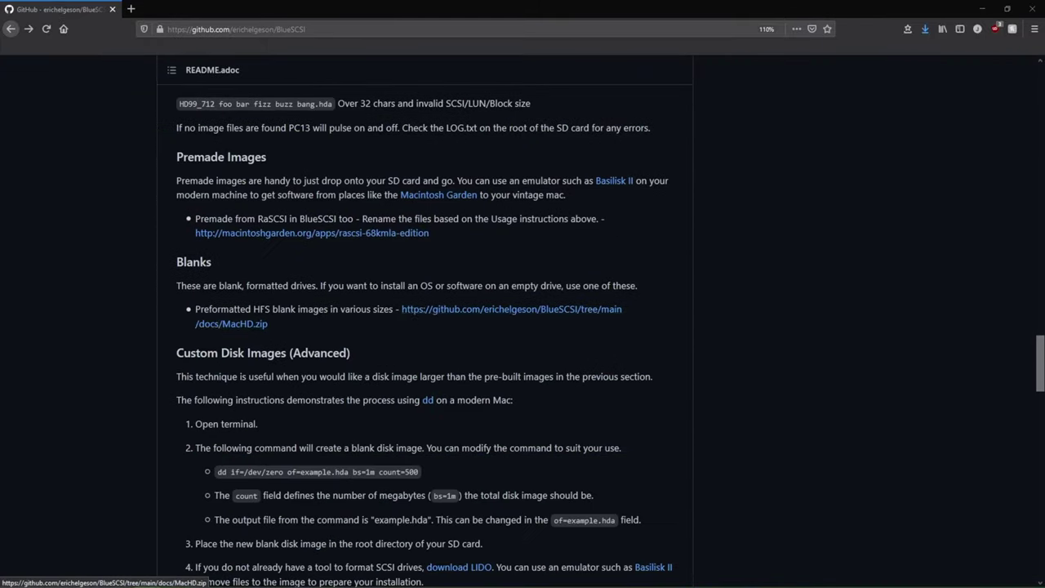
{"action": "left_click", "coordinate": [441, 310]}
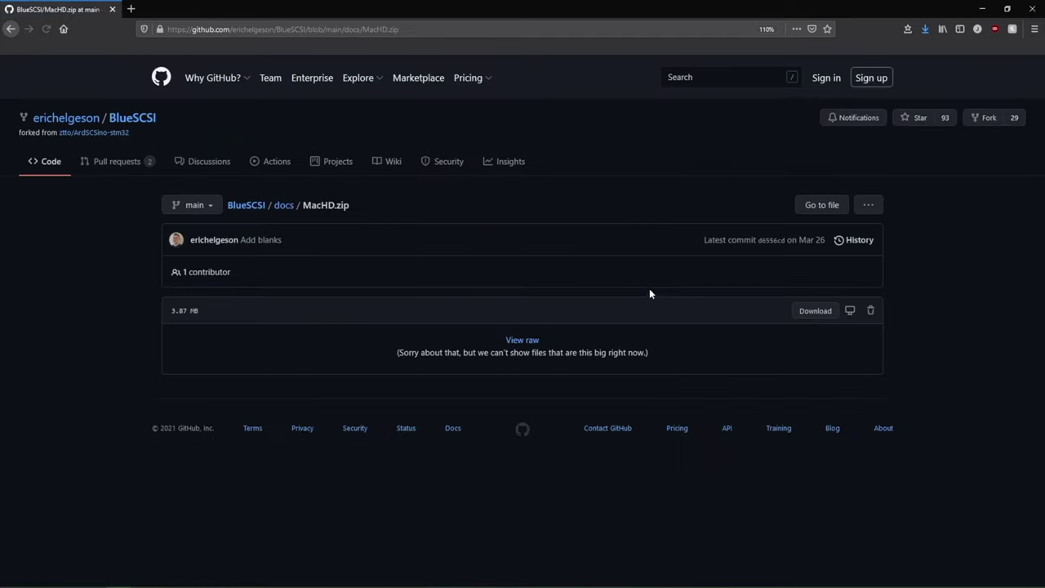
{"action": "left_click", "coordinate": [816, 311]}
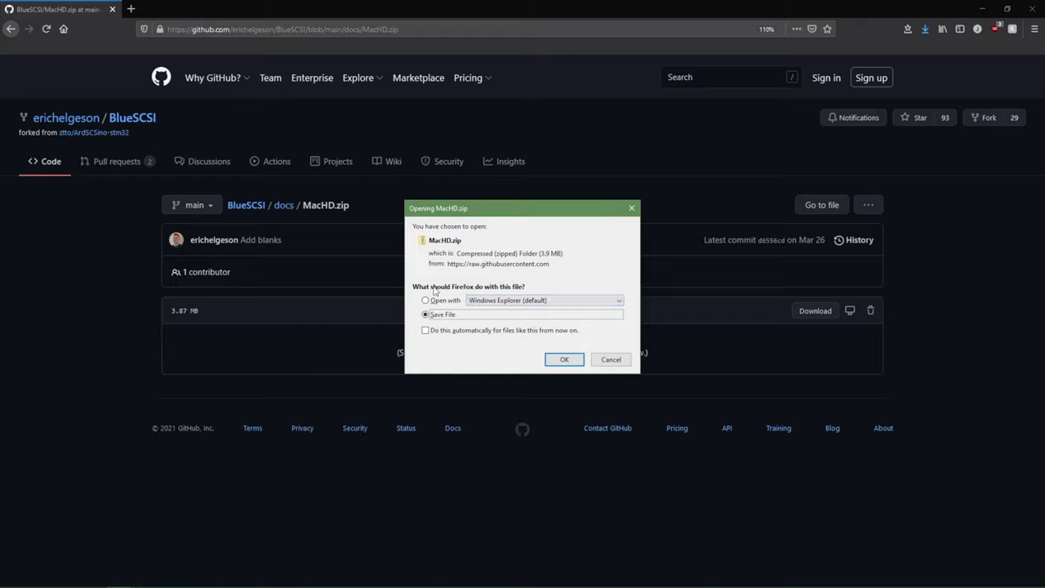
{"action": "left_click", "coordinate": [565, 360]}
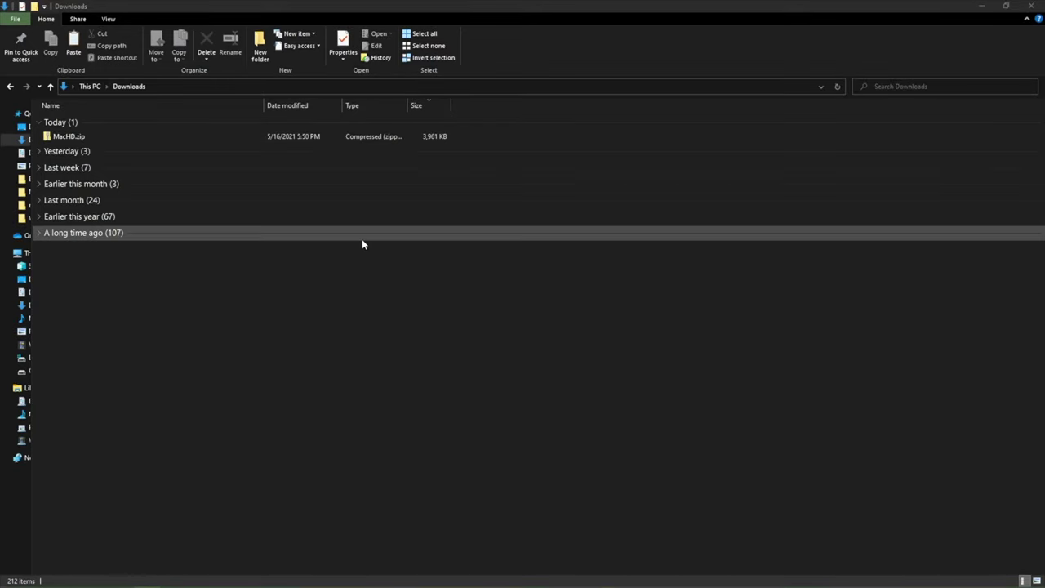
Open the downloaded MacHD.zip and go through its MacHD folder into MacHD-2048MB.hda.zip to reach the 2048 MB blank image.
{"action": "left_click", "coordinate": [70, 137]}
{"action": "double_click", "coordinate": [70, 137]}
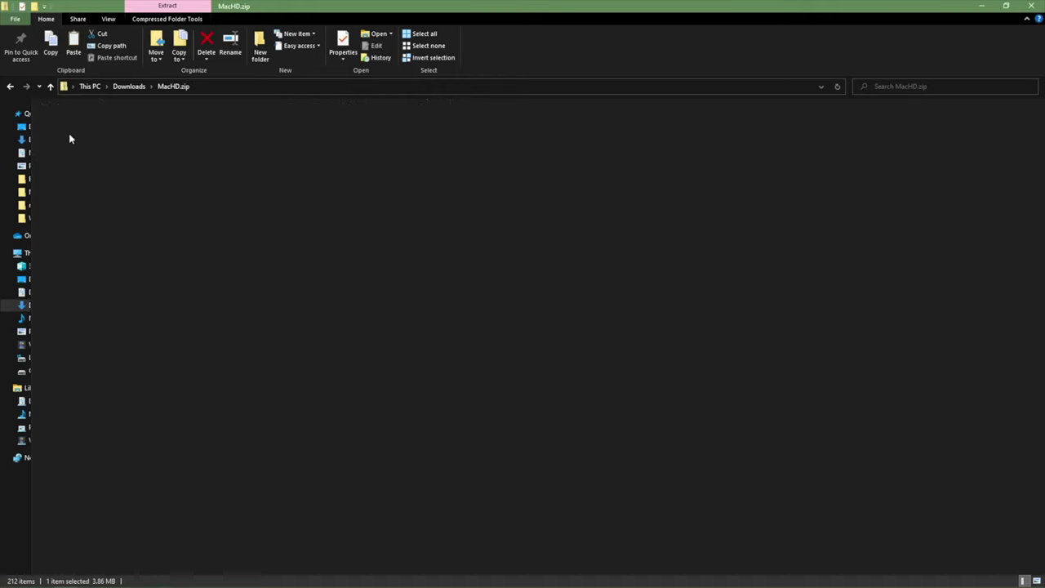
{"action": "left_click", "coordinate": [59, 121]}
{"action": "double_click", "coordinate": [58, 121]}
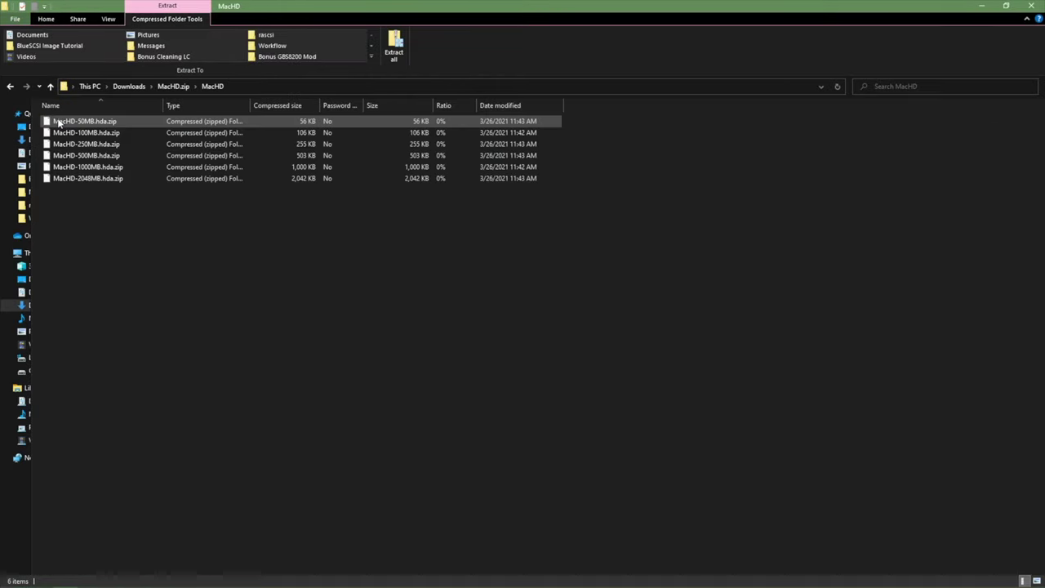
{"action": "left_click", "coordinate": [73, 145]}
{"action": "left_click", "coordinate": [78, 178]}
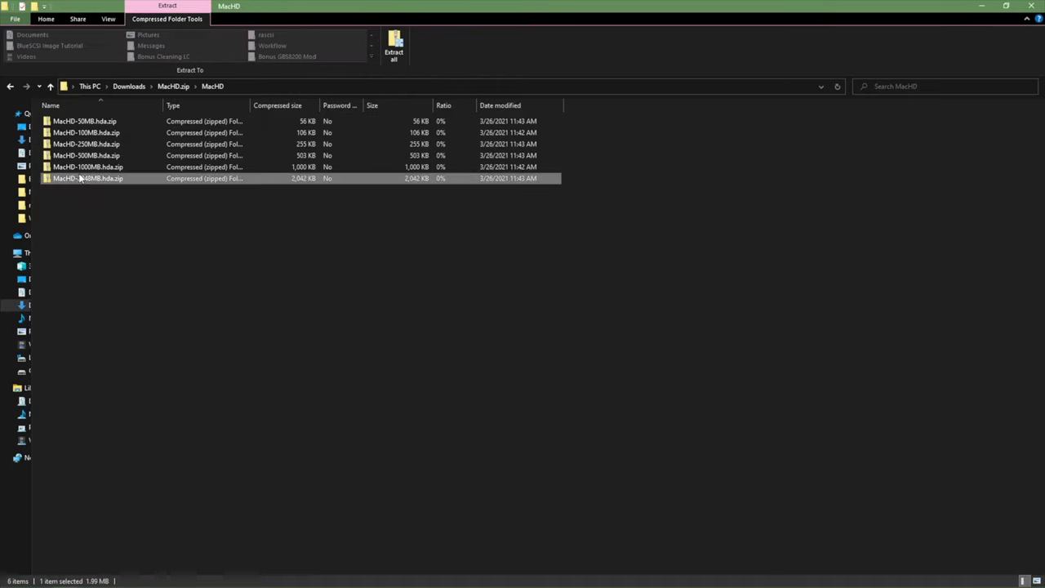
{"action": "double_click", "coordinate": [80, 177]}
{"action": "left_click", "coordinate": [66, 124]}
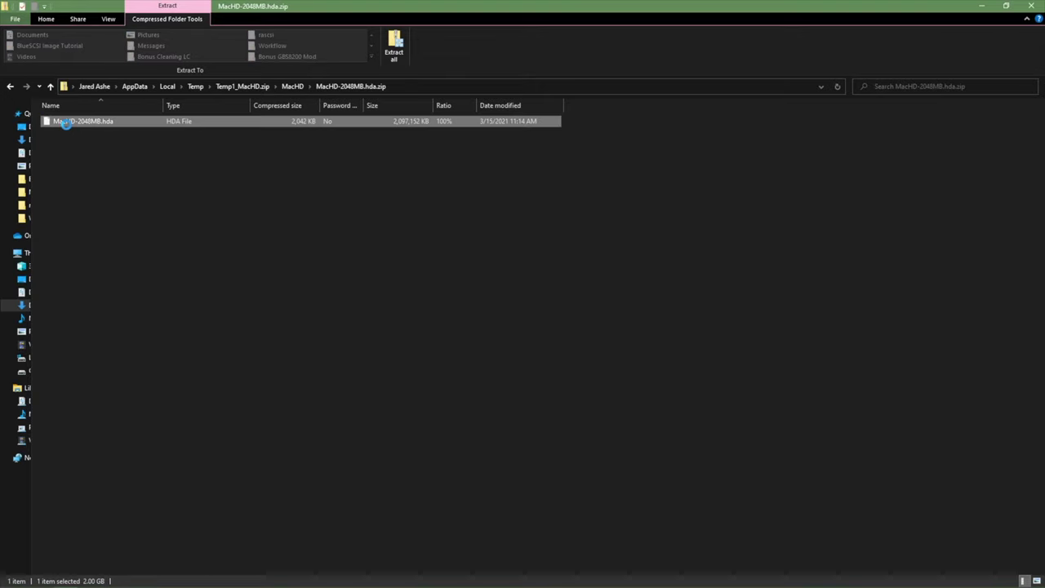
Copy MacHD-2048MB.hda out of the archive into the D:\MacOSEMU\BlueSCSI folder.
{"action": "right_click", "coordinate": [66, 125]}
{"action": "left_click", "coordinate": [94, 162]}
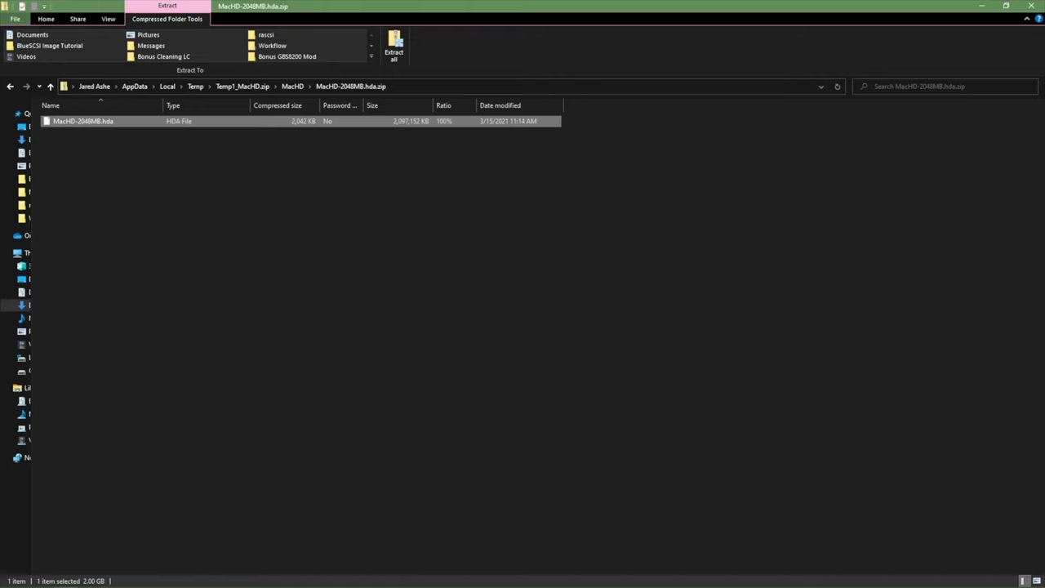
{"action": "key", "text": "alt+Tab"}
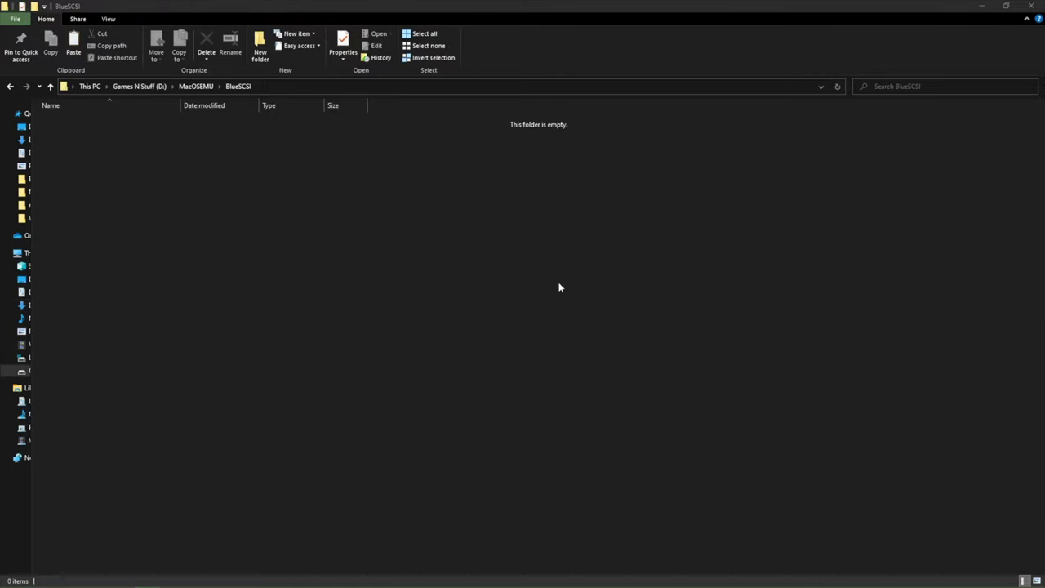
{"action": "right_click", "coordinate": [327, 197]}
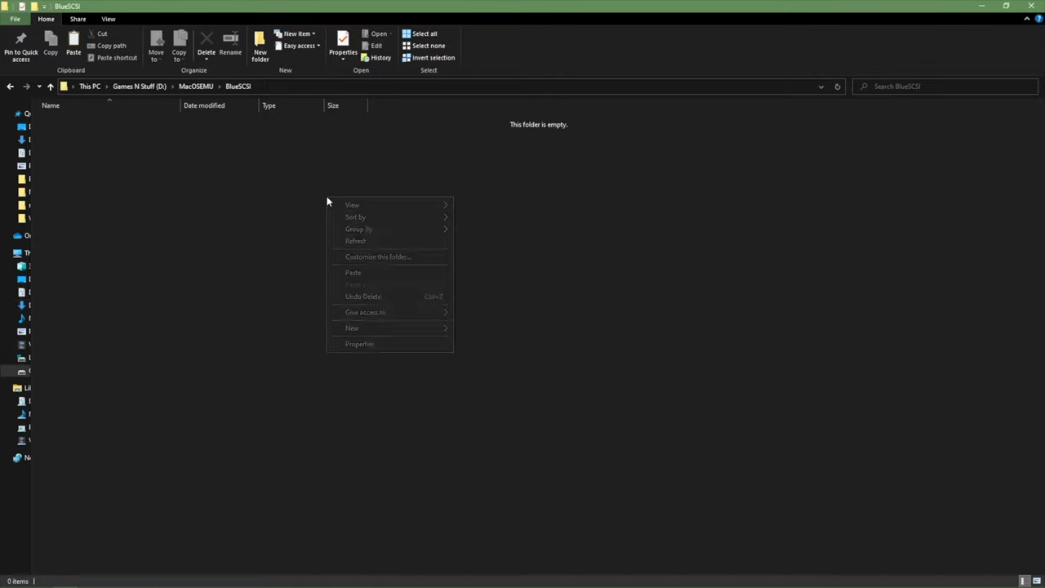
{"action": "left_click", "coordinate": [360, 273]}
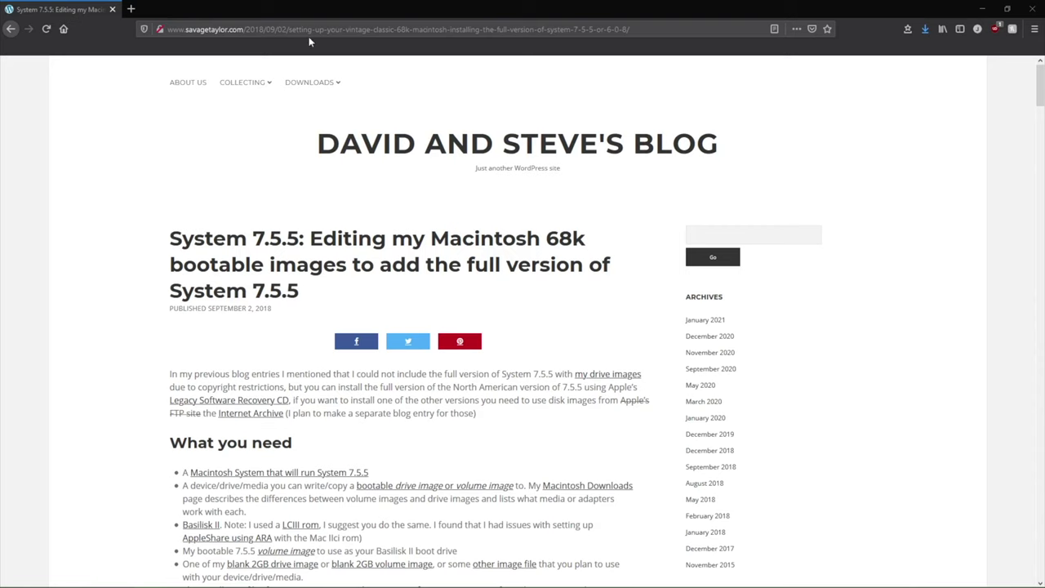
Download the bootable System 7.5.5 volume image, OS_755_HD20.zip, from the blog's Basilisk II setup instructions and save the file.
{"action": "scroll", "coordinate": [394, 237], "scroll_direction": "down", "scroll_amount": 6}
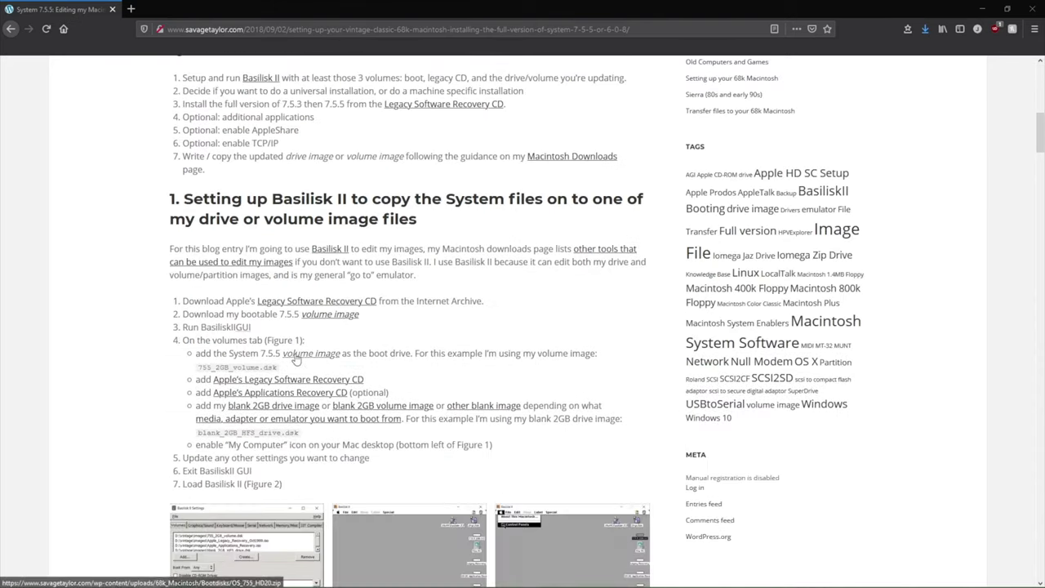
{"action": "left_click", "coordinate": [302, 356]}
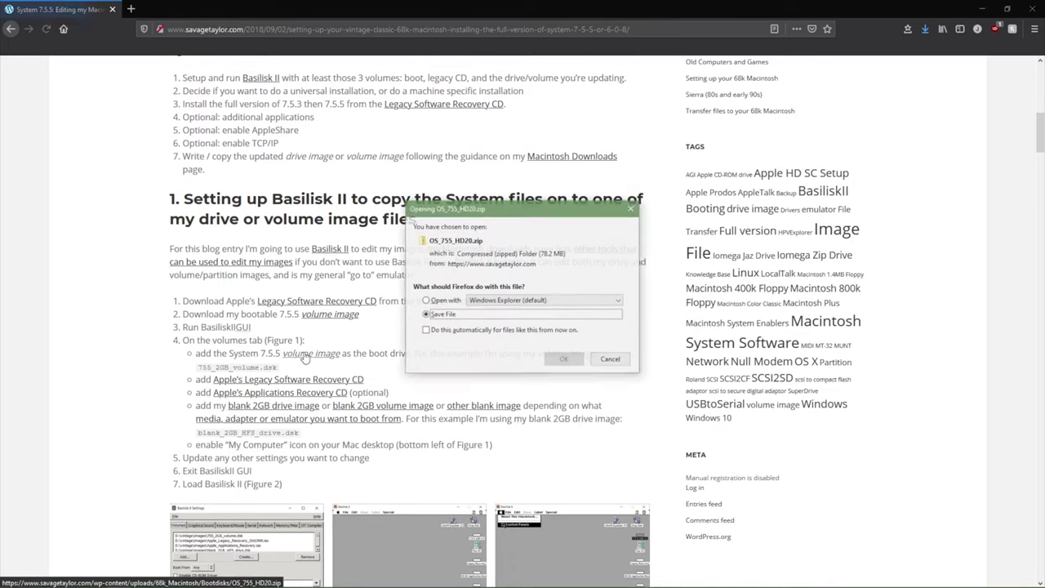
{"action": "left_click", "coordinate": [569, 362]}
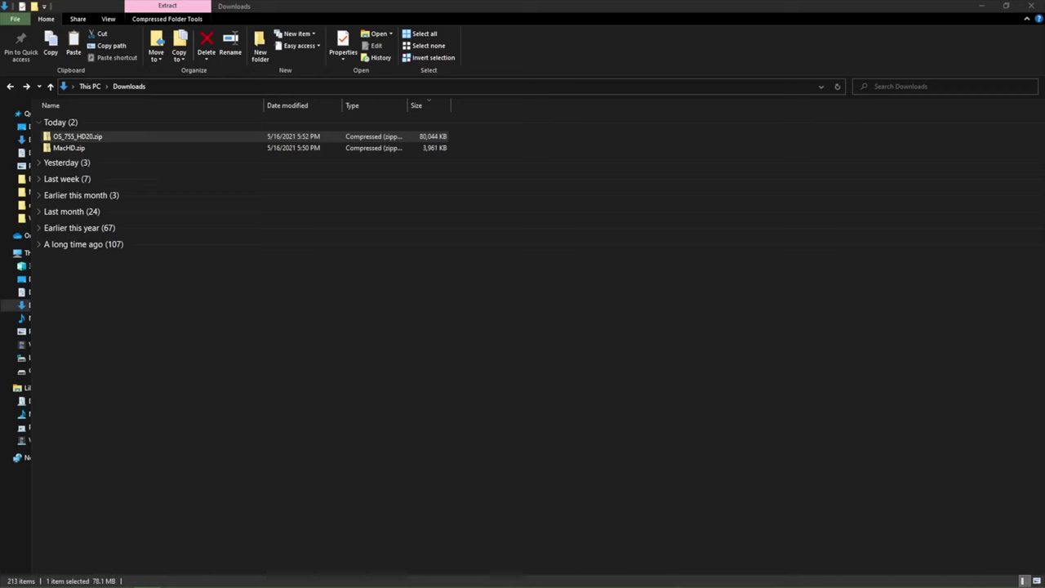
Copy HD20_755.dsk out of the downloaded OS_755_HD20.zip into the BlueSCSI folder.
{"action": "double_click", "coordinate": [88, 136]}
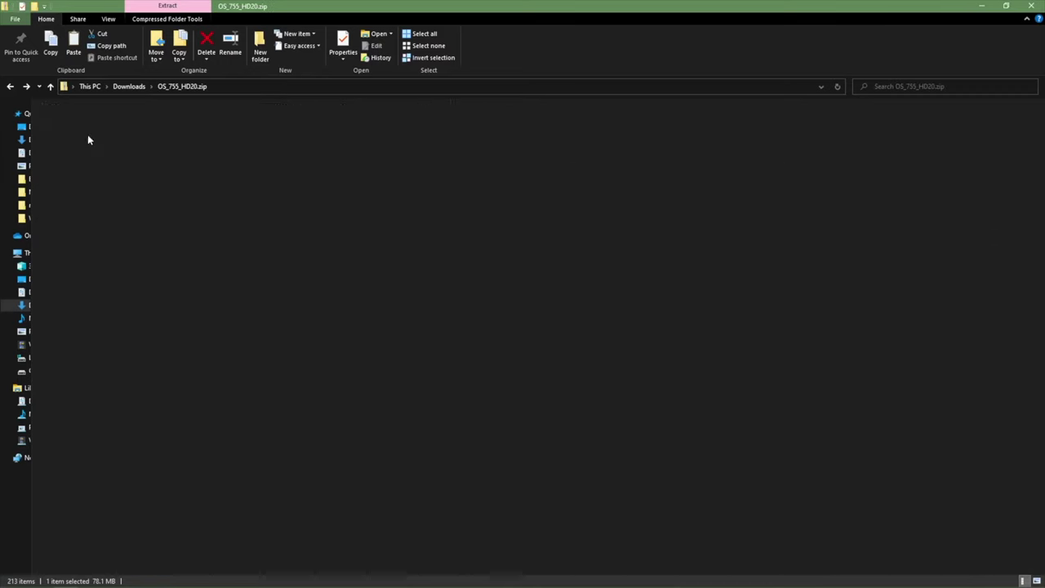
{"action": "left_click", "coordinate": [81, 122]}
{"action": "right_click", "coordinate": [80, 123]}
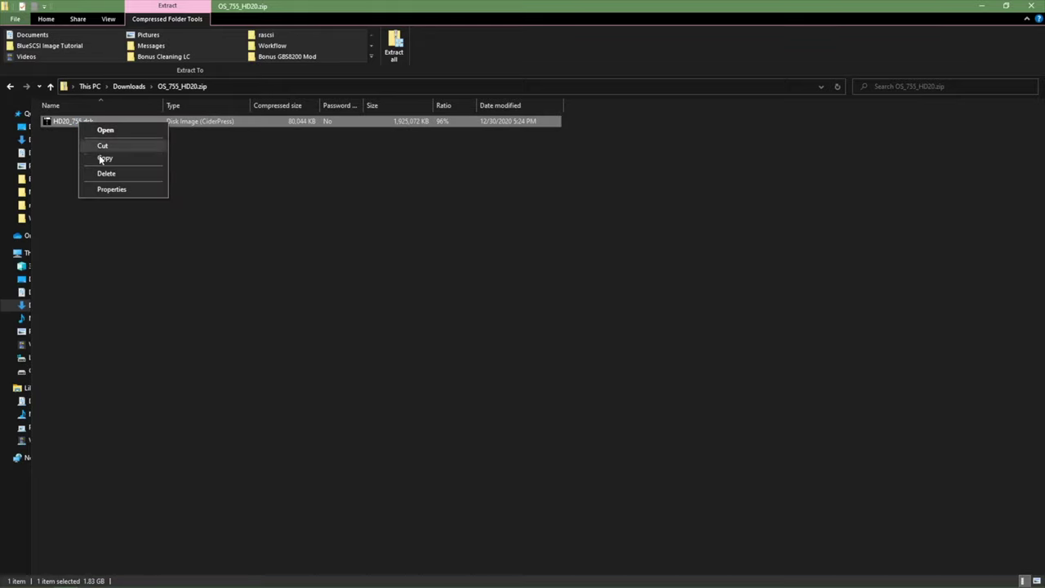
{"action": "left_click", "coordinate": [104, 158]}
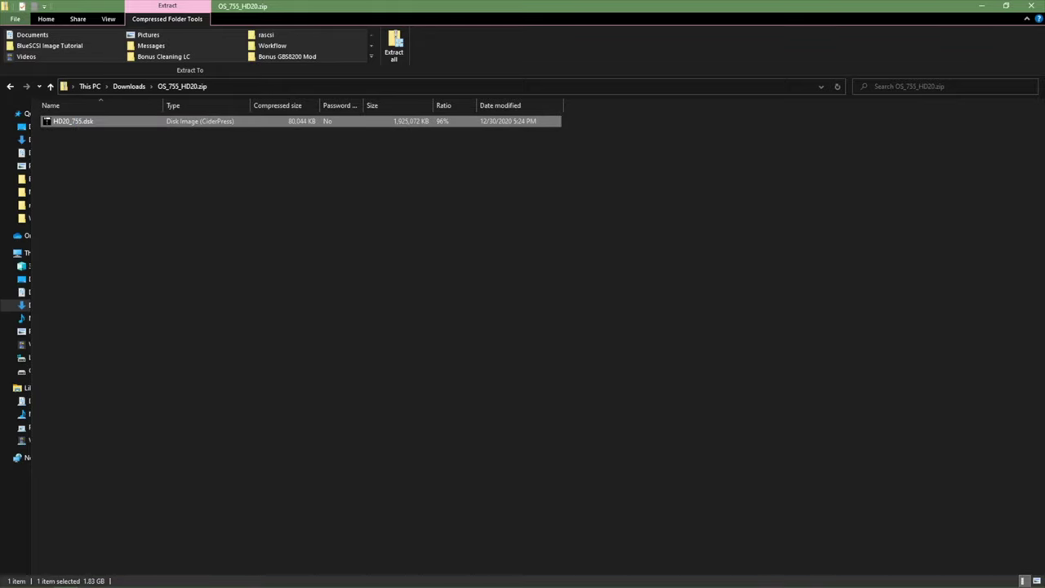
{"action": "key", "text": "alt+Tab"}
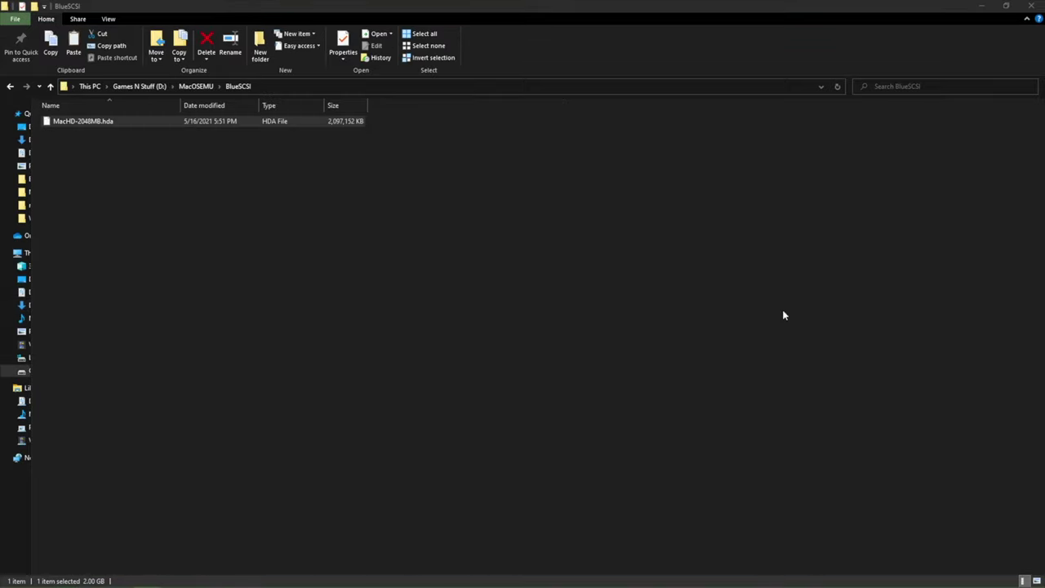
{"action": "right_click", "coordinate": [310, 225]}
{"action": "left_click", "coordinate": [351, 296]}
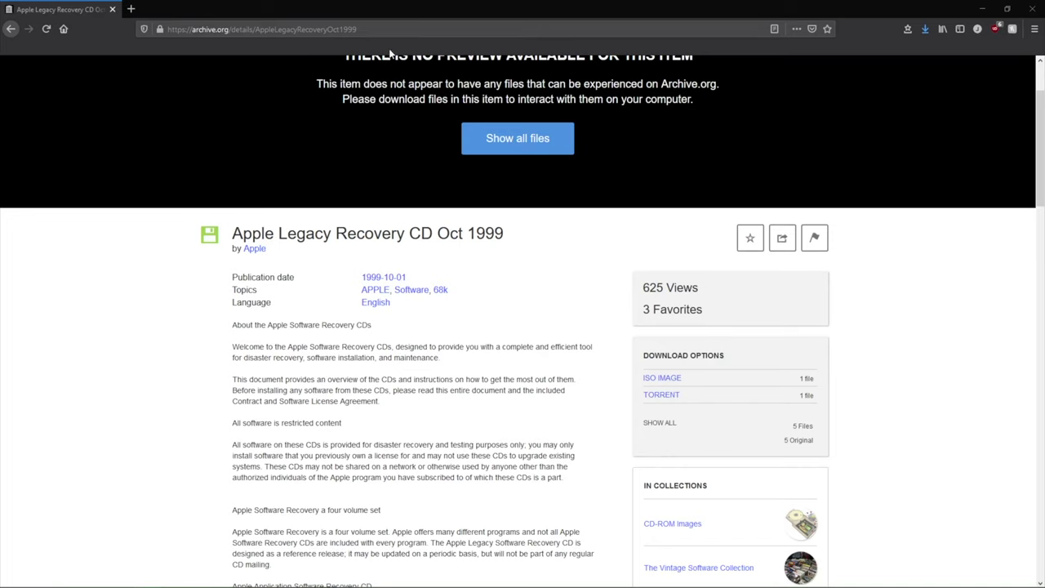
Download the Apple Legacy Recovery Oct 1999.iso image from archive.org and place it in the BlueSCSI folder.
{"action": "left_click", "coordinate": [690, 381]}
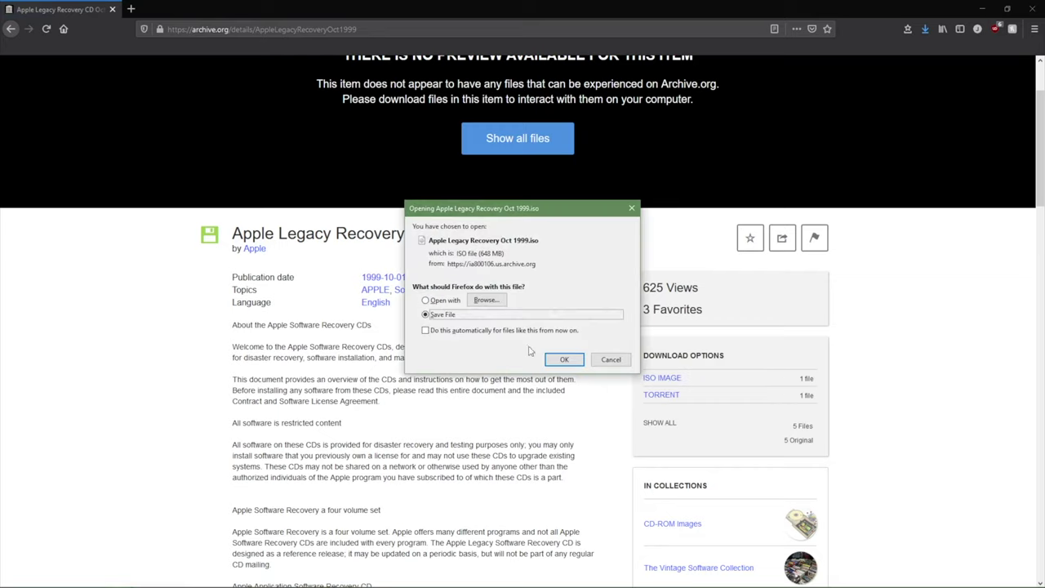
{"action": "left_click", "coordinate": [565, 362]}
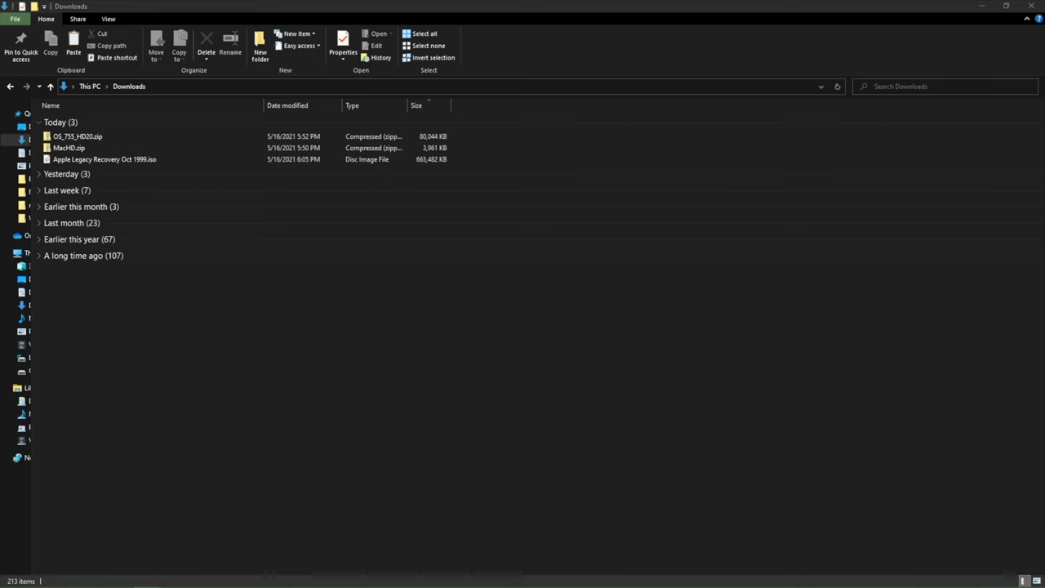
{"action": "left_click", "coordinate": [113, 161]}
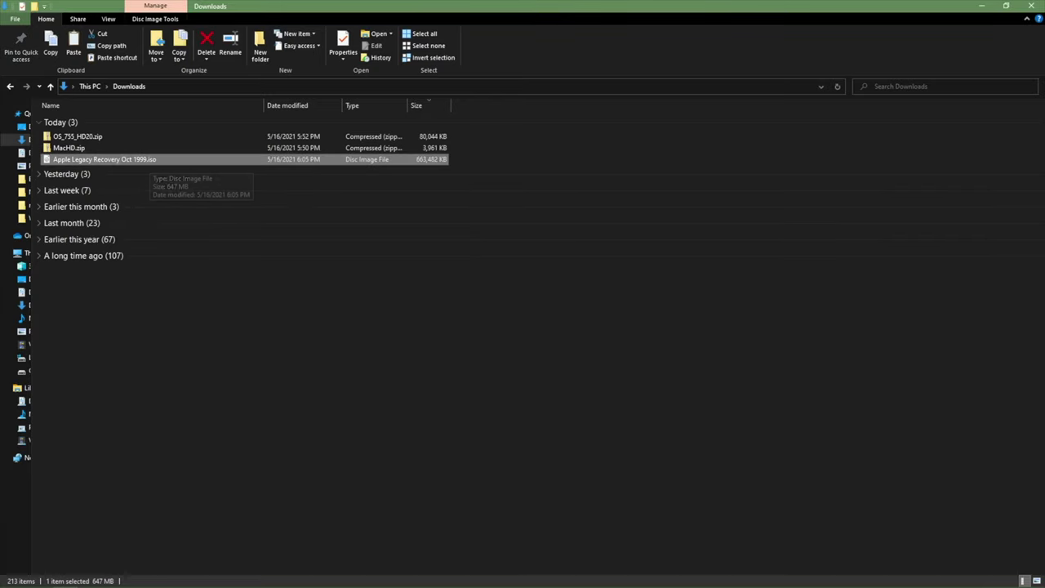
{"action": "key", "text": "alt+Tab"}
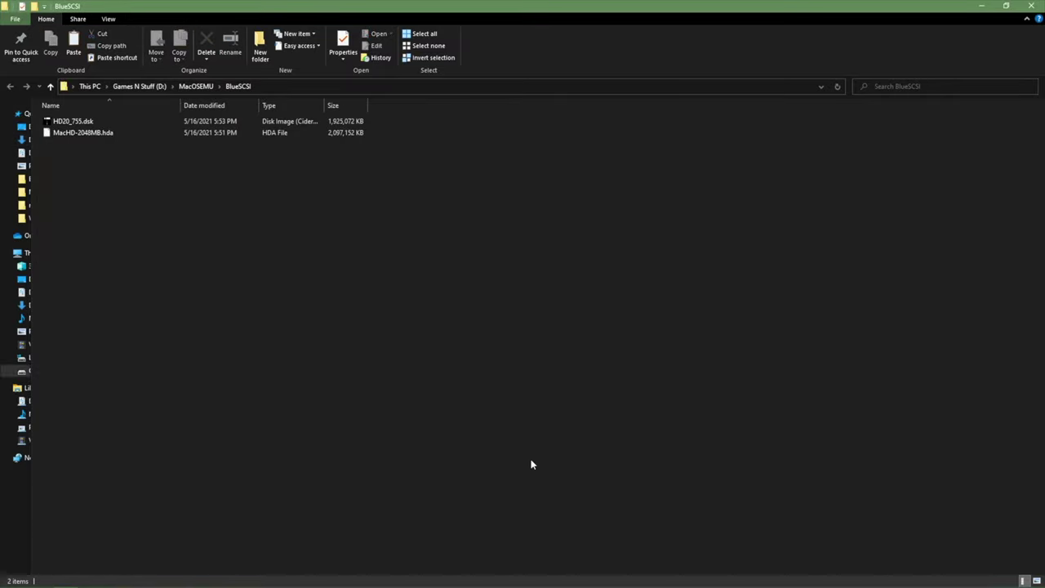
{"action": "key", "text": "ctrl+v"}
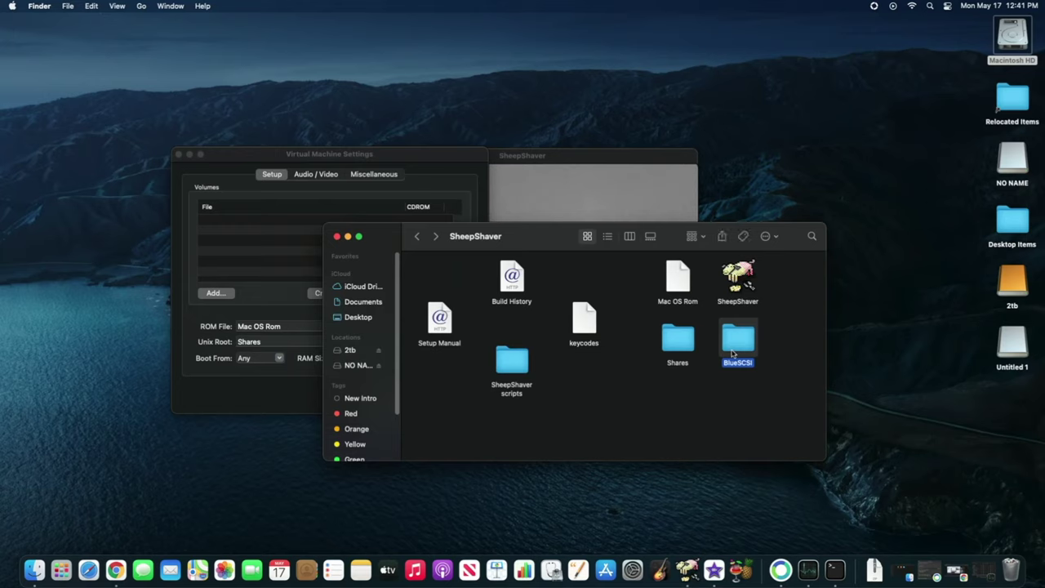
On the Mac, open the BlueSCSI folder inside the SheepShaver folder and move its window away from the Virtual Machine Settings.
{"action": "double_click", "coordinate": [733, 357]}
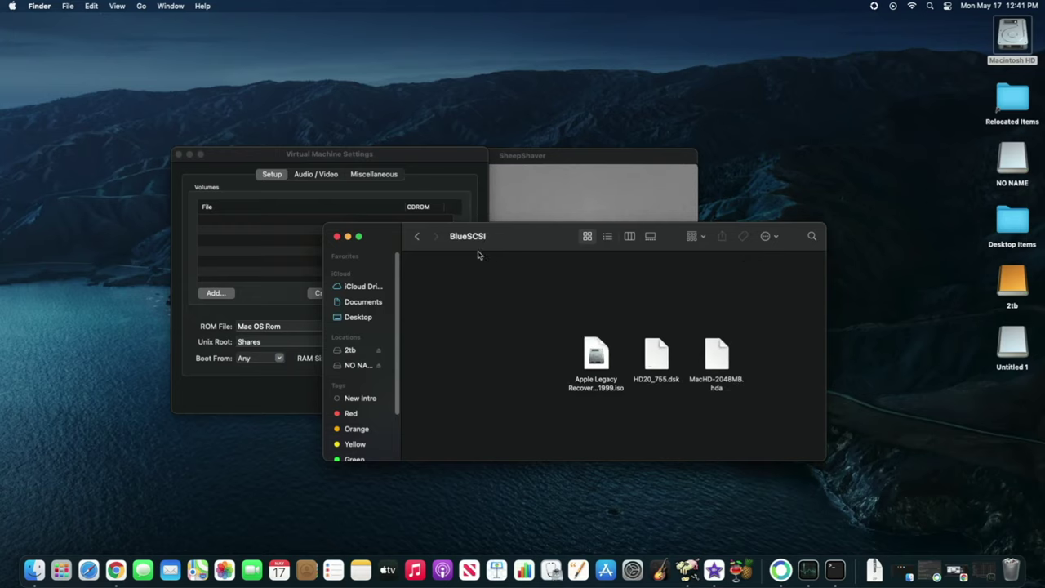
{"action": "left_click_drag", "start_coordinate": [471, 236], "coordinate": [571, 274]}
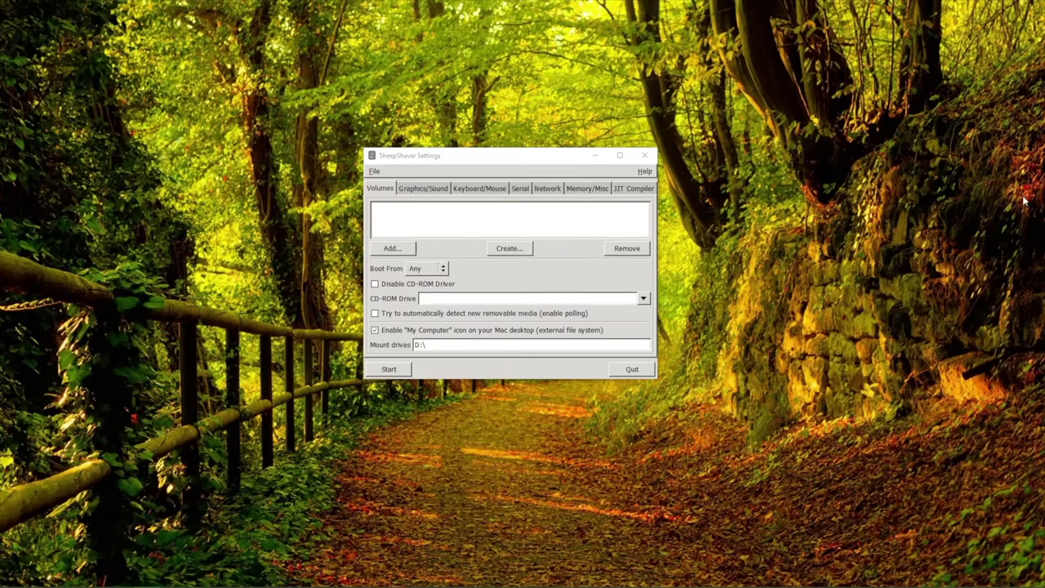
In the Windows SheepShaver settings, add HD20_755.dsk from the BlueSCSI folder as the first volume.
{"action": "left_click", "coordinate": [391, 248]}
{"action": "left_click_drag", "start_coordinate": [819, 101], "coordinate": [737, 103]}
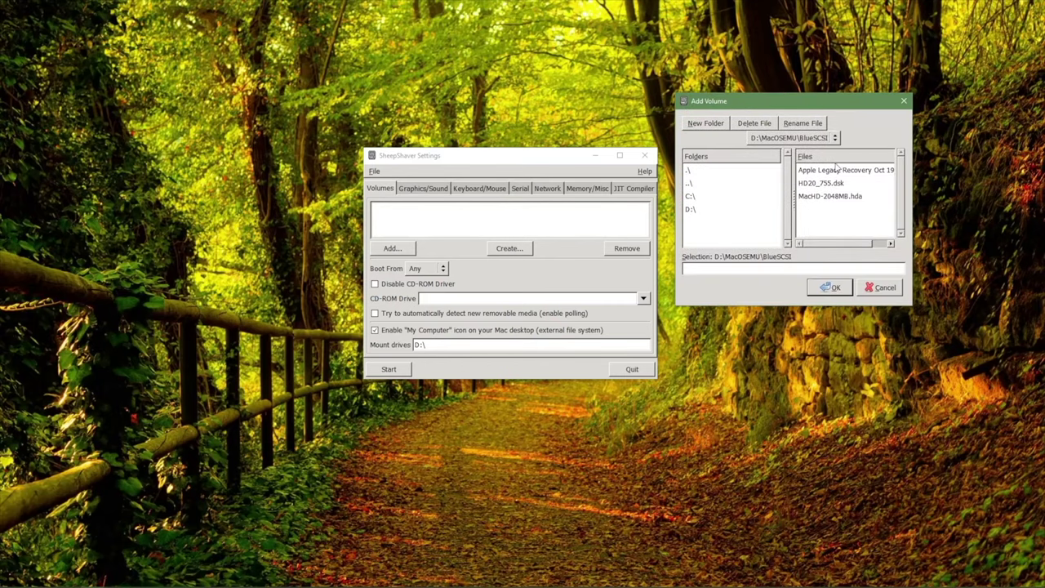
{"action": "left_click", "coordinate": [839, 170]}
{"action": "left_click", "coordinate": [831, 183]}
{"action": "left_click", "coordinate": [825, 286]}
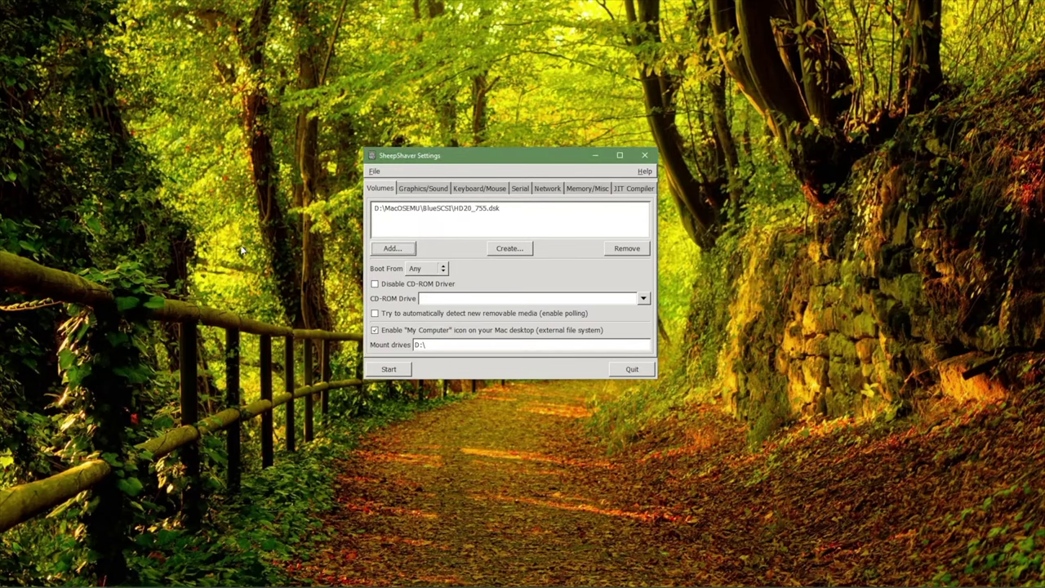
Add Apple Legacy Recovery Oct 1999.iso and MacHD-2048MB.hda as further volumes below HD20_755.dsk, and start the emulator.
{"action": "left_click", "coordinate": [391, 248]}
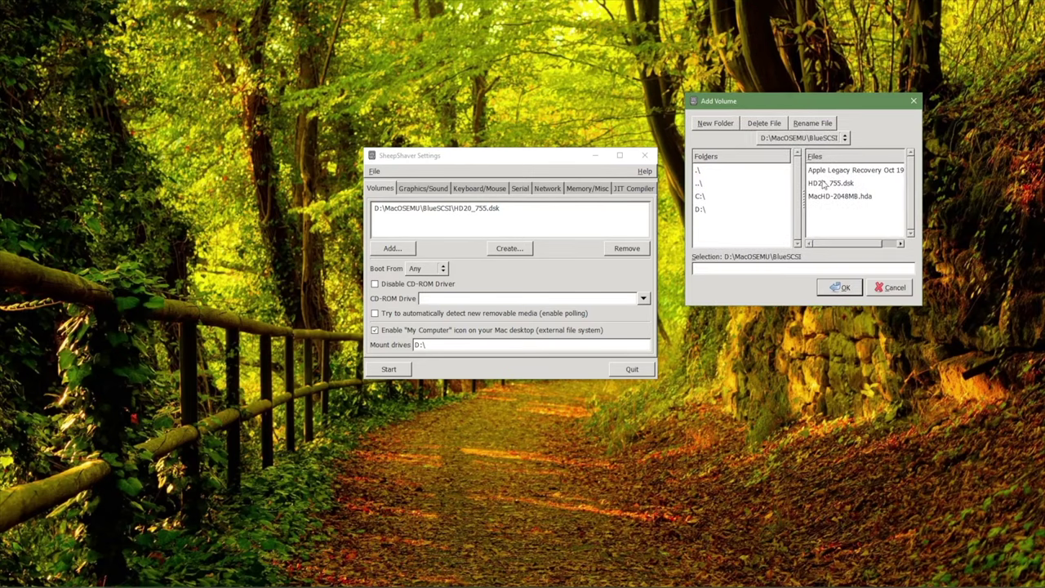
{"action": "double_click", "coordinate": [825, 169]}
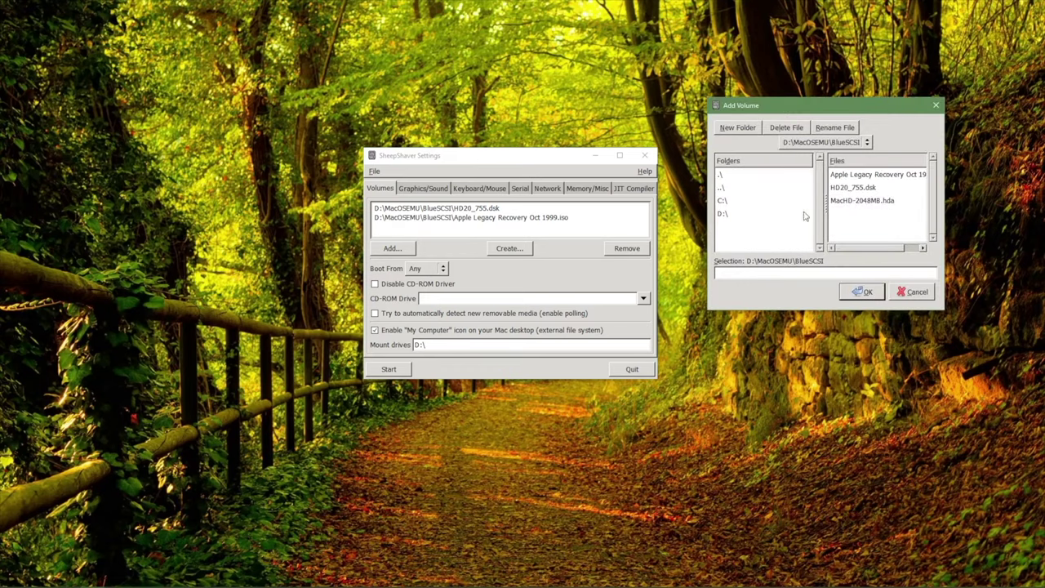
{"action": "left_click", "coordinate": [853, 208]}
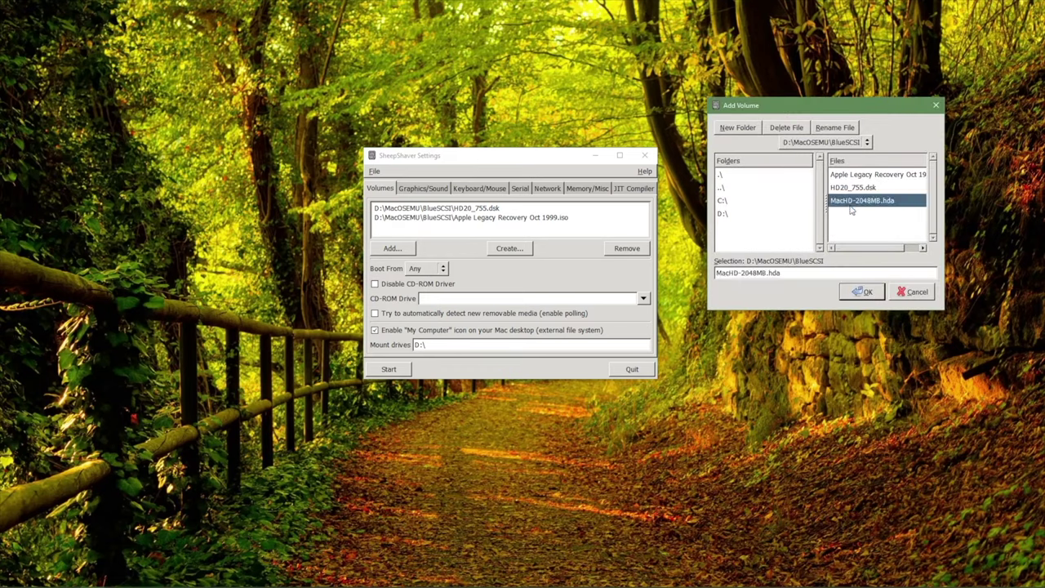
{"action": "left_click", "coordinate": [864, 295]}
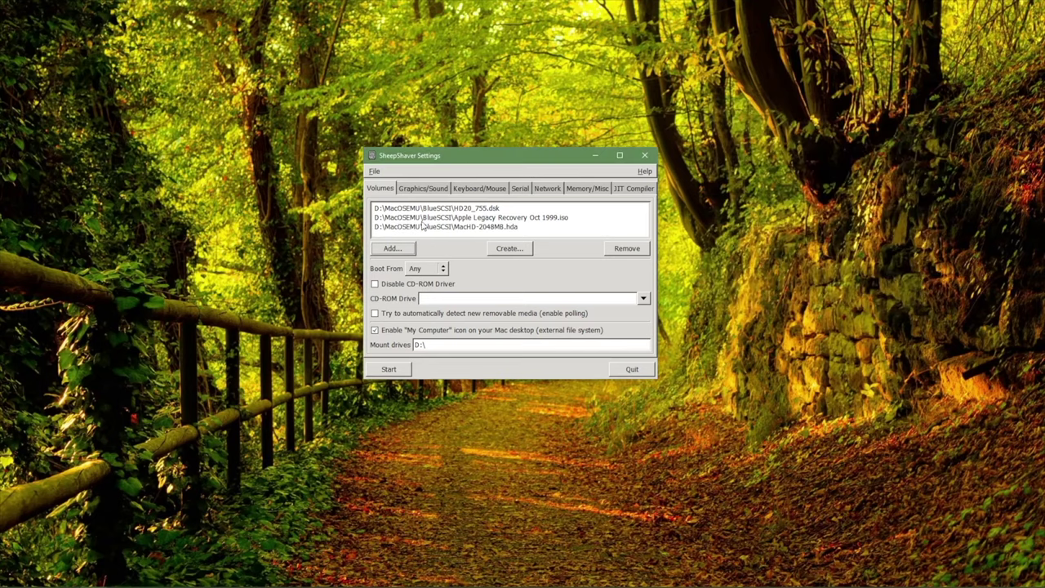
{"action": "left_click", "coordinate": [389, 372]}
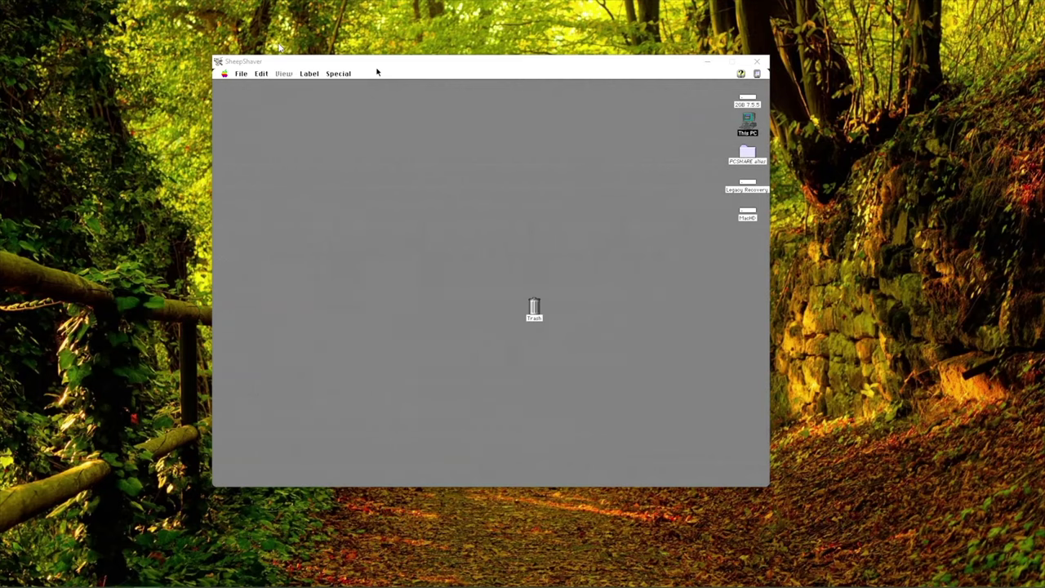
Examine the contents of the MacHD and 2GB 7.5.5 volumes, closing each window after viewing it.
{"action": "left_click_drag", "start_coordinate": [252, 60], "coordinate": [239, 56]}
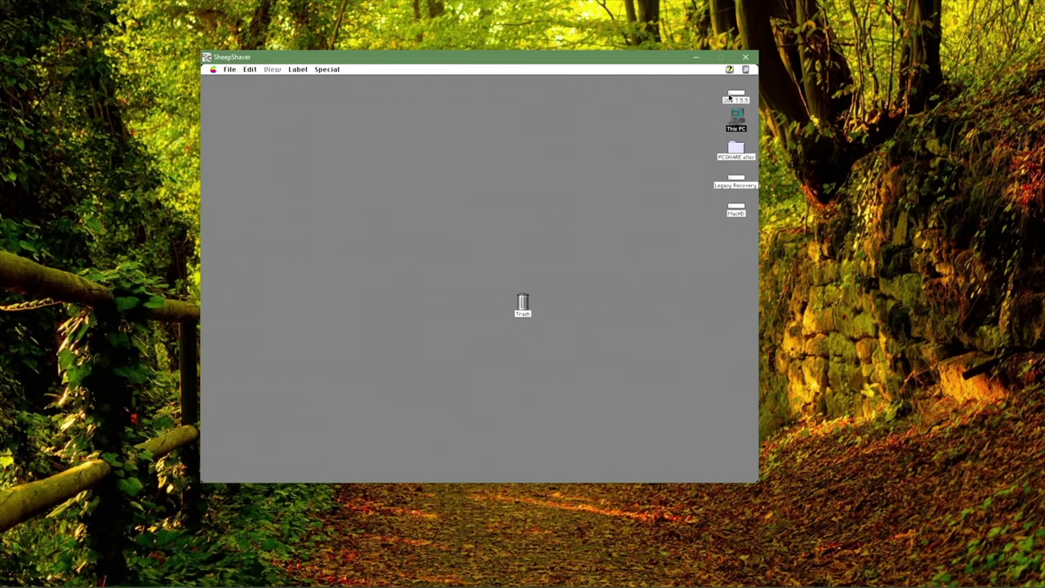
{"action": "left_click", "coordinate": [737, 210]}
{"action": "double_click", "coordinate": [736, 209]}
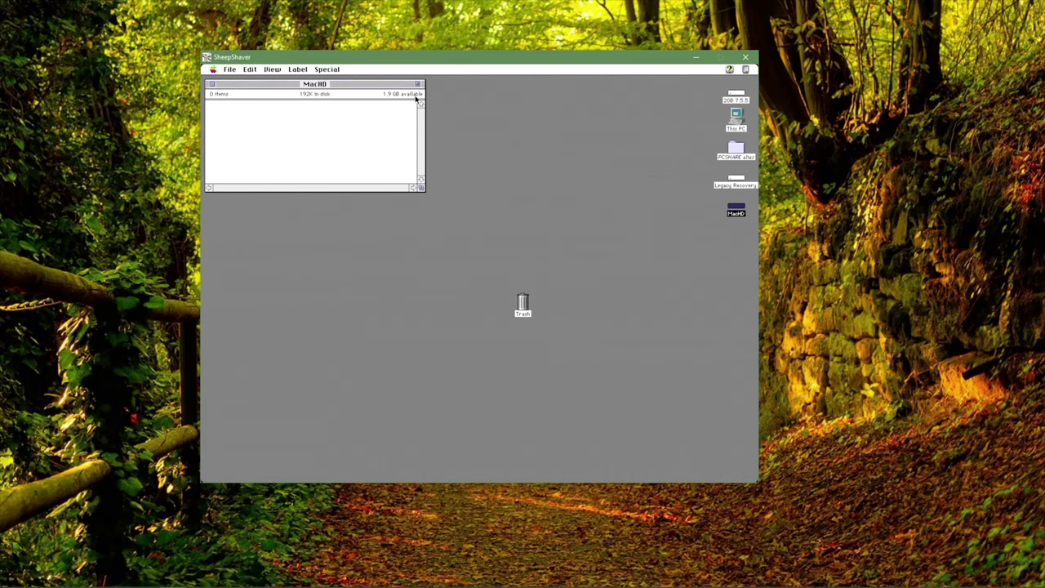
{"action": "left_click", "coordinate": [212, 84]}
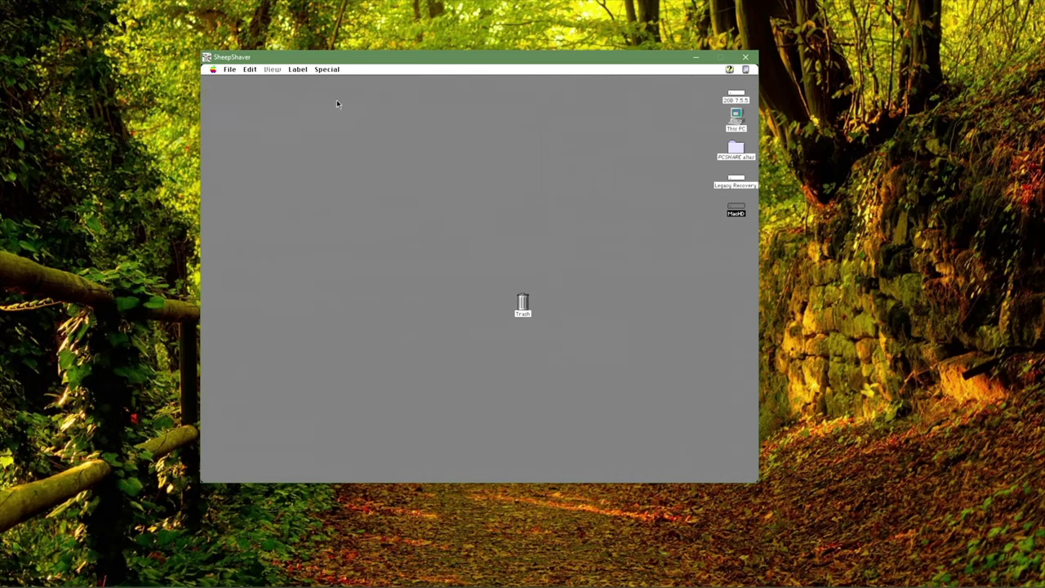
{"action": "double_click", "coordinate": [736, 95]}
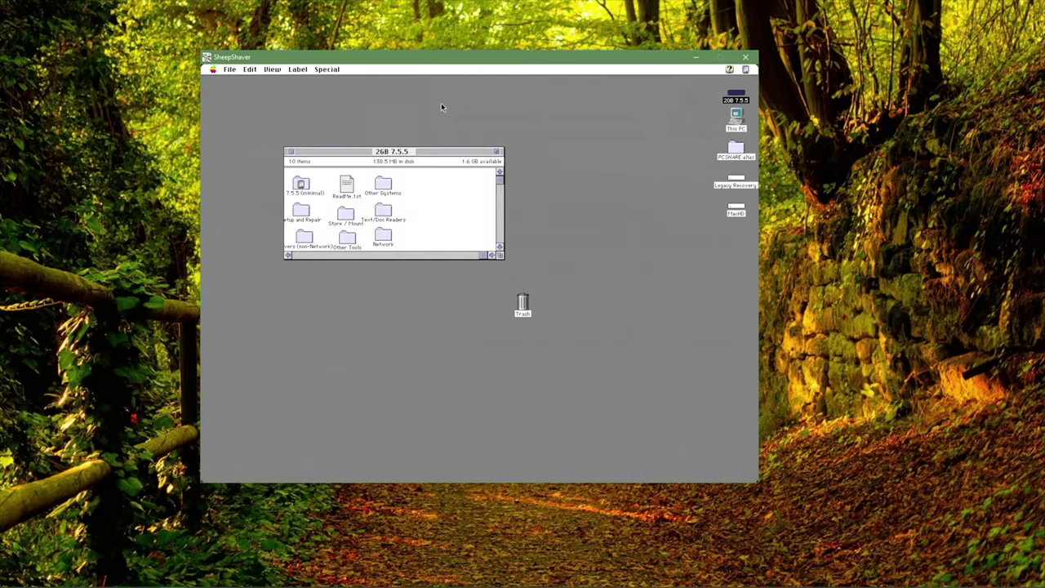
{"action": "left_click_drag", "start_coordinate": [326, 111], "coordinate": [322, 112]}
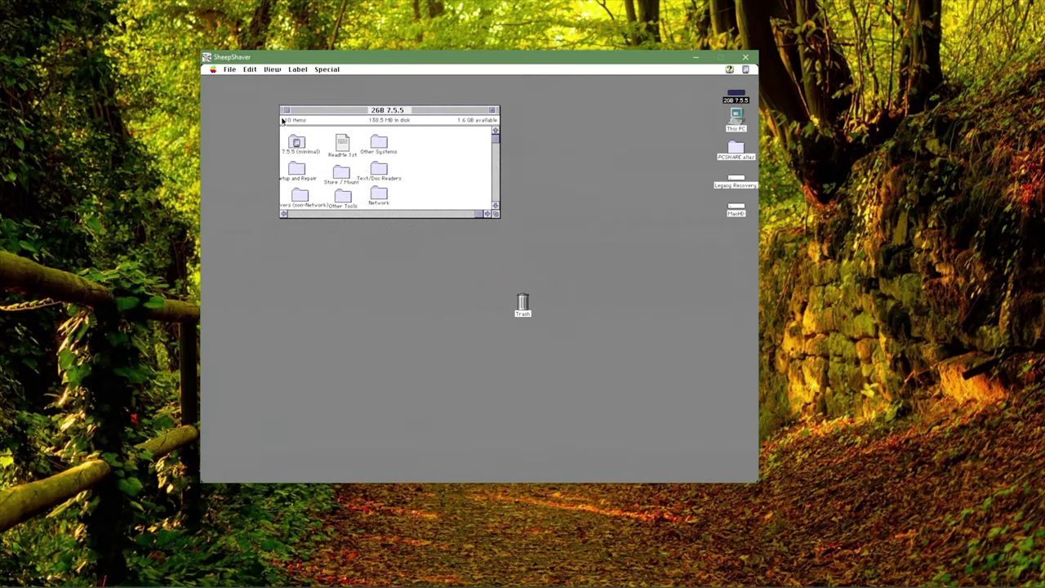
{"action": "left_click", "coordinate": [284, 111]}
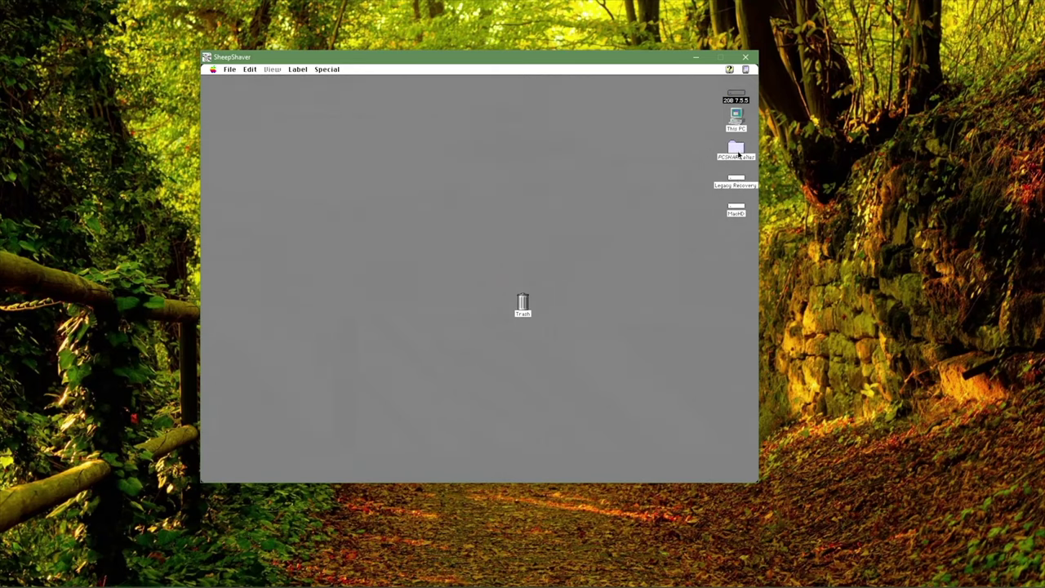
Open the Legacy Recovery volume, and expand Control Panels in the OS 7.5.5 (minimal) folder of the 2GB 7.5.5 volume.
{"action": "double_click", "coordinate": [733, 186]}
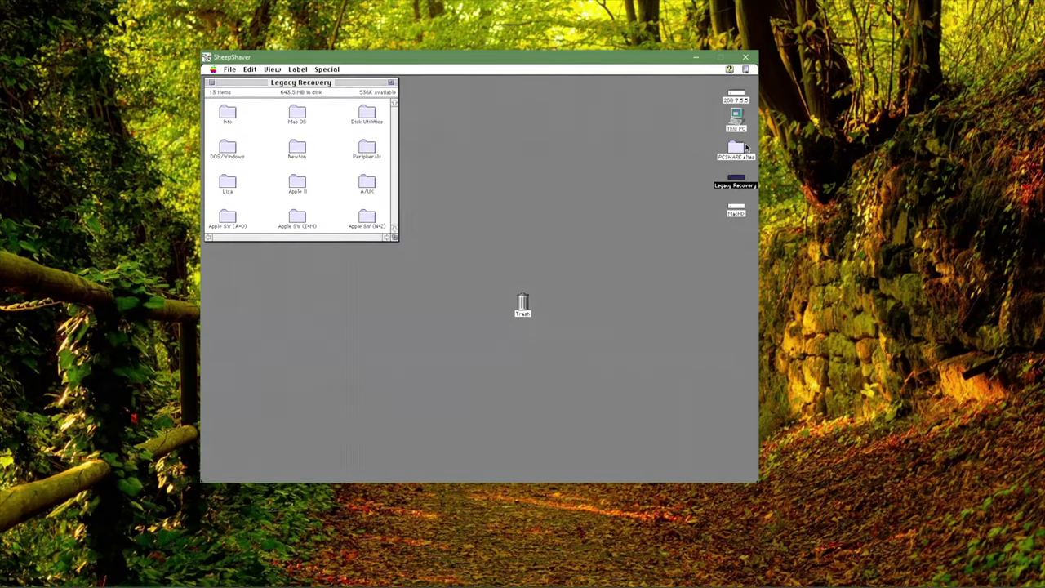
{"action": "double_click", "coordinate": [737, 99]}
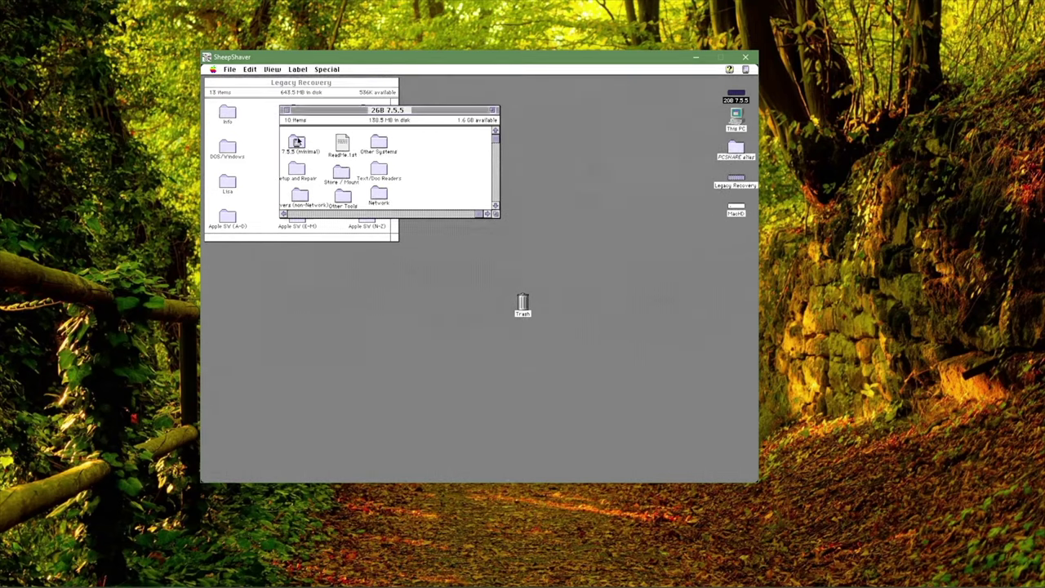
{"action": "left_click", "coordinate": [298, 146]}
{"action": "double_click", "coordinate": [299, 146]}
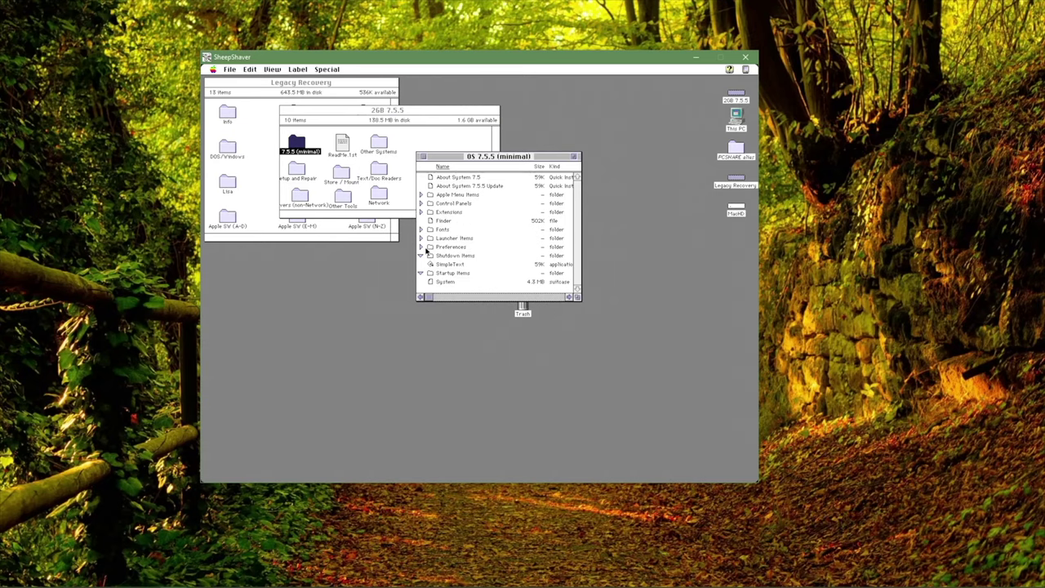
{"action": "left_click", "coordinate": [421, 203]}
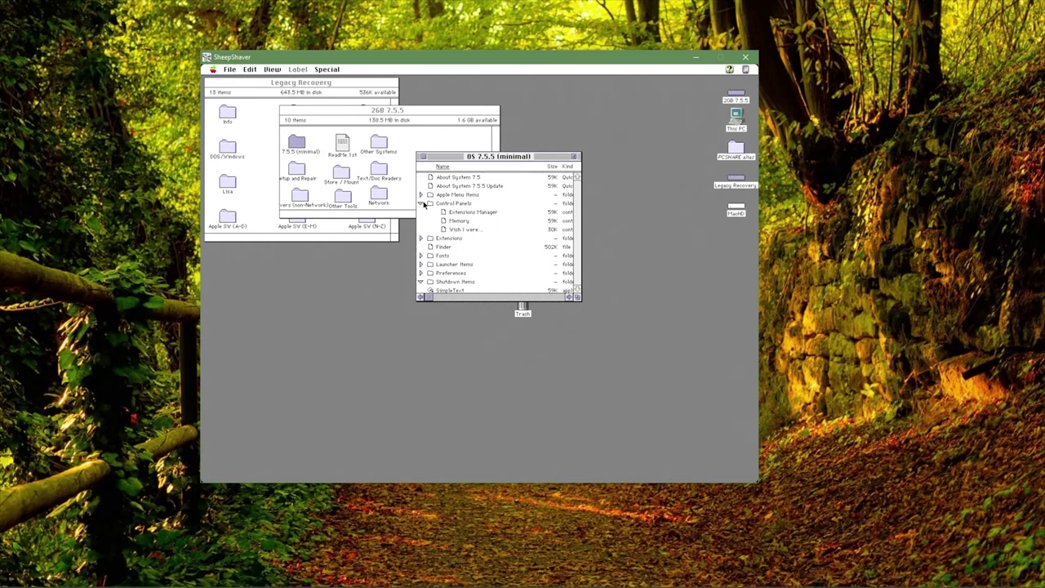
Examine the Gestalt response setting in the "Wish I were..." control panel, and close it with the OS 7.5.5 (minimal) and 2GB 7.5.5 windows.
{"action": "double_click", "coordinate": [481, 230]}
{"action": "left_click", "coordinate": [376, 144]}
{"action": "left_click_drag", "start_coordinate": [377, 144], "coordinate": [426, 304]}
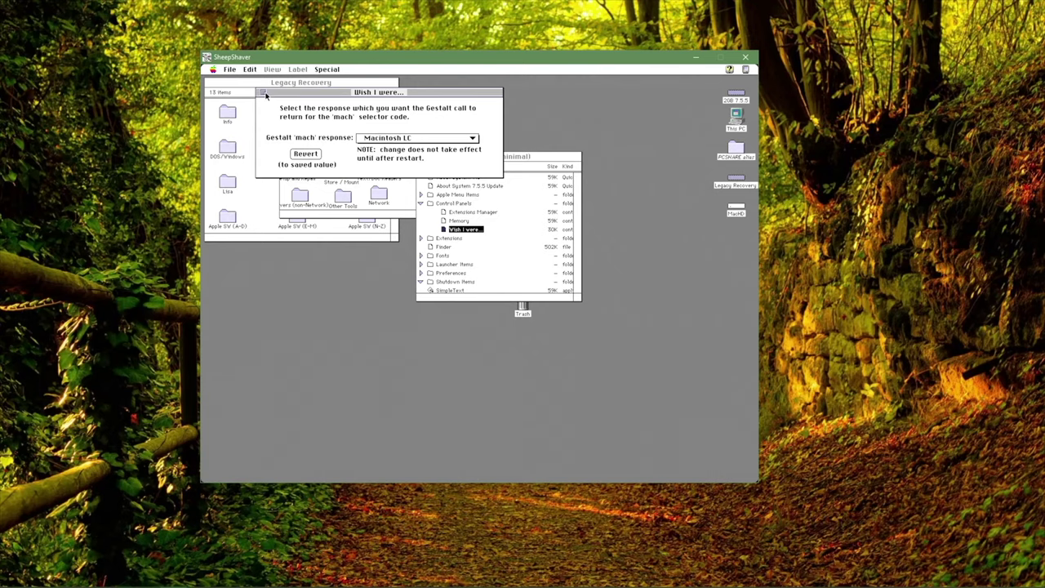
{"action": "left_click", "coordinate": [264, 93]}
{"action": "left_click_drag", "start_coordinate": [335, 71], "coordinate": [344, 132]}
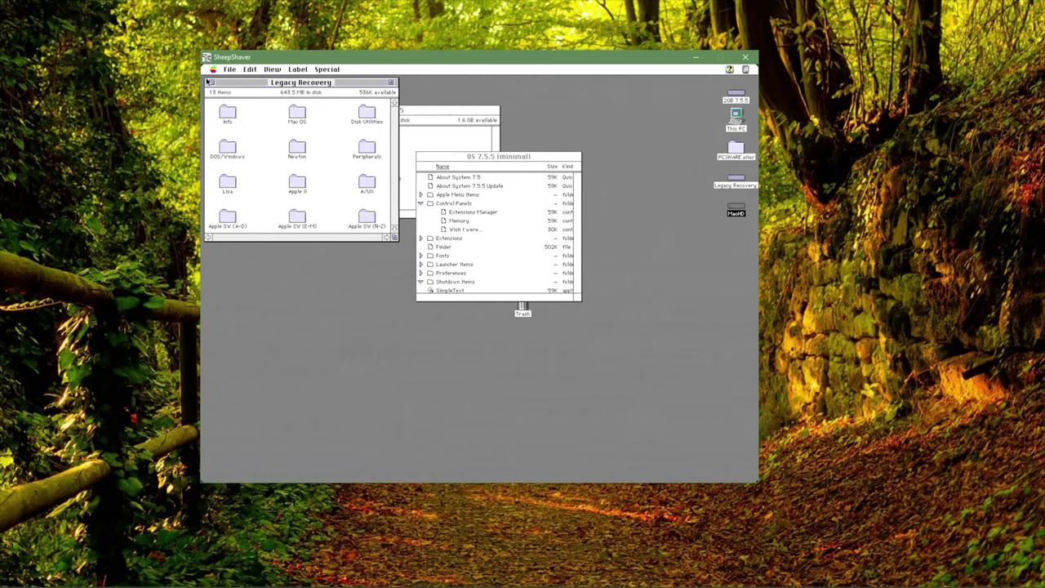
{"action": "left_click", "coordinate": [421, 156]}
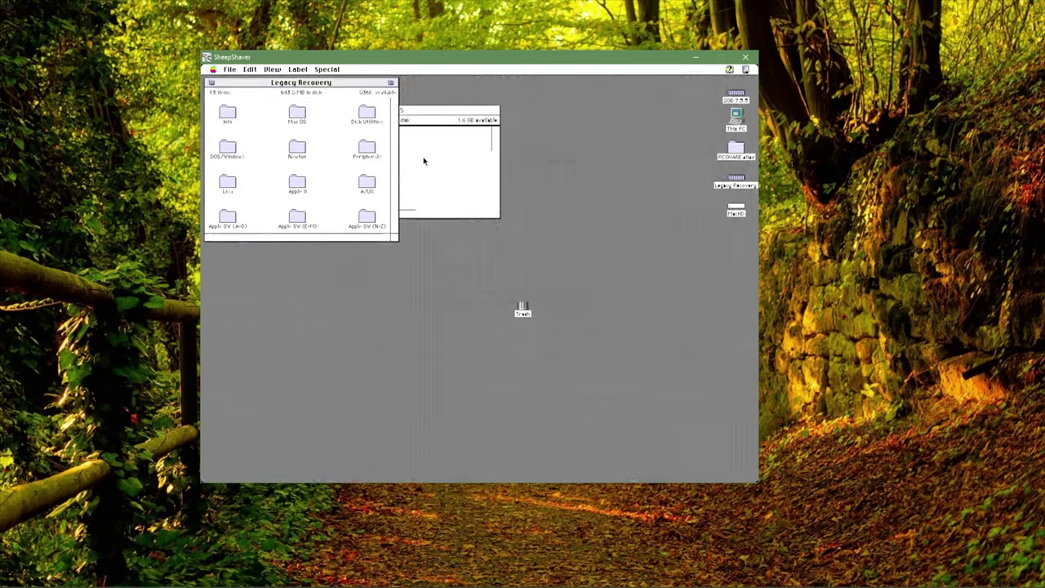
{"action": "left_click", "coordinate": [415, 151]}
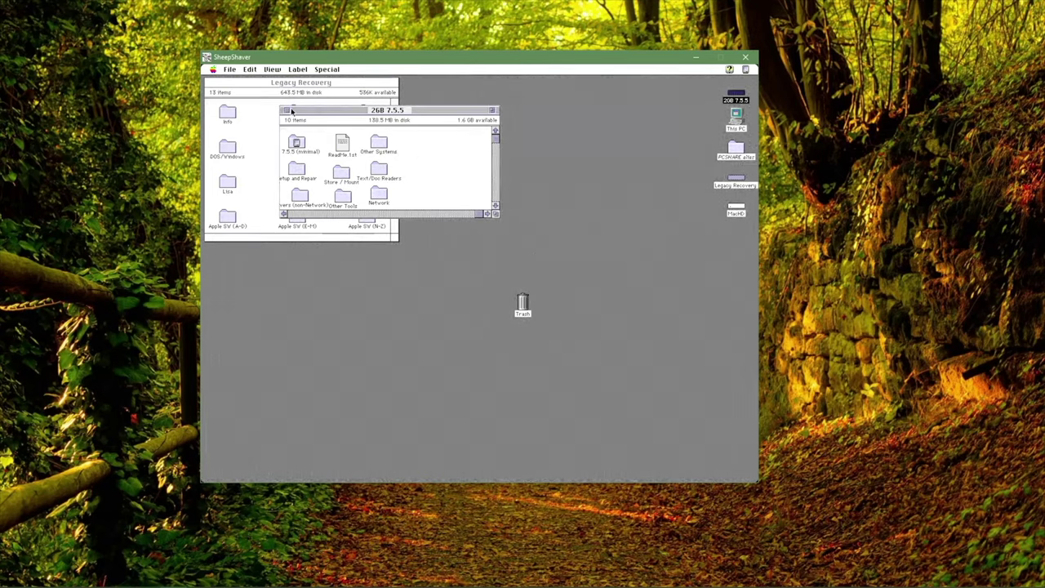
{"action": "left_click", "coordinate": [284, 111]}
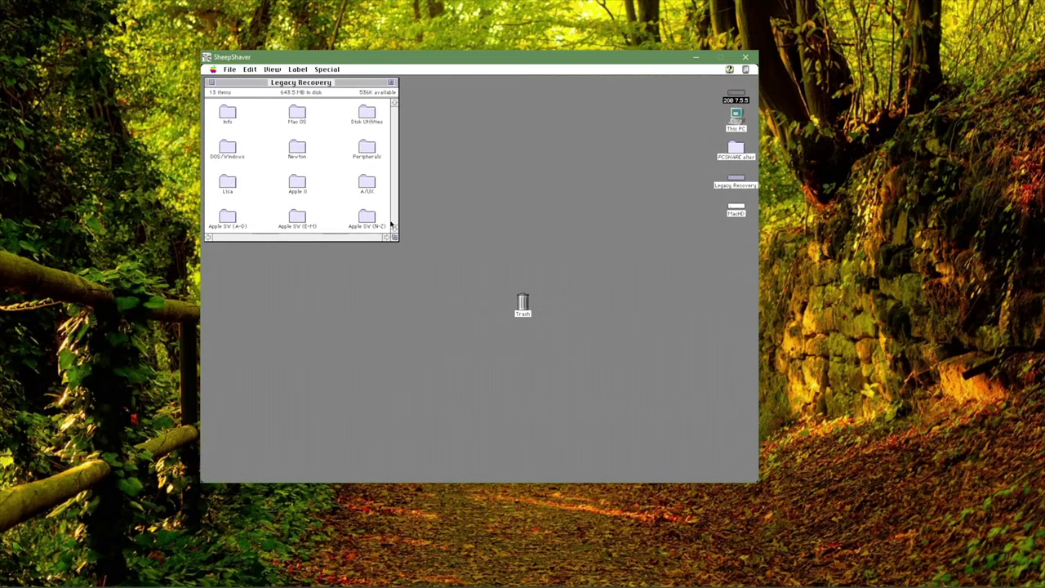
{"action": "double_click", "coordinate": [286, 119]}
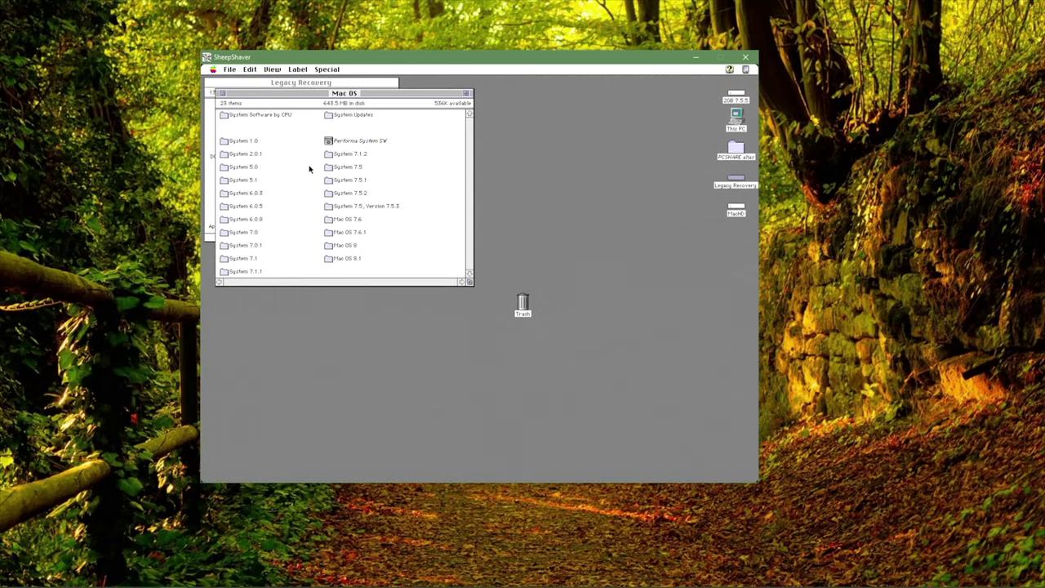
{"action": "left_click", "coordinate": [341, 208]}
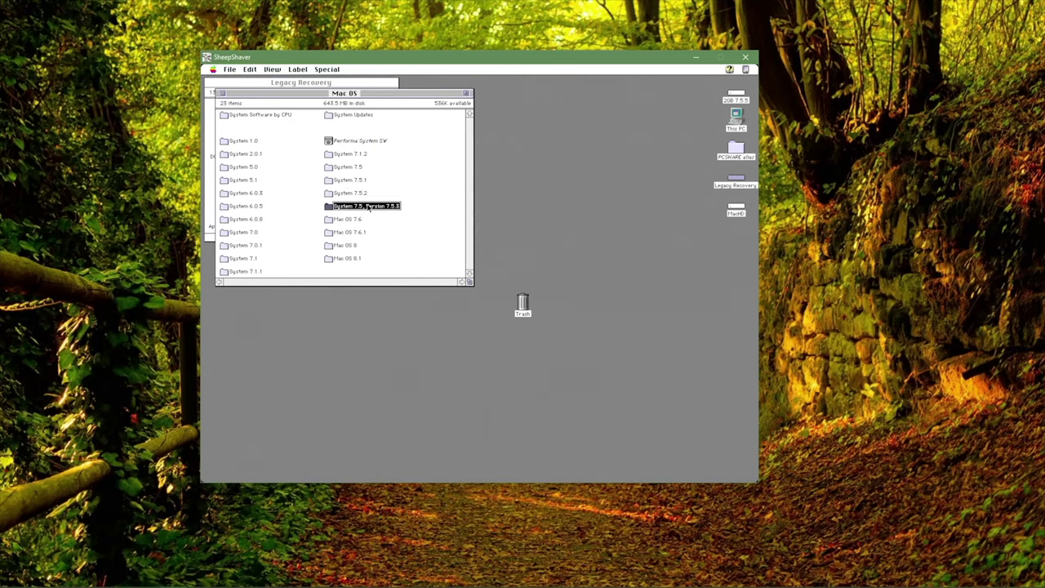
{"action": "double_click", "coordinate": [329, 209]}
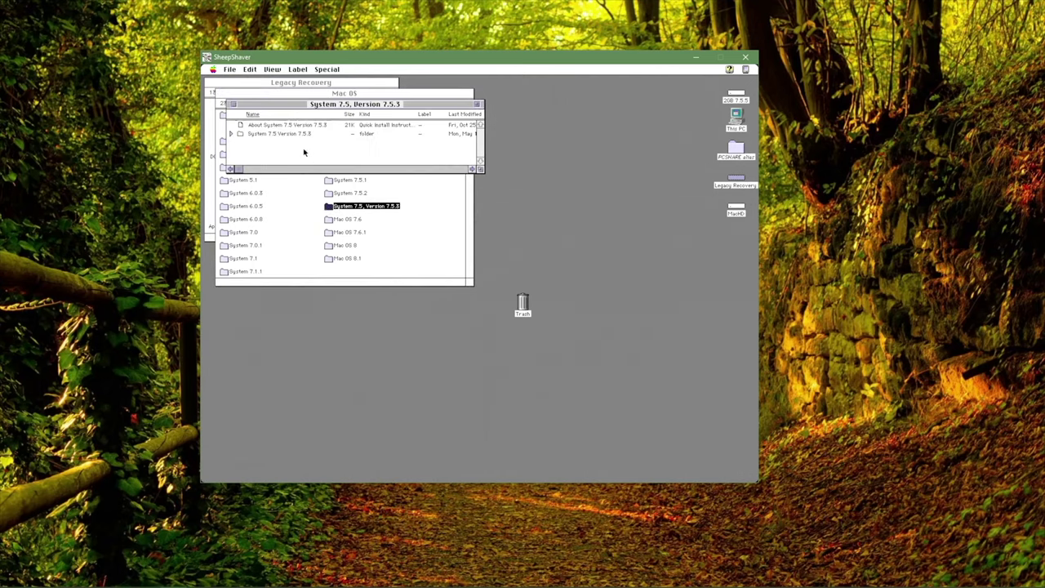
{"action": "left_click", "coordinate": [232, 134]}
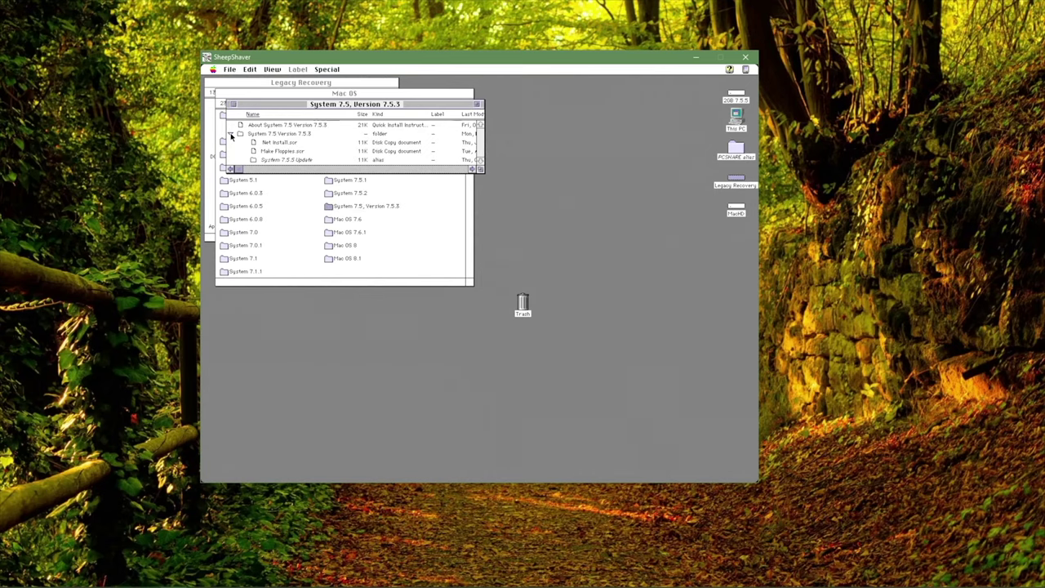
Launch the System 7.5.3 Net Install script, accept the Disk Copy license, and continue past the installer's welcome screen.
{"action": "double_click", "coordinate": [280, 143]}
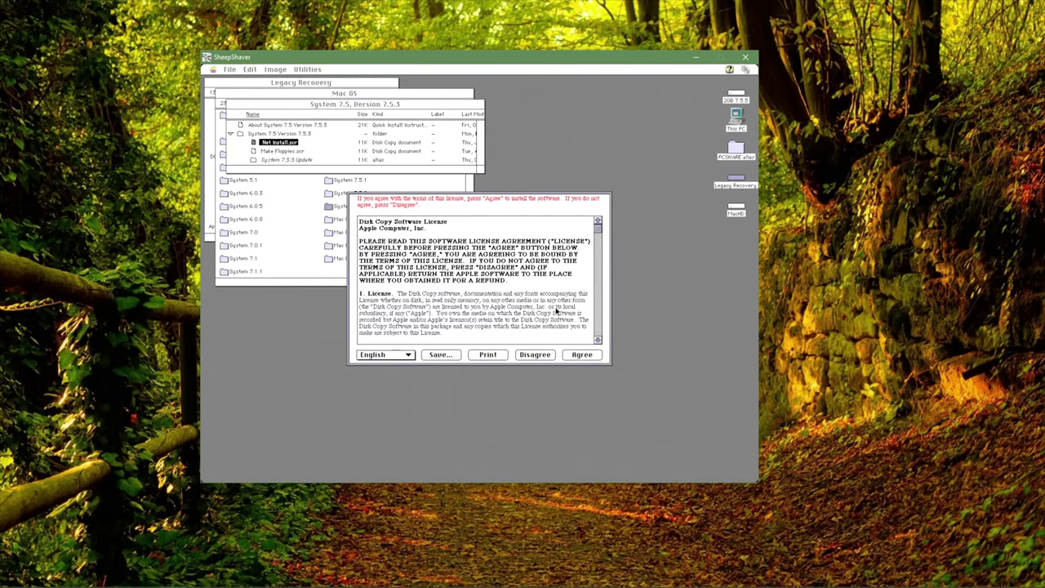
{"action": "left_click", "coordinate": [598, 360]}
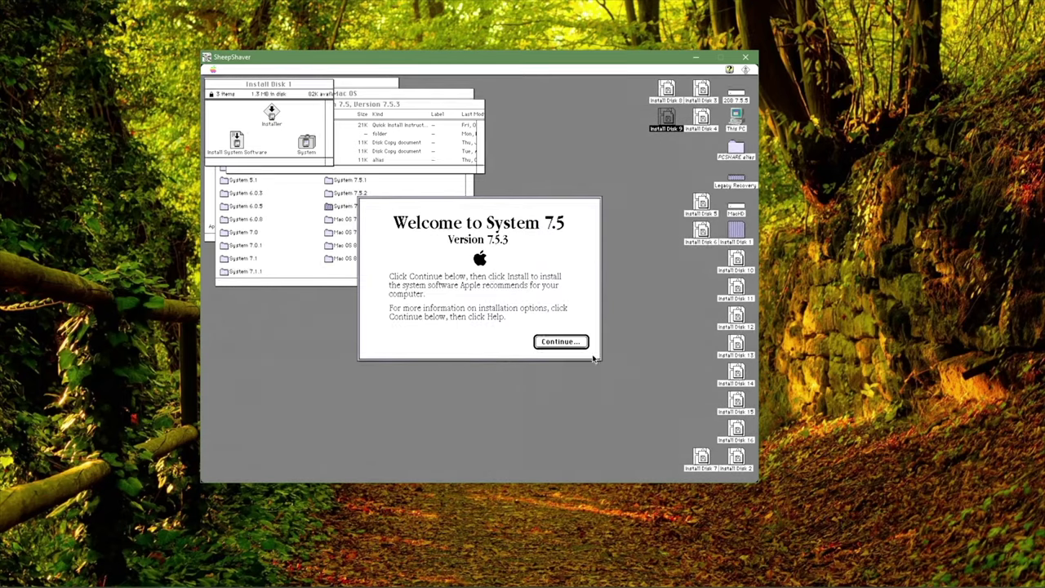
{"action": "left_click", "coordinate": [561, 341]}
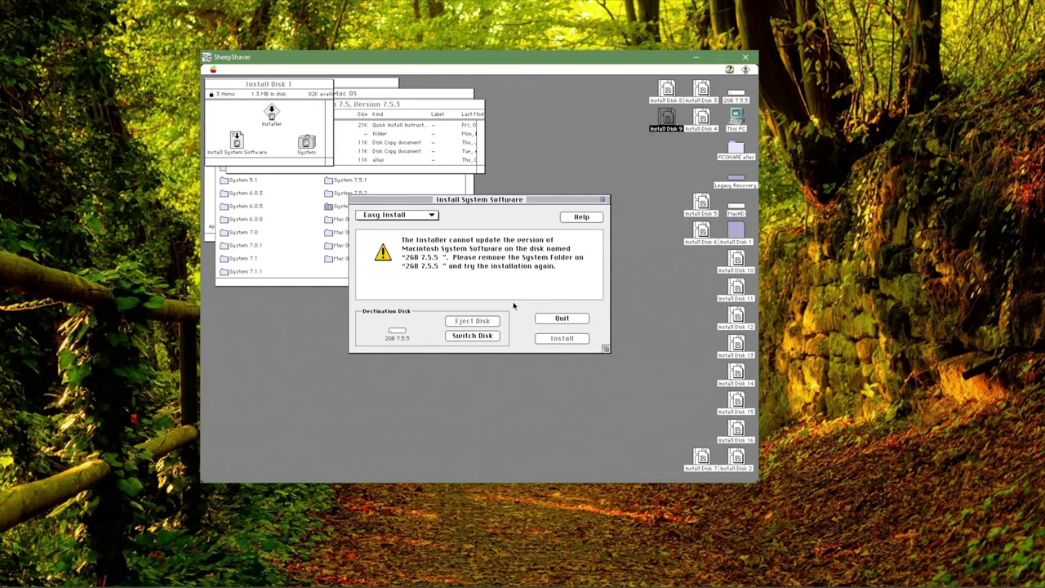
Choose Custom Install and include System Software, Assistance, Compatibility, Mobility, Multimedia, Networking & Connectivity and Printing.
{"action": "mouse_move", "coordinate": [431, 219]}
{"action": "left_mouse_down"}
{"action": "mouse_move", "coordinate": [429, 234]}
{"action": "mouse_move", "coordinate": [429, 223]}
{"action": "left_mouse_up"}
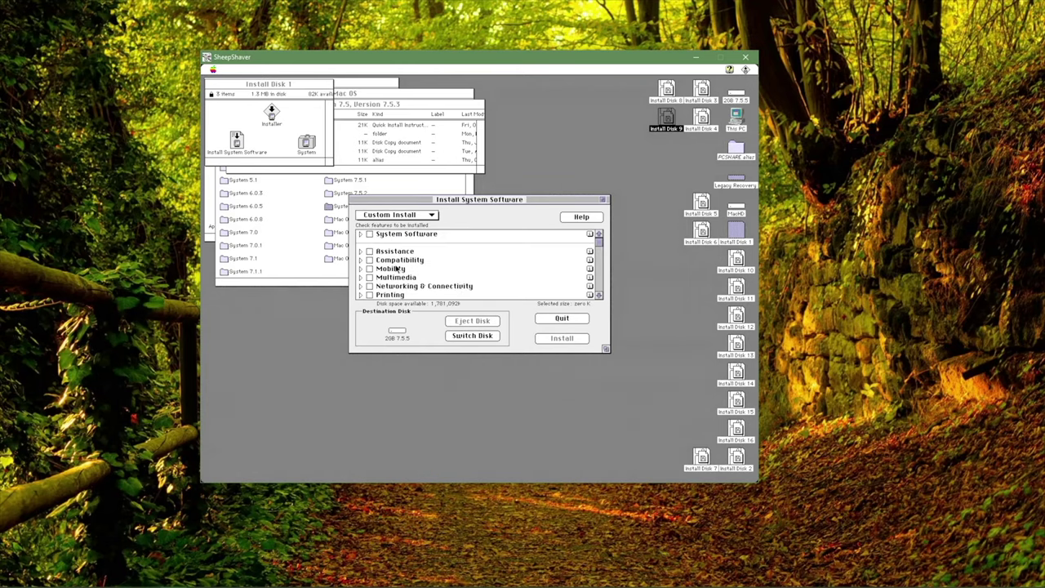
{"action": "left_click", "coordinate": [370, 234]}
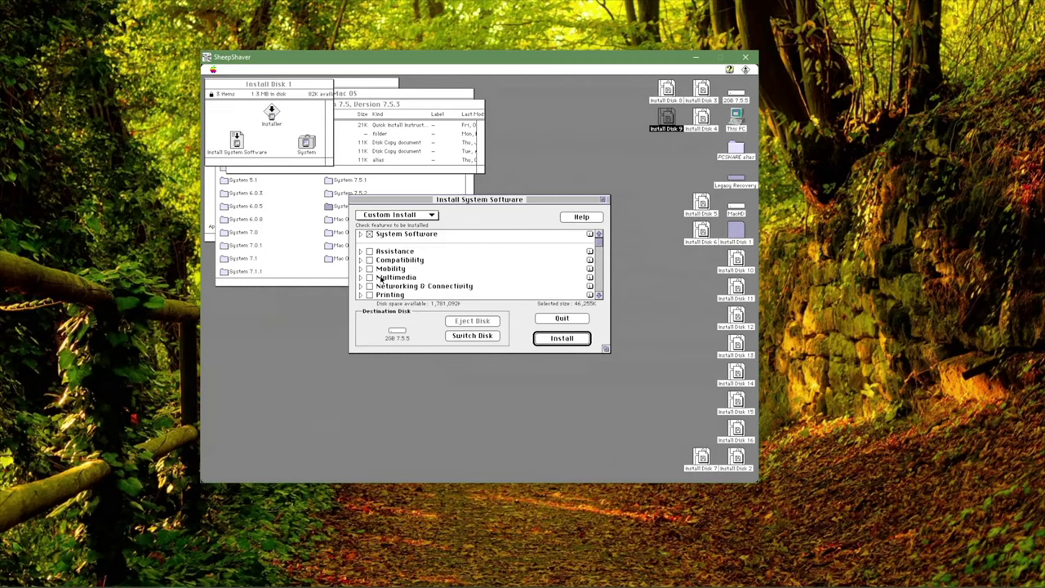
{"action": "left_click", "coordinate": [370, 259]}
{"action": "left_click", "coordinate": [369, 269]}
{"action": "left_click", "coordinate": [369, 278]}
{"action": "left_click", "coordinate": [369, 286]}
{"action": "left_click", "coordinate": [369, 295]}
{"action": "left_click", "coordinate": [590, 295]}
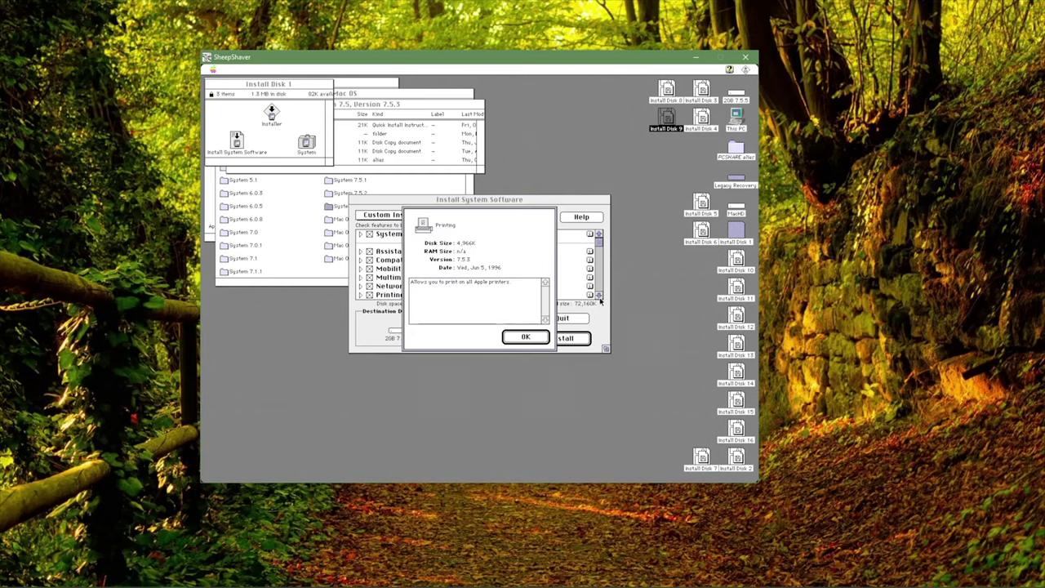
{"action": "left_click", "coordinate": [524, 337]}
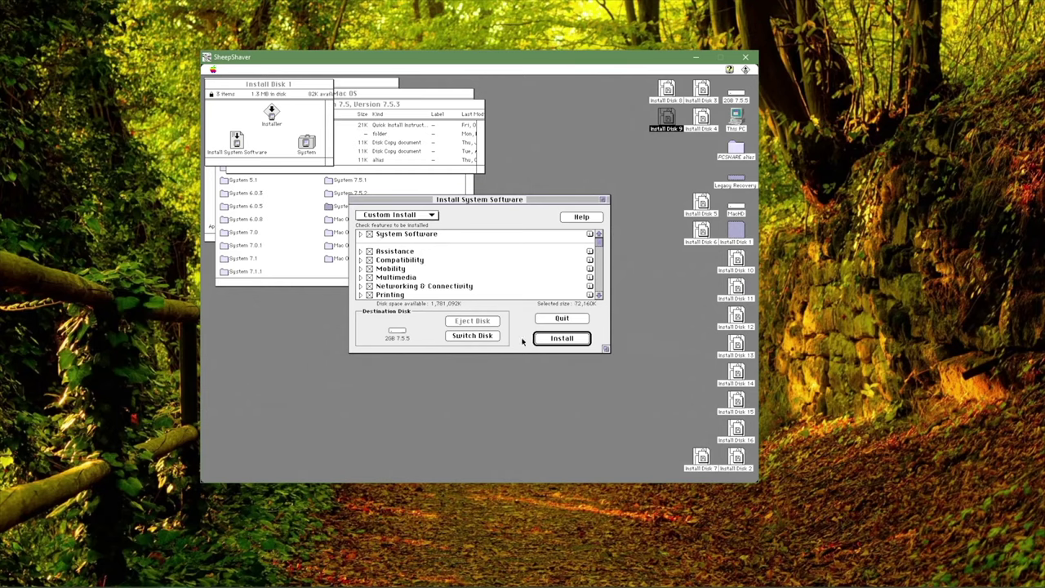
Also include Universal Access, Utility, International, Apple Menu Items, Control Panels, Extensions and Fonts in the custom installation.
{"action": "left_click", "coordinate": [597, 295]}
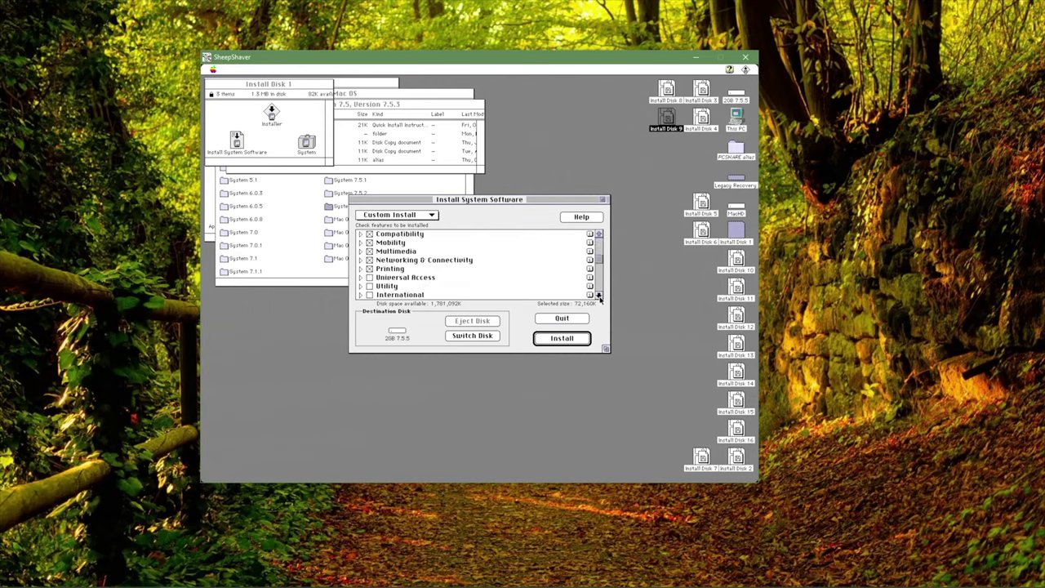
{"action": "left_click", "coordinate": [370, 277]}
{"action": "left_click", "coordinate": [599, 295]}
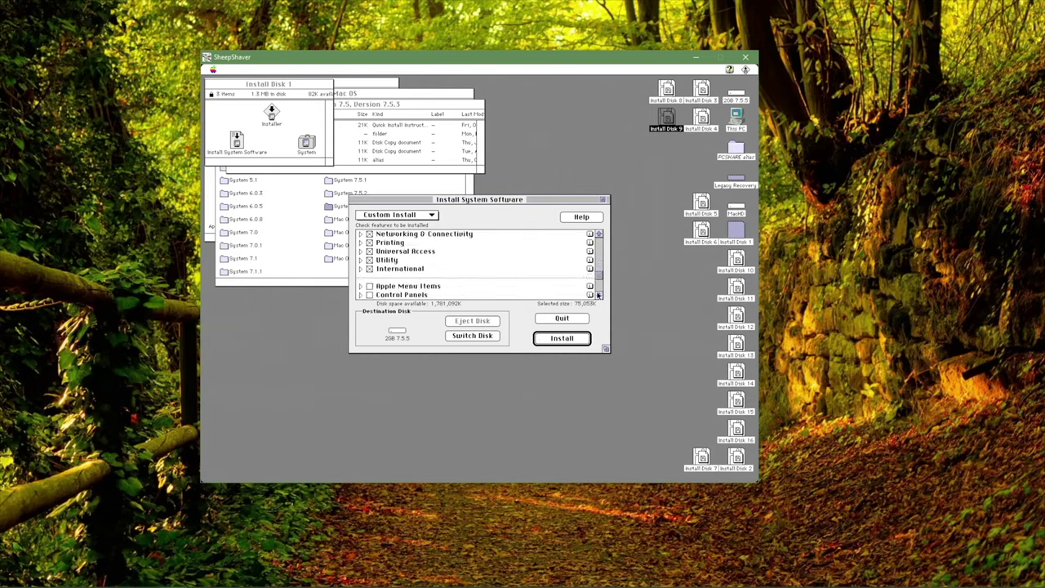
{"action": "left_click", "coordinate": [369, 269]}
{"action": "left_click", "coordinate": [369, 278]}
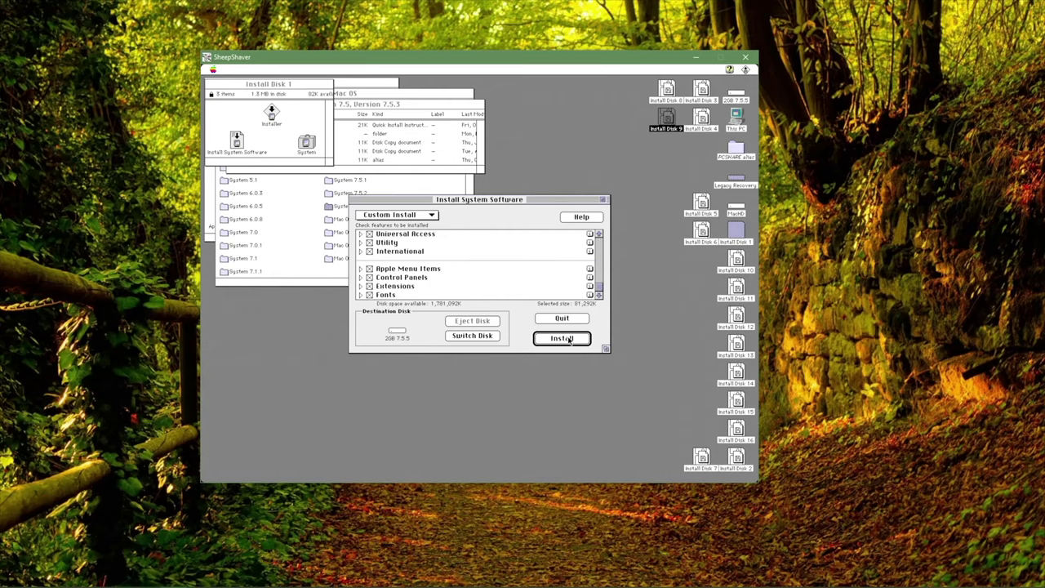
Switch the destination disk to MacHD, install the selected system software, and quit the installer.
{"action": "left_click", "coordinate": [452, 338]}
{"action": "left_click", "coordinate": [458, 338]}
{"action": "left_click", "coordinate": [462, 341]}
{"action": "left_click", "coordinate": [554, 340]}
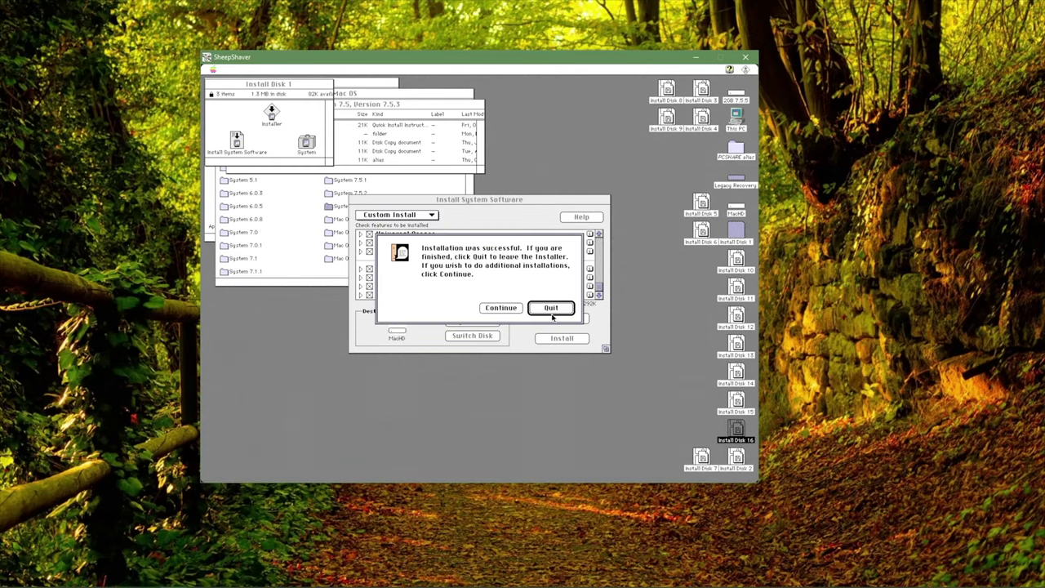
{"action": "left_click", "coordinate": [552, 314]}
{"action": "left_click", "coordinate": [214, 84]}
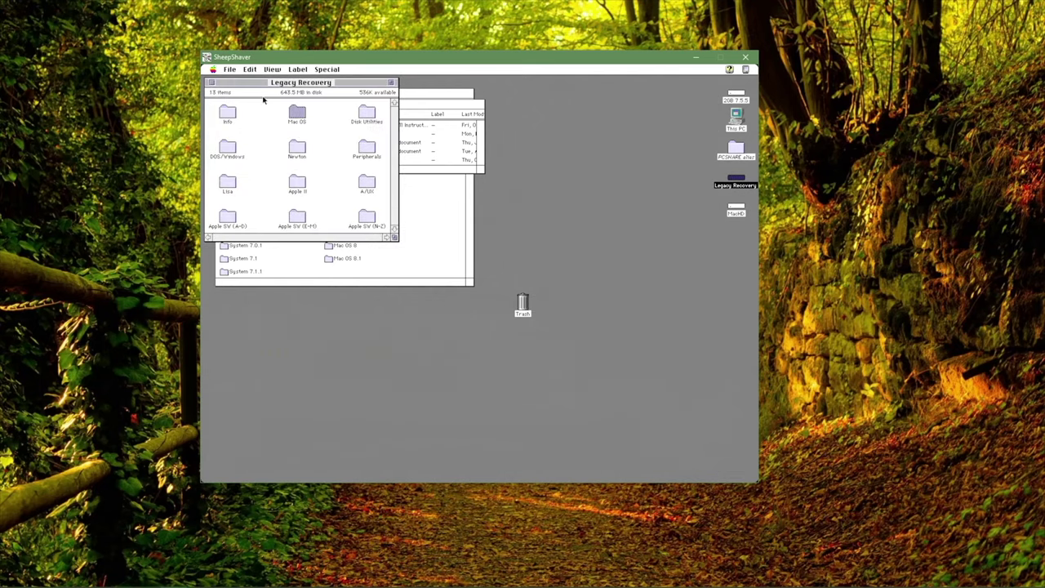
{"action": "double_click", "coordinate": [294, 112]}
{"action": "double_click", "coordinate": [337, 117]}
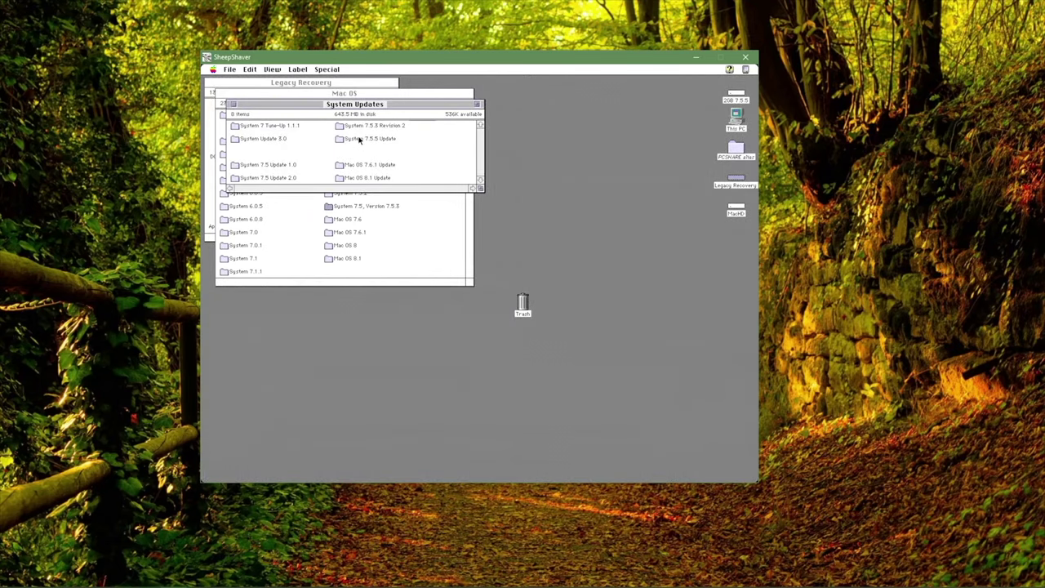
{"action": "double_click", "coordinate": [359, 140]}
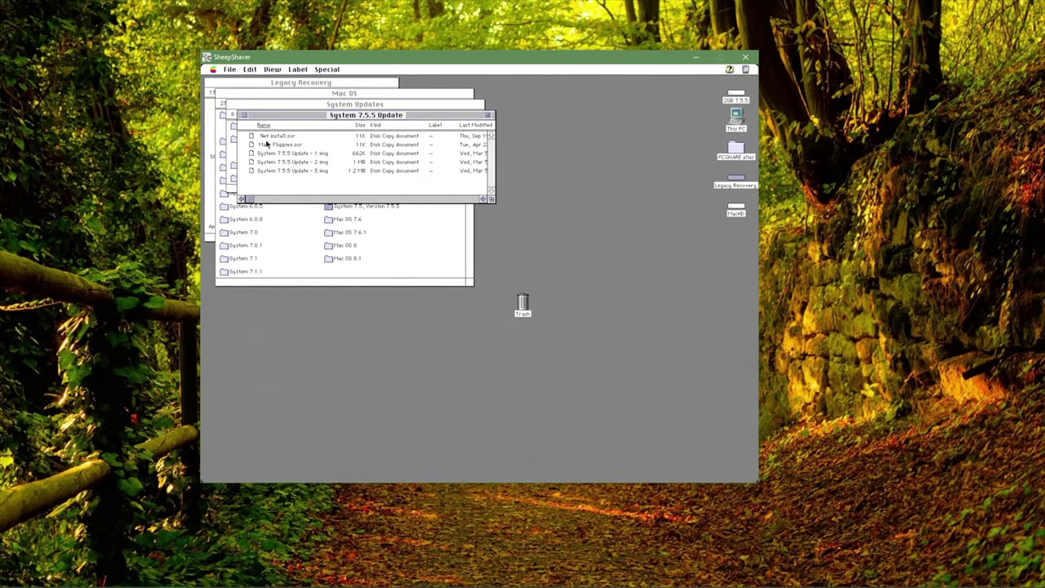
{"action": "double_click", "coordinate": [269, 136]}
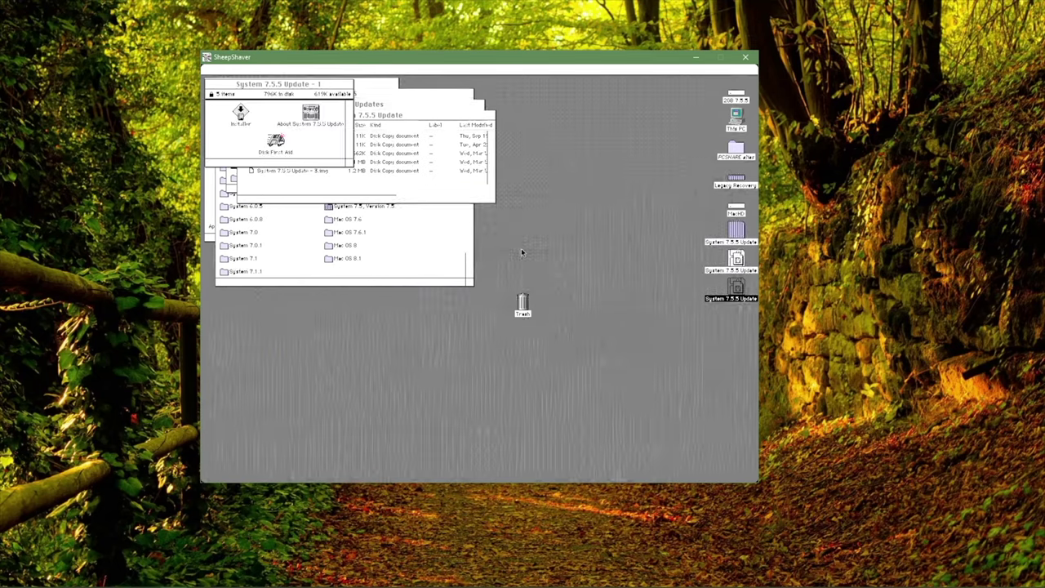
{"action": "left_click", "coordinate": [591, 356]}
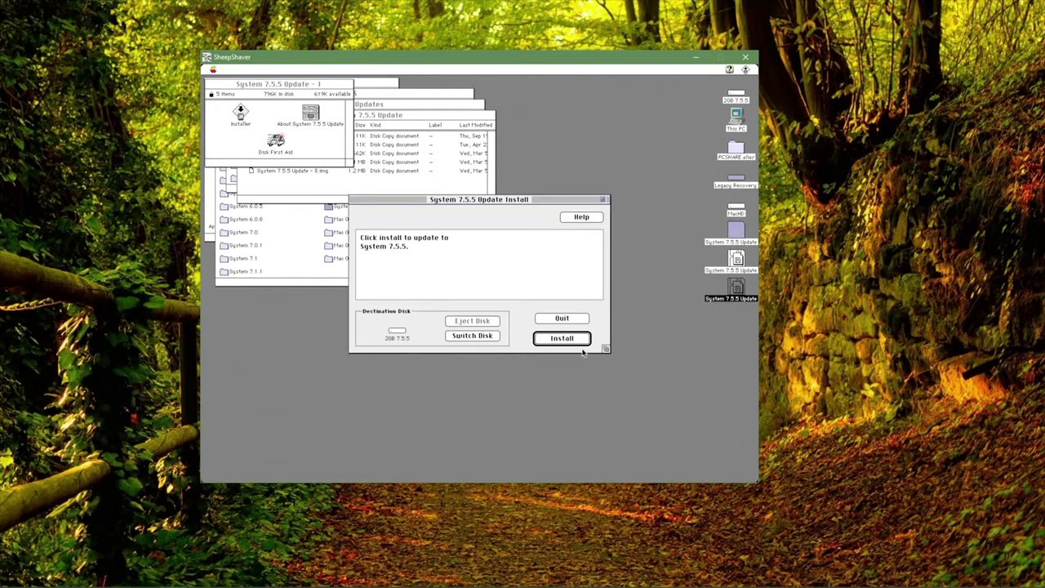
Switch the update's destination disk to MacHD, install the System 7.5.5 Update, and quit the installer.
{"action": "left_click", "coordinate": [466, 336]}
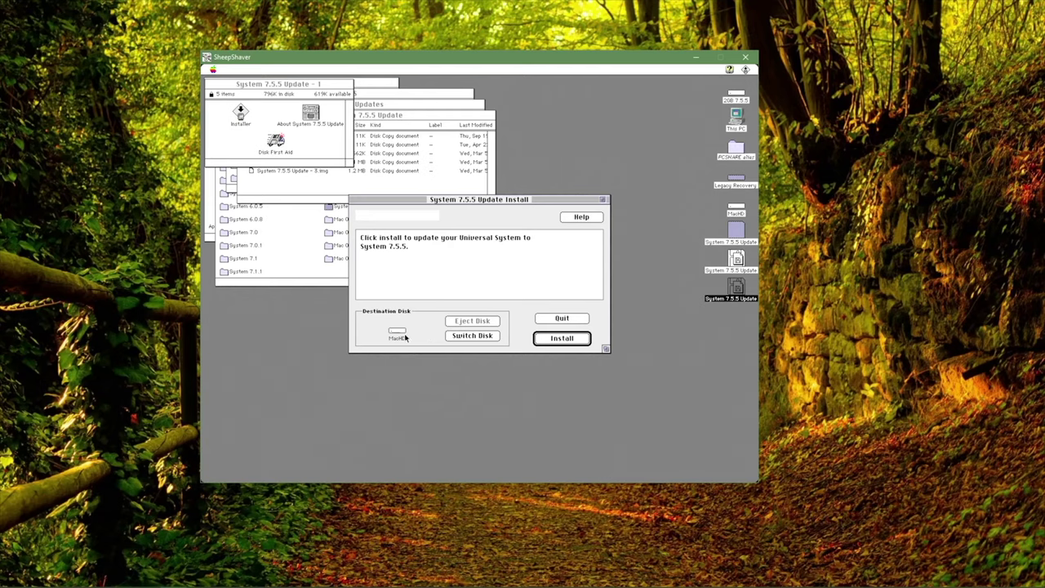
{"action": "left_click", "coordinate": [566, 343]}
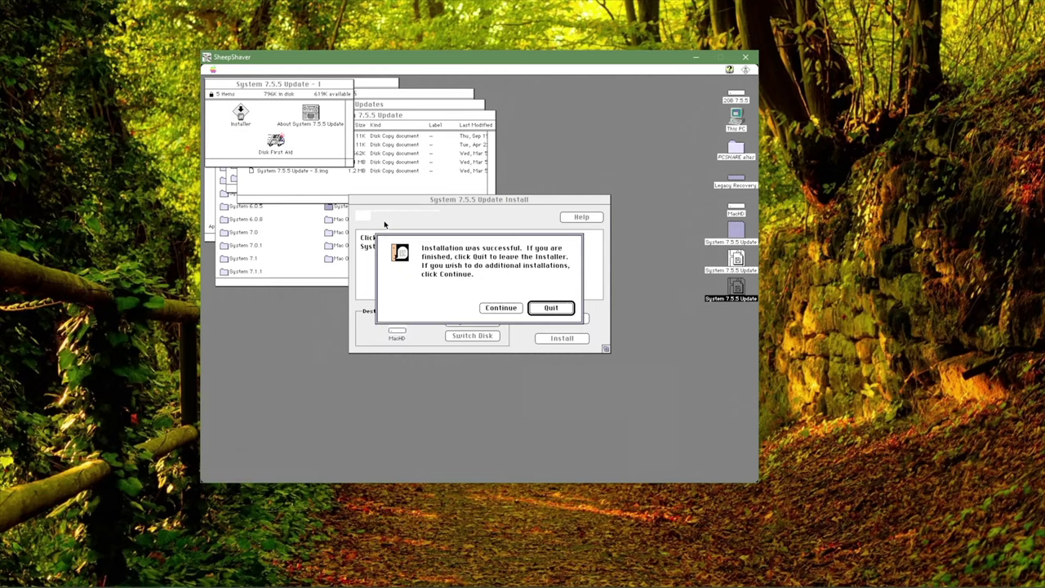
{"action": "left_click", "coordinate": [565, 308]}
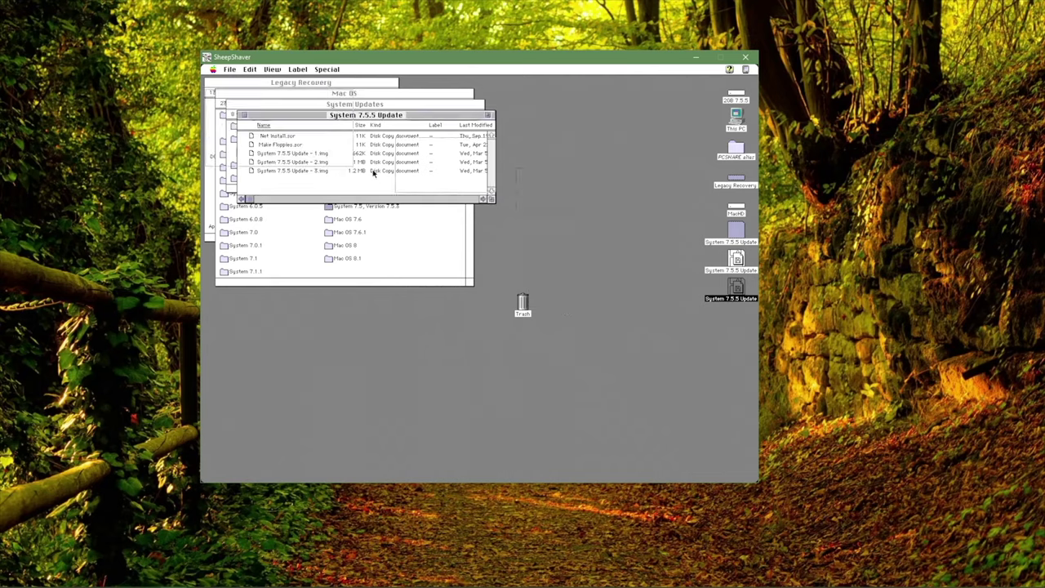
Close the System 7.5.5 Update, System Updates, Mac OS and Legacy Recovery windows, and open MacHD in the middle of the desktop.
{"action": "left_click", "coordinate": [244, 116]}
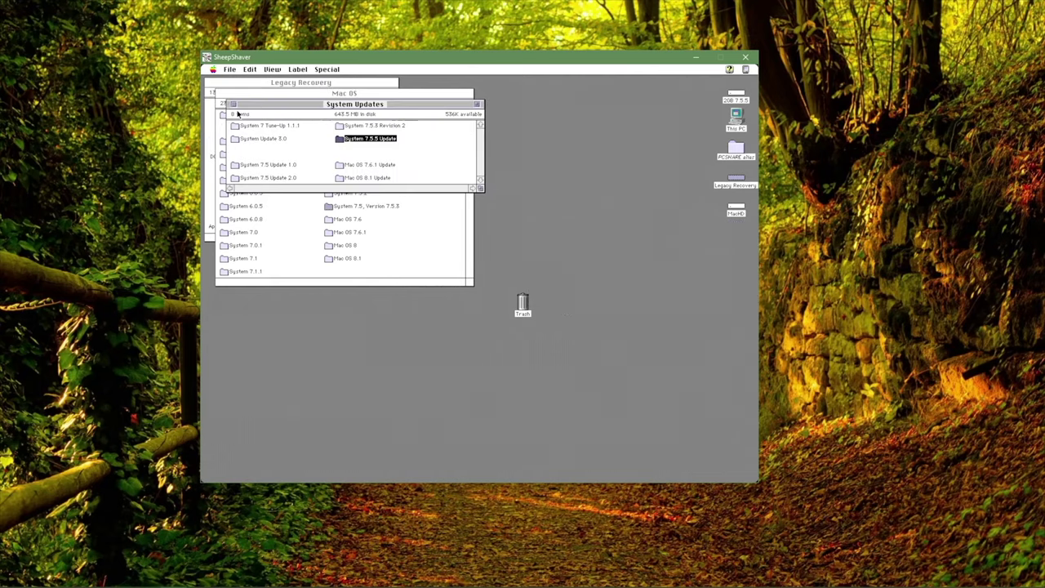
{"action": "key", "text": "alt+w"}
{"action": "key", "text": "alt+w"}
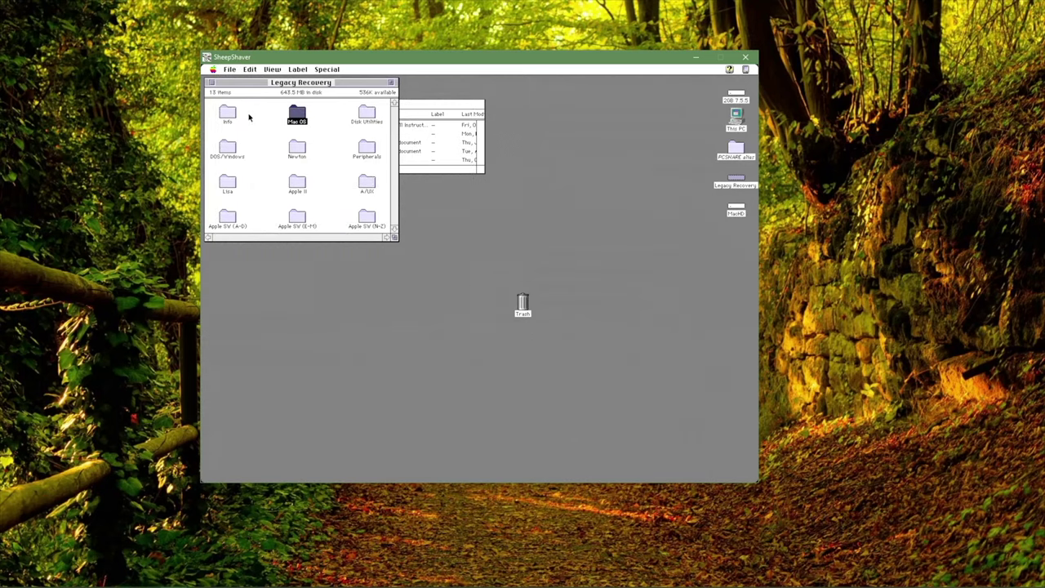
{"action": "key", "text": "alt+w"}
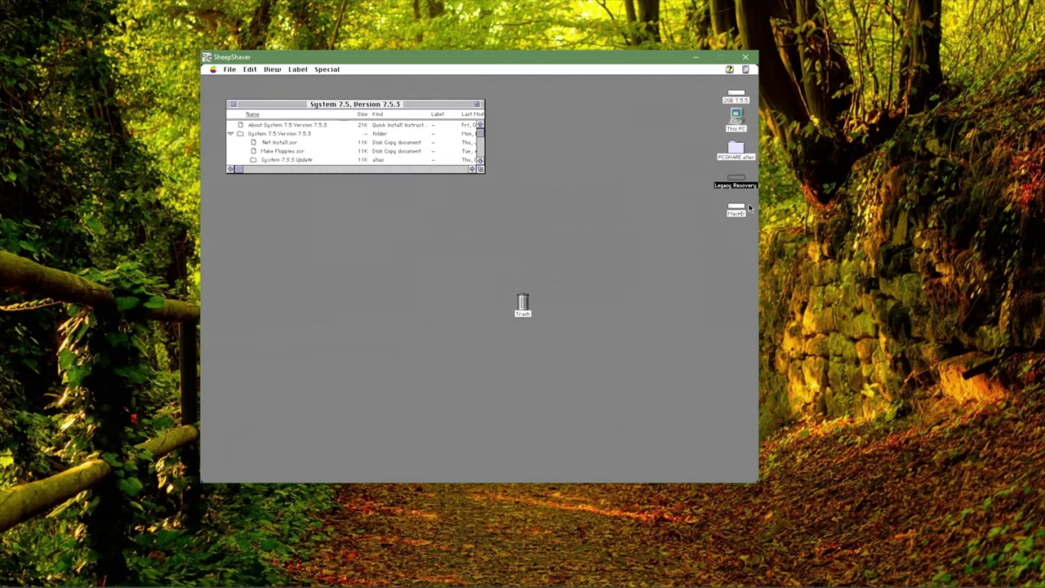
{"action": "double_click", "coordinate": [737, 209]}
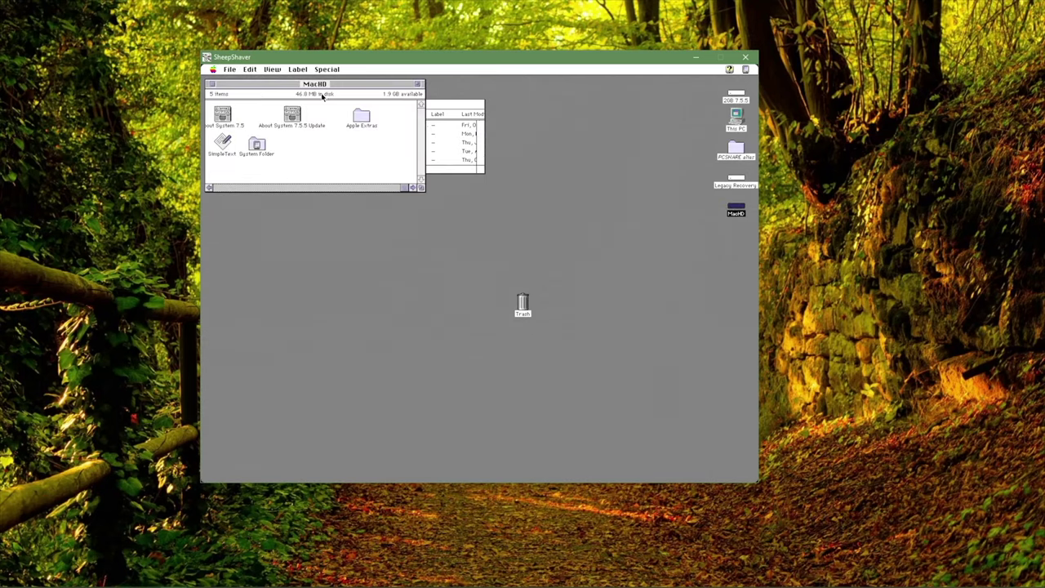
{"action": "left_click_drag", "start_coordinate": [327, 86], "coordinate": [440, 228]}
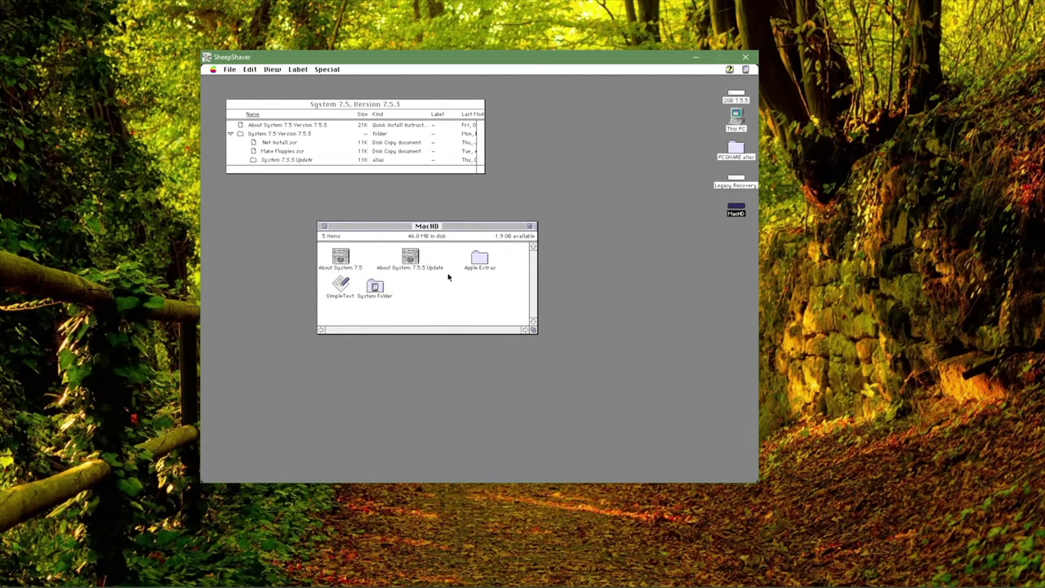
Look through the Apple Extras folder on MacHD and close it.
{"action": "double_click", "coordinate": [480, 258]}
{"action": "key", "text": "p"}
{"action": "key", "text": "o"}
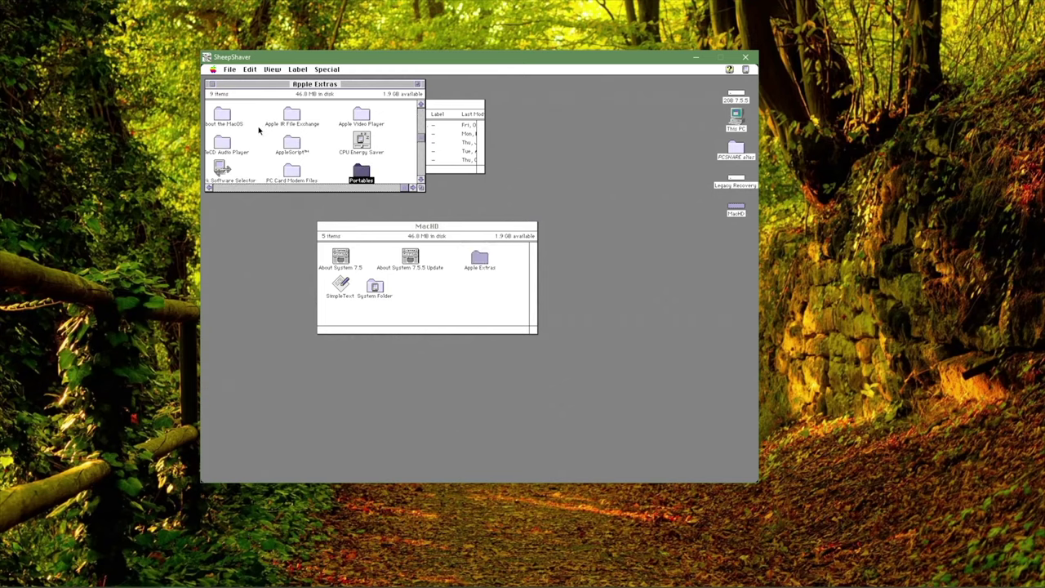
{"action": "left_click_drag", "start_coordinate": [320, 85], "coordinate": [435, 111]}
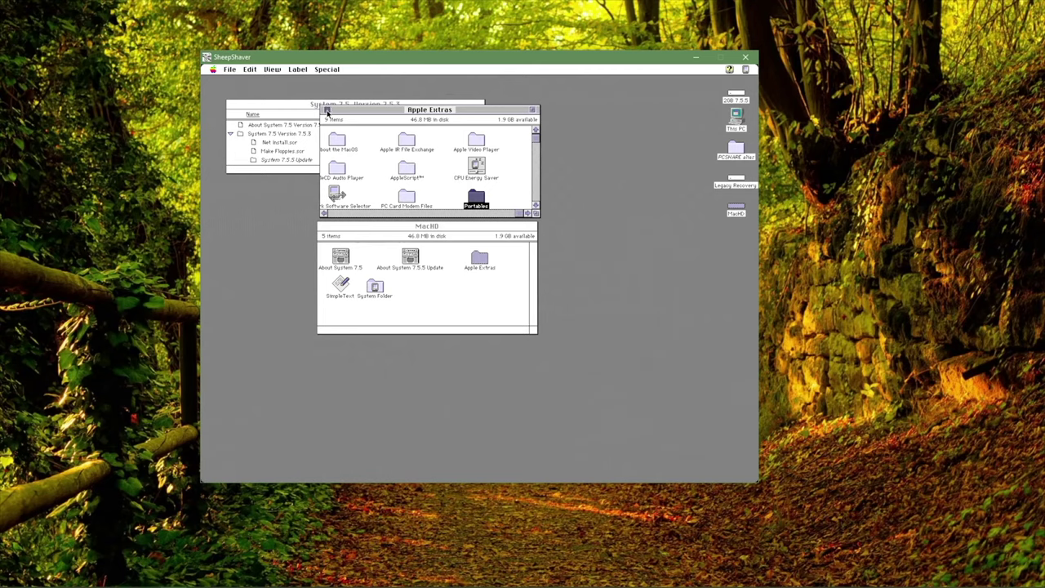
{"action": "left_click", "coordinate": [327, 111]}
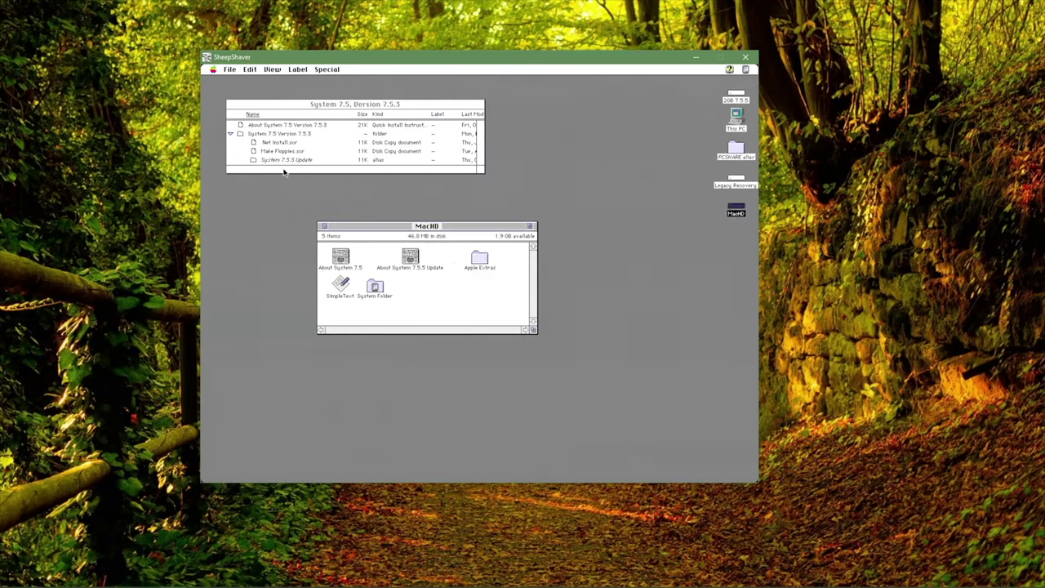
Close the System 7.5, Version 7.5.3 window and open the 2GB 7.5.5 disk.
{"action": "left_click", "coordinate": [237, 107]}
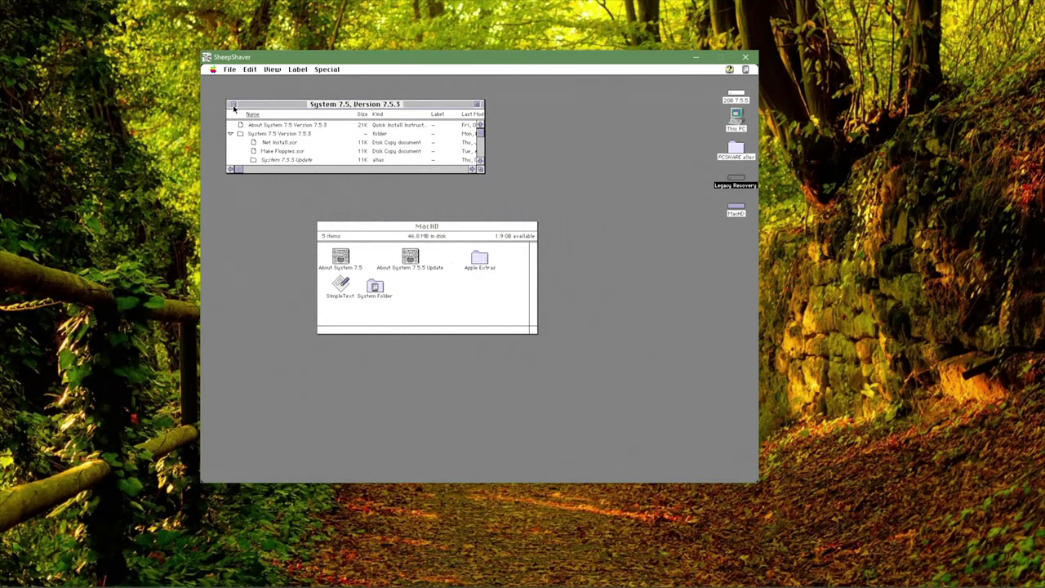
{"action": "left_click", "coordinate": [233, 105]}
{"action": "left_click", "coordinate": [735, 96]}
{"action": "double_click", "coordinate": [735, 97]}
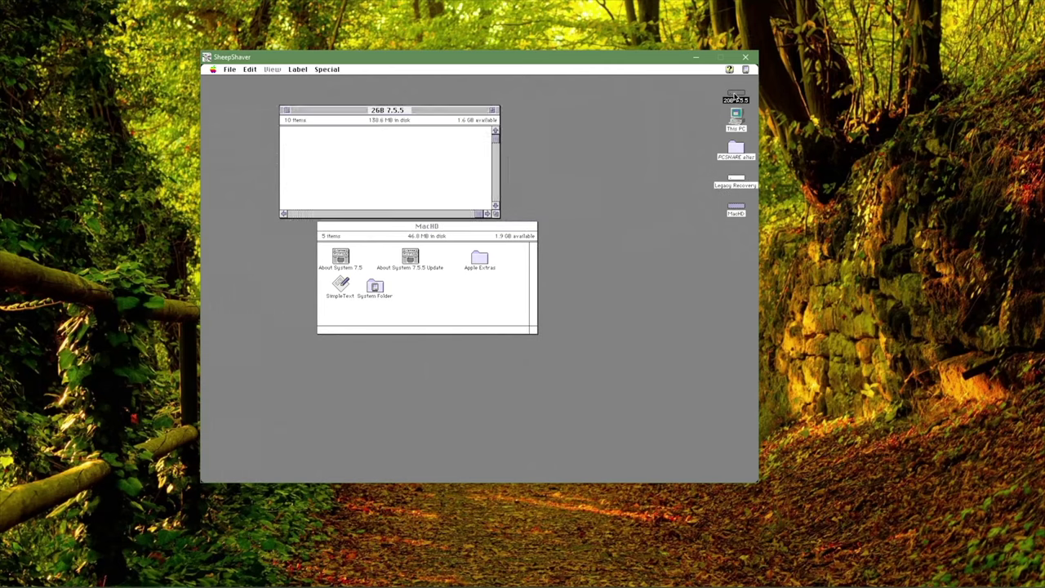
Create a new folder named Tools on MacHD.
{"action": "left_click", "coordinate": [409, 317]}
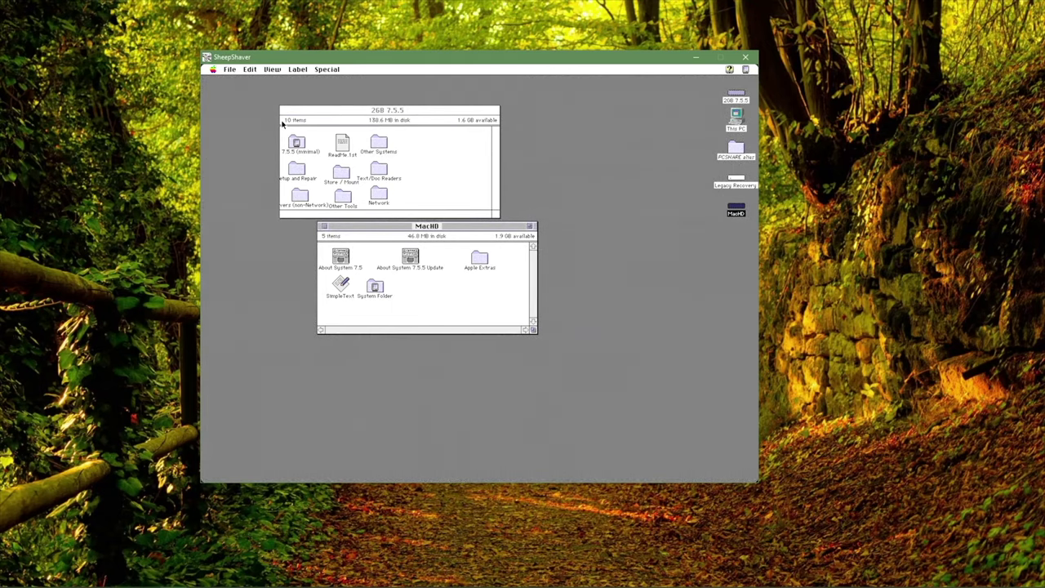
{"action": "key", "text": "alt+n"}
{"action": "key", "text": "BackSpace"}
{"action": "type", "text": "Toold"}
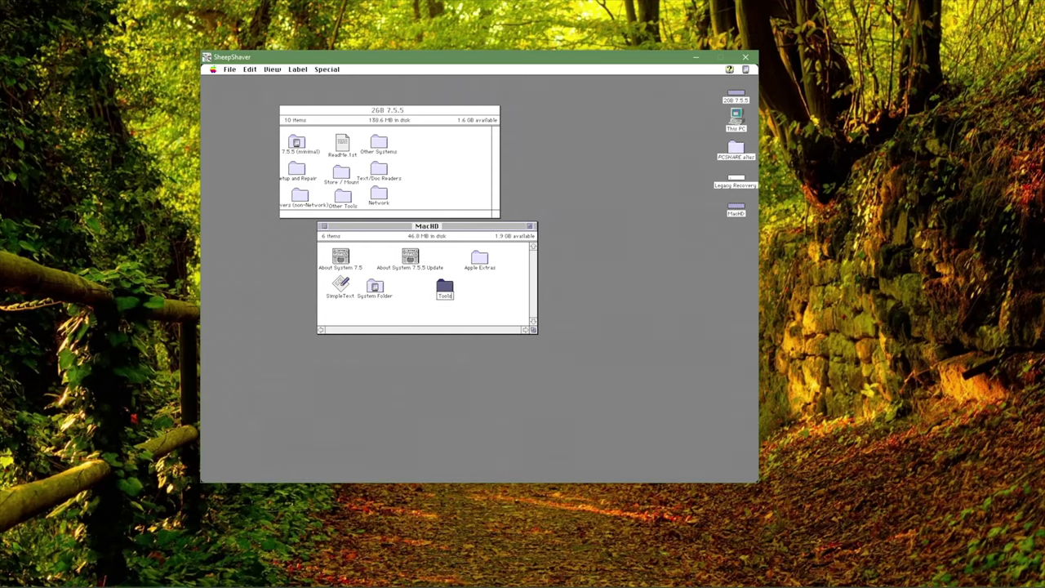
{"action": "key", "text": "Return"}
Move and enlarge the 2GB 7.5.5 window to show all its folders, and place the MacHD window below it.
{"action": "left_click", "coordinate": [366, 120]}
{"action": "left_click_drag", "start_coordinate": [375, 110], "coordinate": [379, 94]}
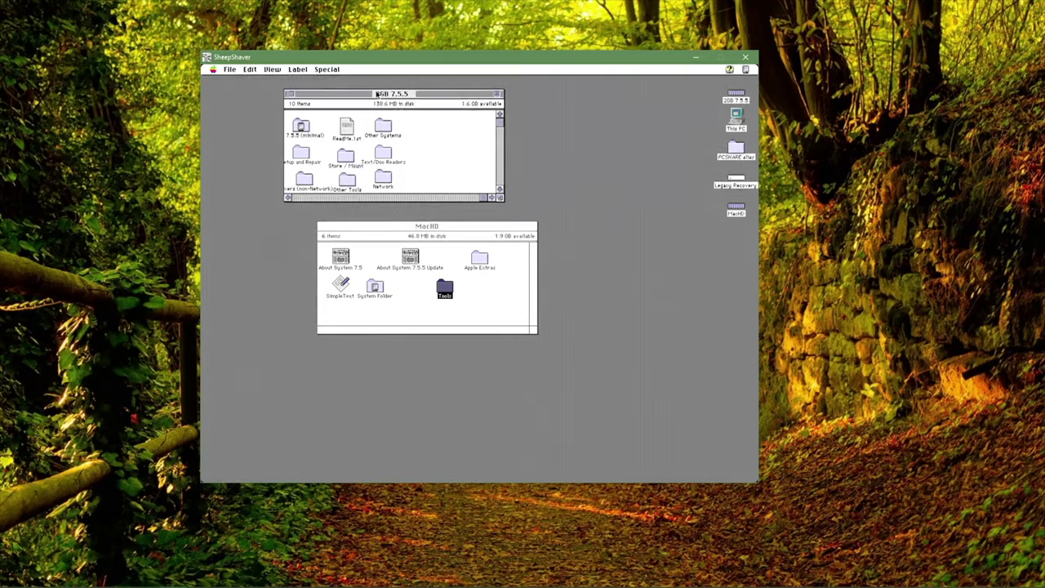
{"action": "key", "text": "n"}
{"action": "left_click_drag", "start_coordinate": [499, 198], "coordinate": [573, 243]}
{"action": "left_click", "coordinate": [507, 281]}
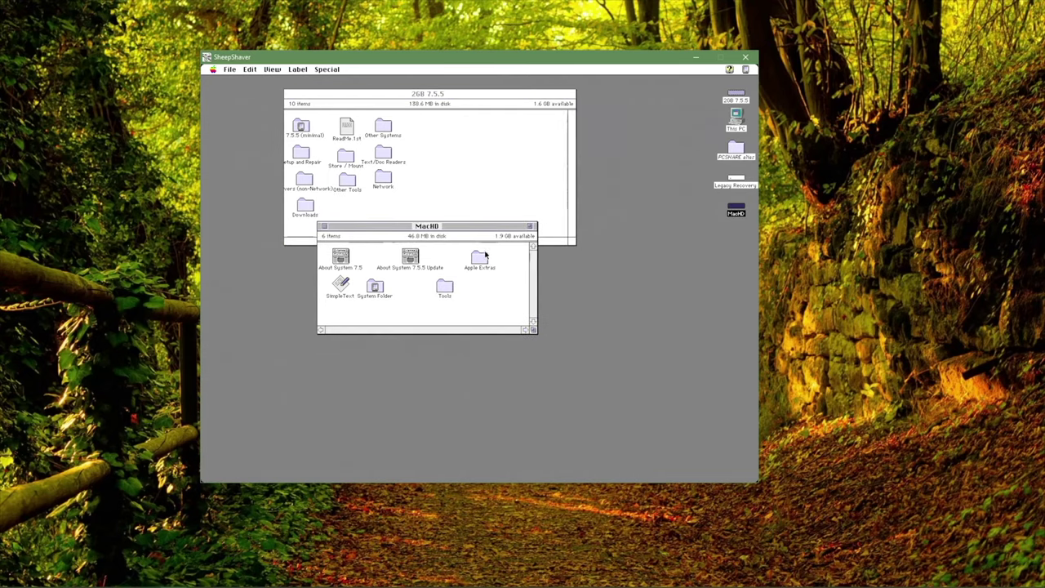
{"action": "left_click_drag", "start_coordinate": [479, 228], "coordinate": [446, 308]}
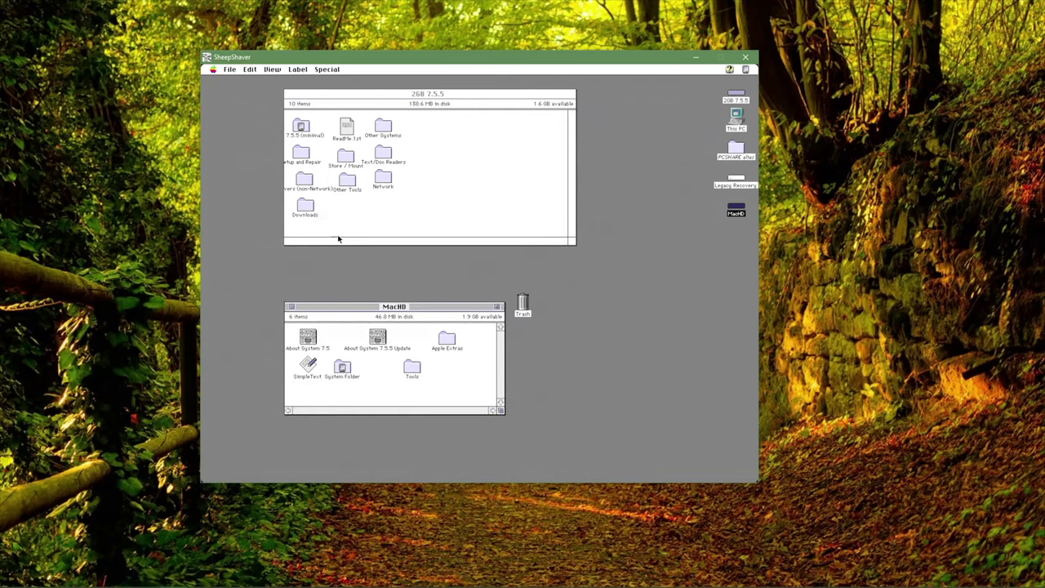
Copy the setup and repair, Store / Mount, Text/Doc Readers, non-network drivers, Other Tools and Network folders from 2GB 7.5.5 into MacHD's Tools folder.
{"action": "left_click", "coordinate": [303, 181]}
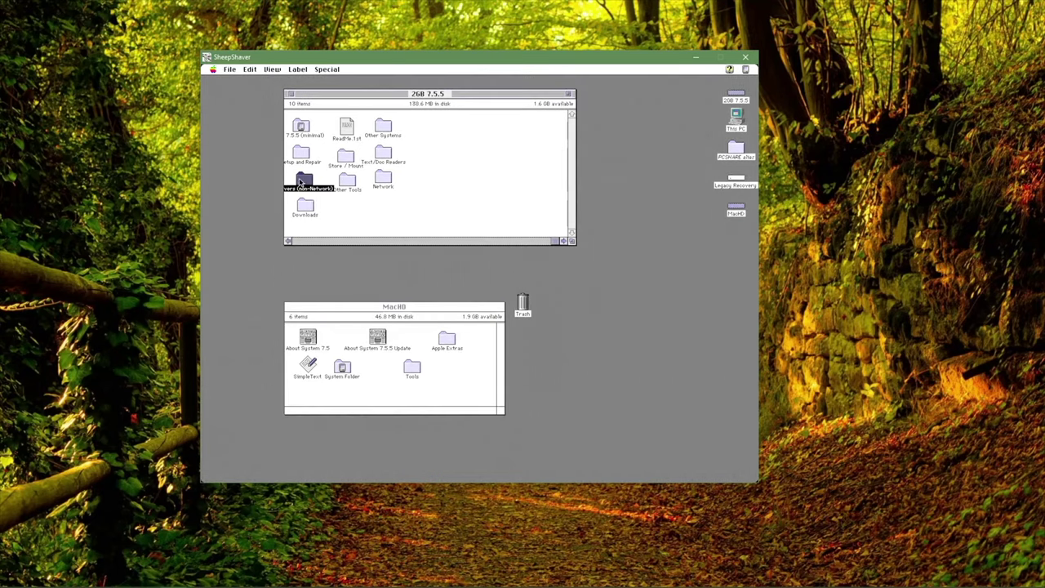
{"action": "left_click", "coordinate": [350, 182]}
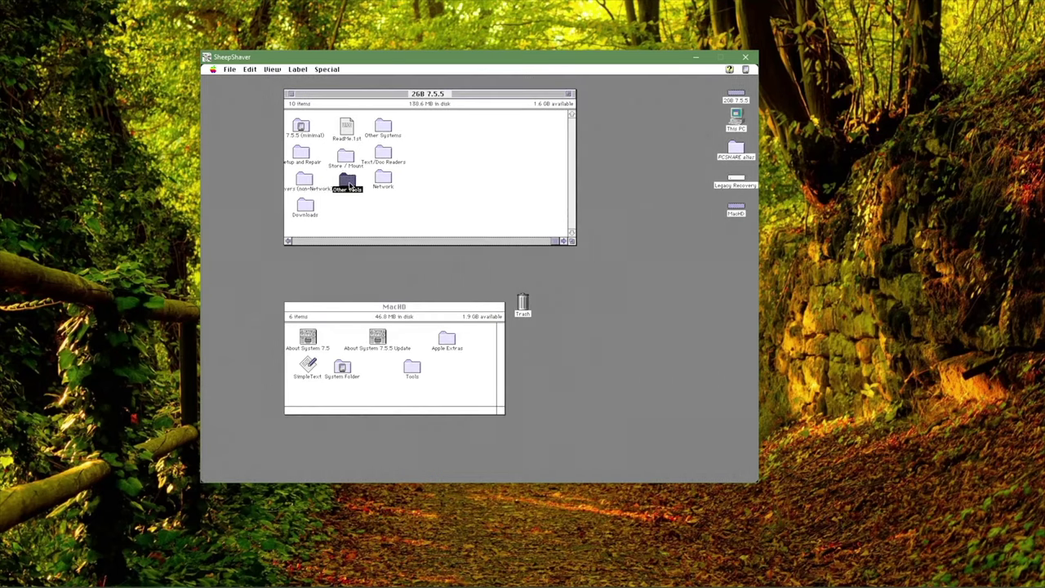
{"action": "left_click", "coordinate": [304, 181]}
{"action": "left_click", "coordinate": [303, 155], "text": "shift"}
{"action": "left_click", "coordinate": [351, 163], "text": "shift"}
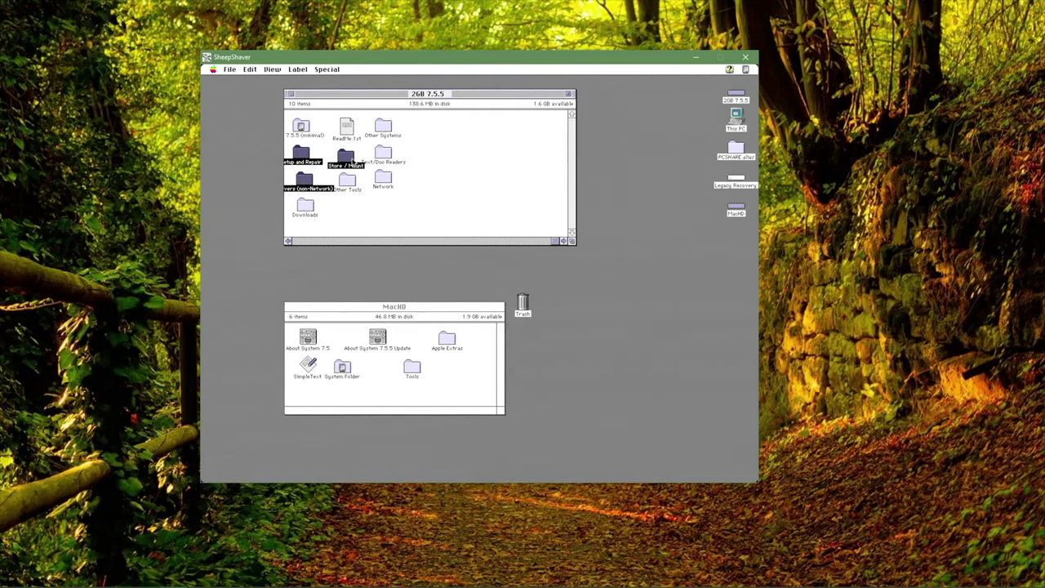
{"action": "left_click", "coordinate": [383, 156], "text": "shift"}
{"action": "left_click", "coordinate": [384, 180], "text": "shift"}
{"action": "left_click", "coordinate": [349, 181], "text": "shift"}
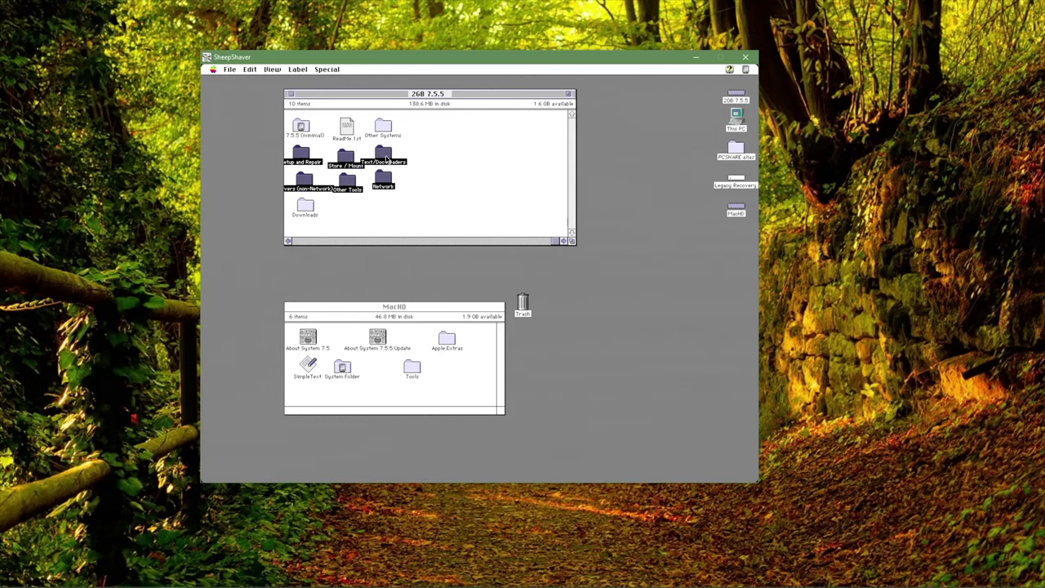
{"action": "left_click_drag", "start_coordinate": [387, 158], "coordinate": [399, 286]}
{"action": "left_click_drag", "start_coordinate": [404, 362], "coordinate": [409, 365]}
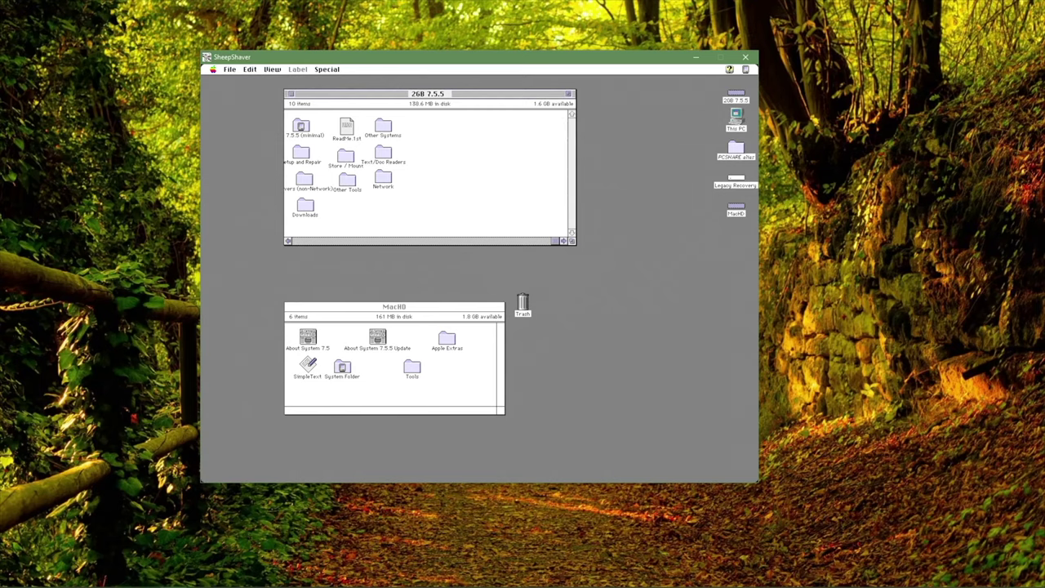
Create a new folder named Applications on MacHD, and close the MacHD and 2GB 7.5.5 windows.
{"action": "left_click", "coordinate": [393, 384]}
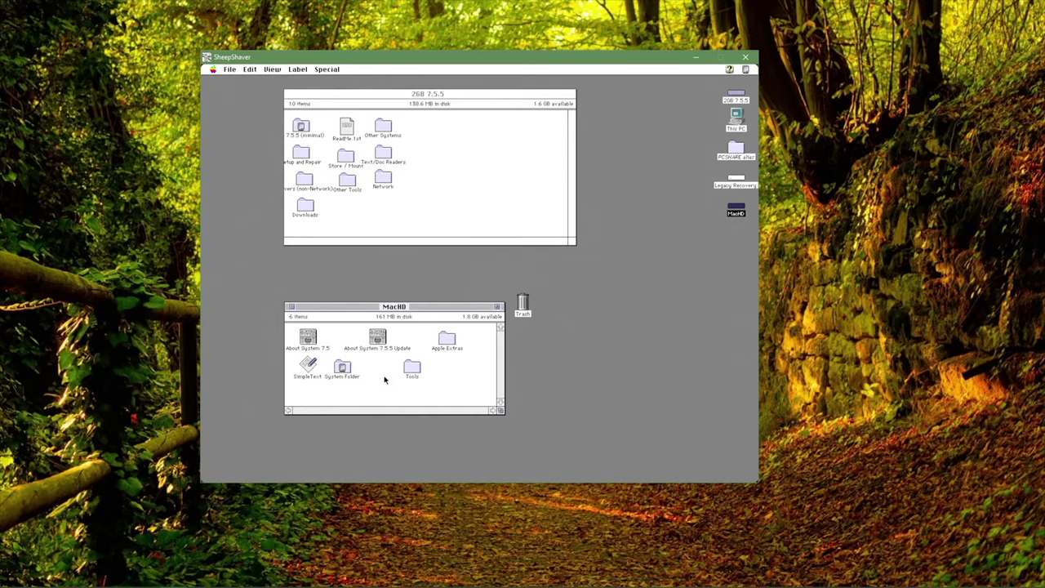
{"action": "key", "text": "alt+n"}
{"action": "key", "text": "BackSpace"}
{"action": "type", "text": "Applications"}
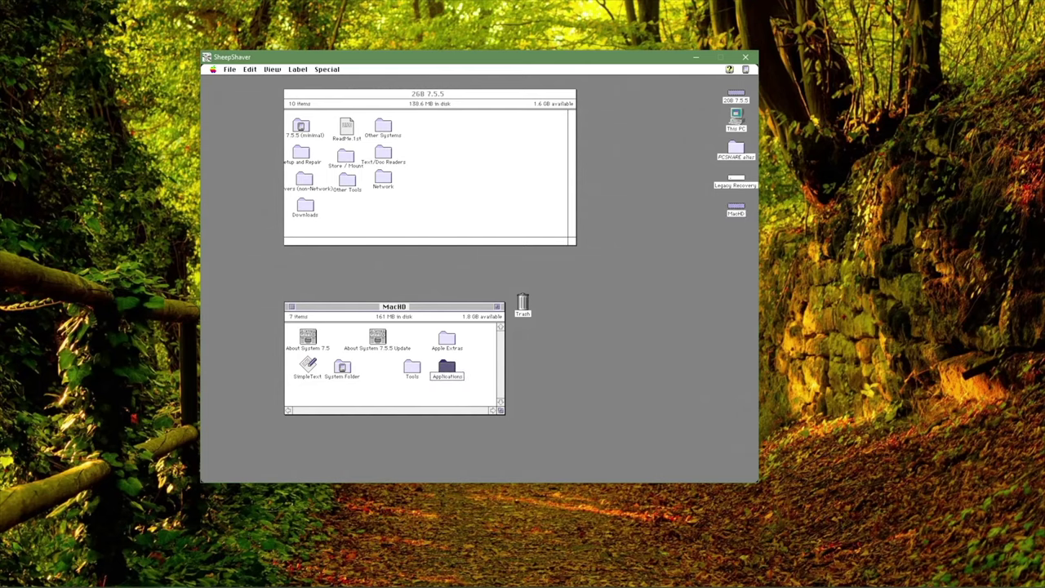
{"action": "key", "text": "Return"}
{"action": "left_click", "coordinate": [292, 307]}
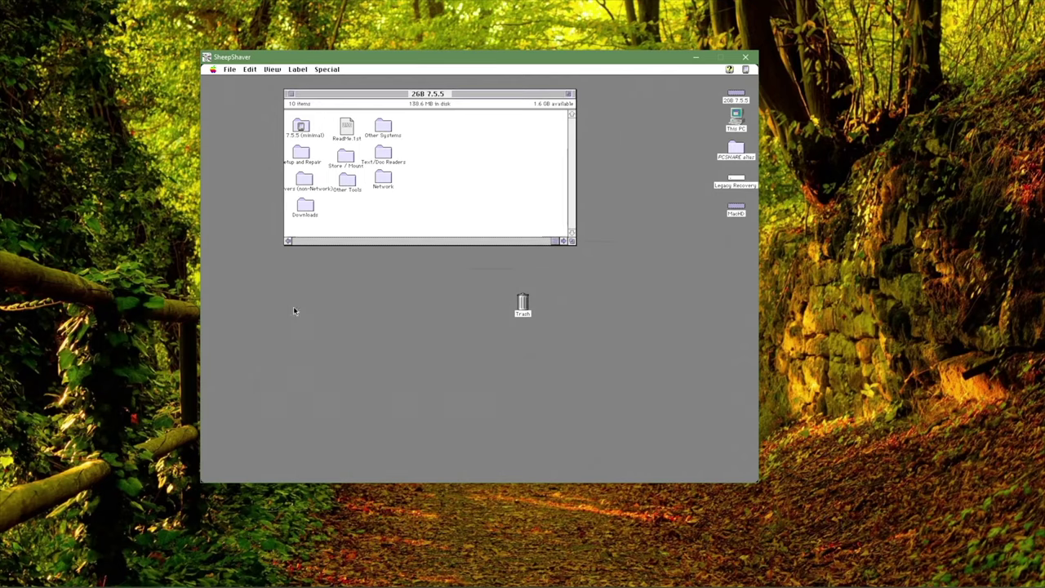
{"action": "left_click", "coordinate": [289, 95]}
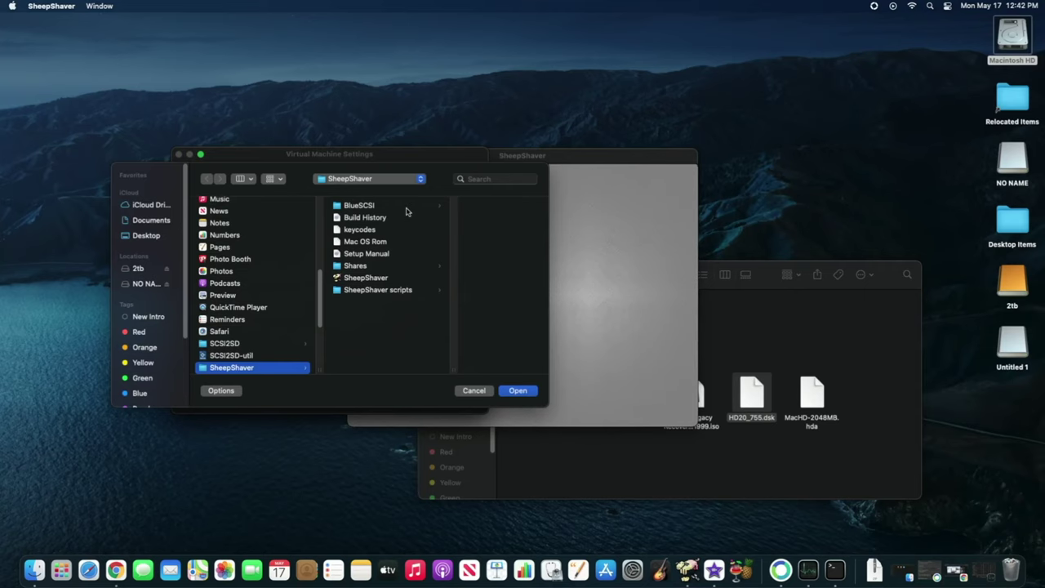
Add MacHD-2048MB.hda from the BlueSCSI folder to the virtual machine's volumes and save the settings.
{"action": "left_click", "coordinate": [406, 207]}
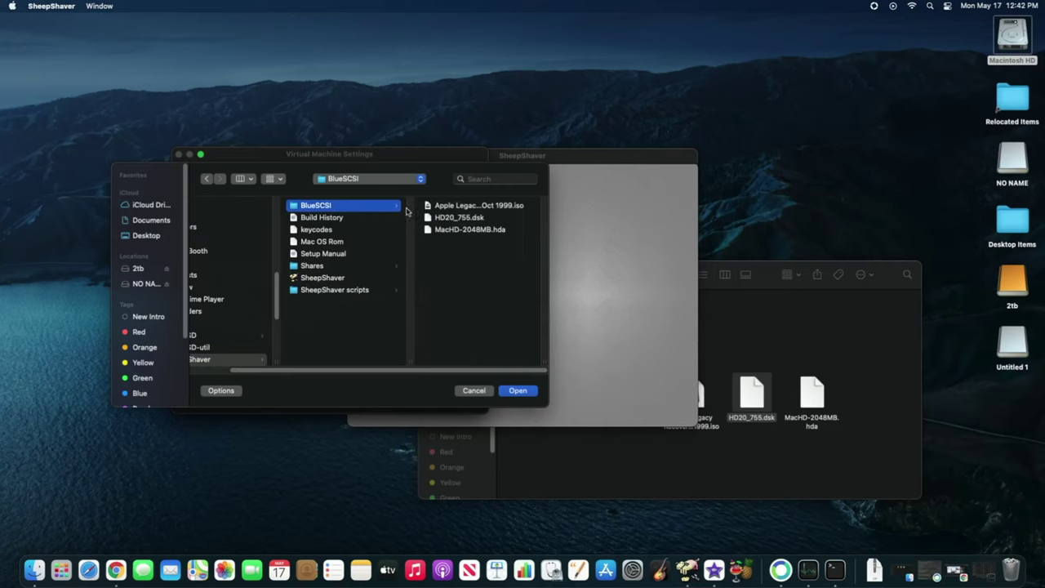
{"action": "left_click", "coordinate": [470, 230]}
{"action": "left_click", "coordinate": [518, 391]}
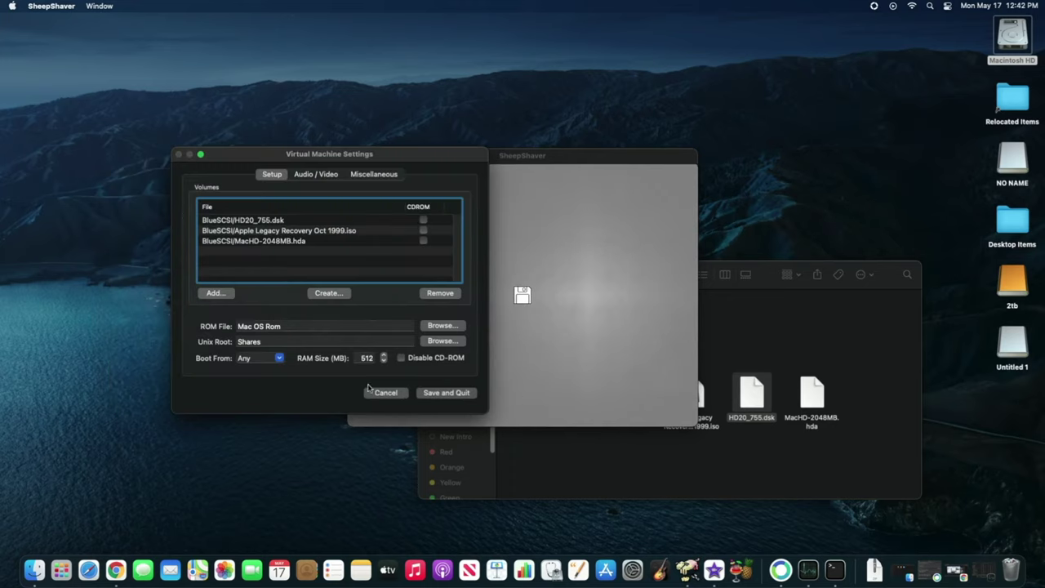
{"action": "left_click", "coordinate": [446, 392]}
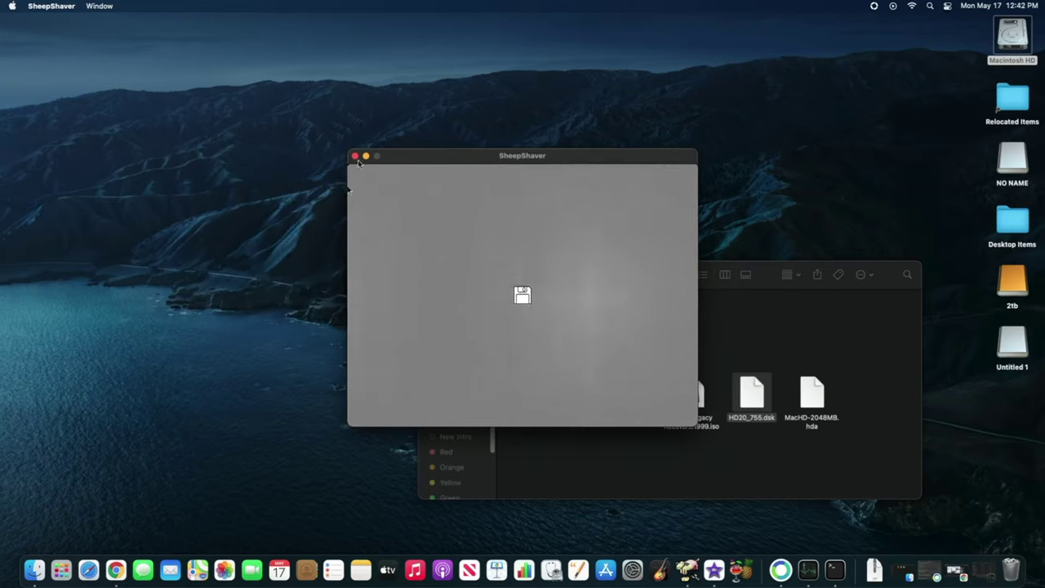
Try to quit SheepShaver and close its emulator window.
{"action": "left_click", "coordinate": [56, 7]}
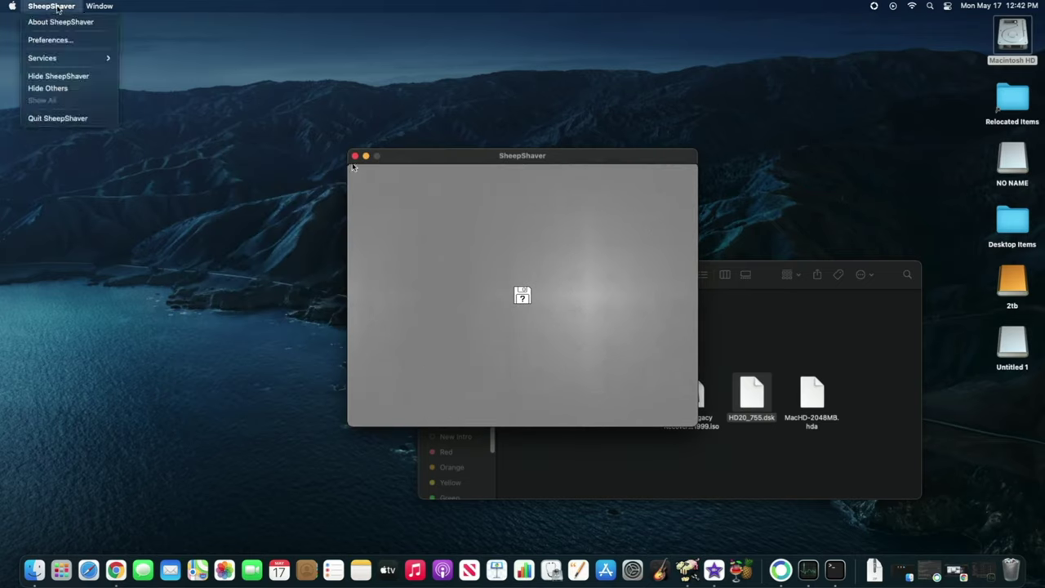
{"action": "left_click", "coordinate": [70, 122]}
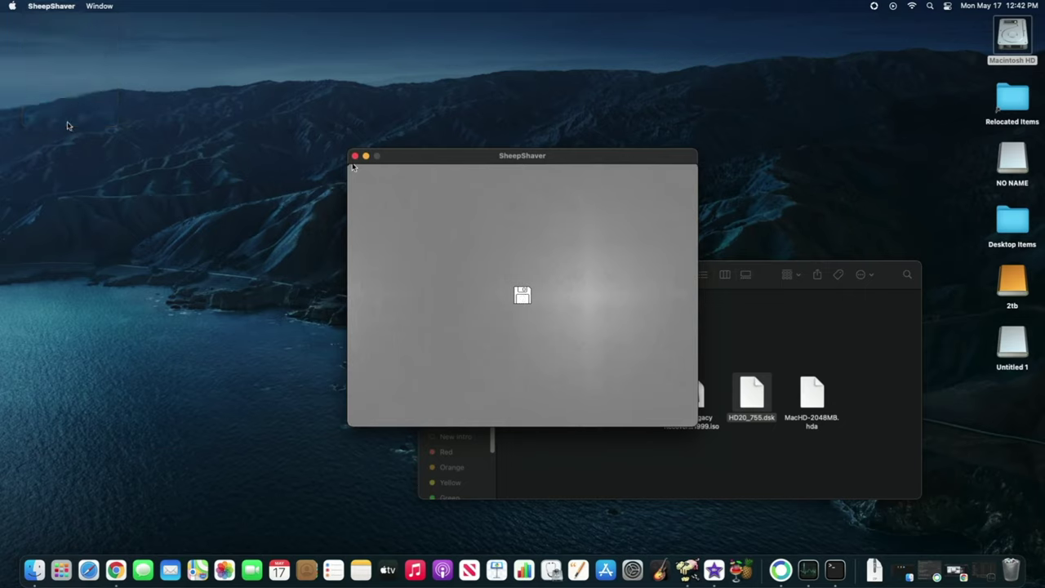
{"action": "left_click", "coordinate": [29, 10]}
{"action": "mouse_move", "coordinate": [87, 8]}
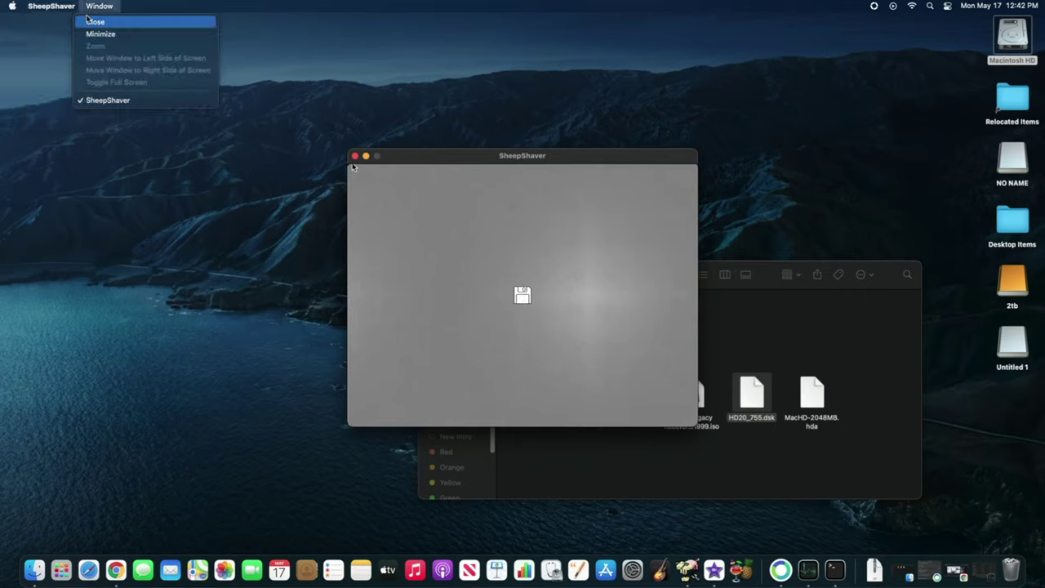
{"action": "left_click", "coordinate": [89, 20]}
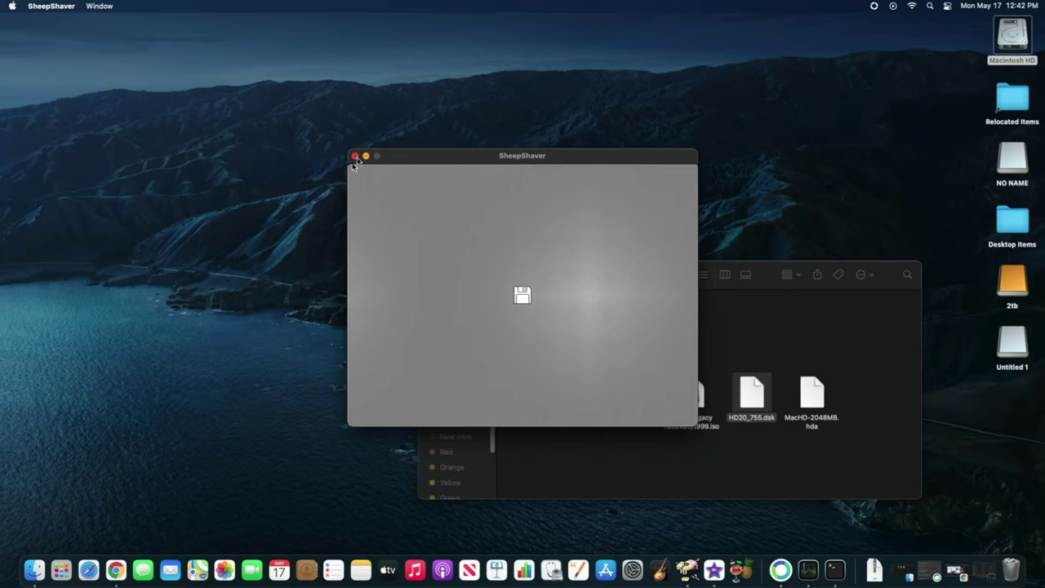
Force quit the unresponsive SheepShaver process from Activity Monitor, and return to the BlueSCSI folder in Finder.
{"action": "left_click", "coordinate": [811, 575]}
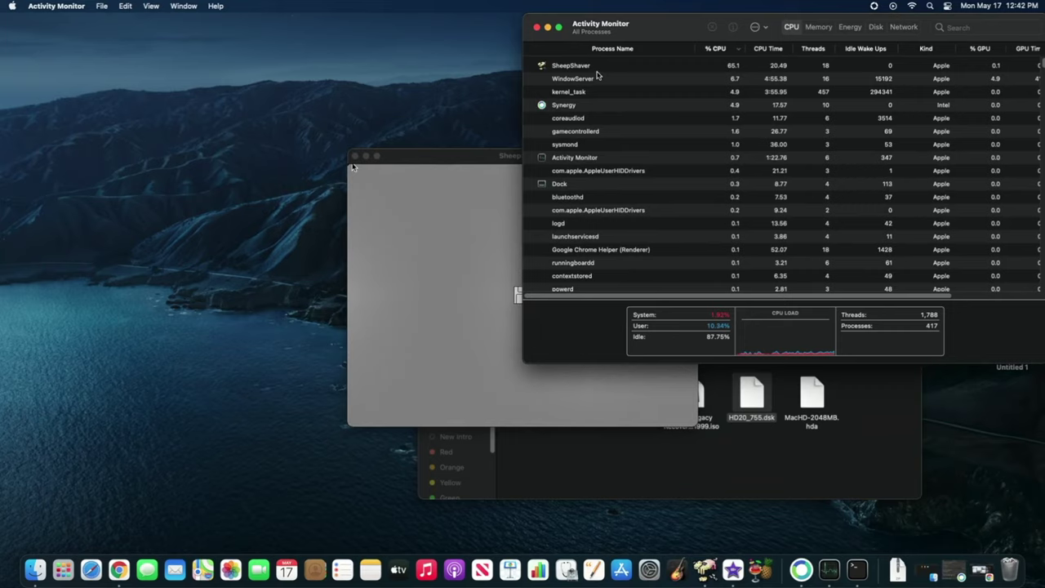
{"action": "left_click", "coordinate": [597, 72]}
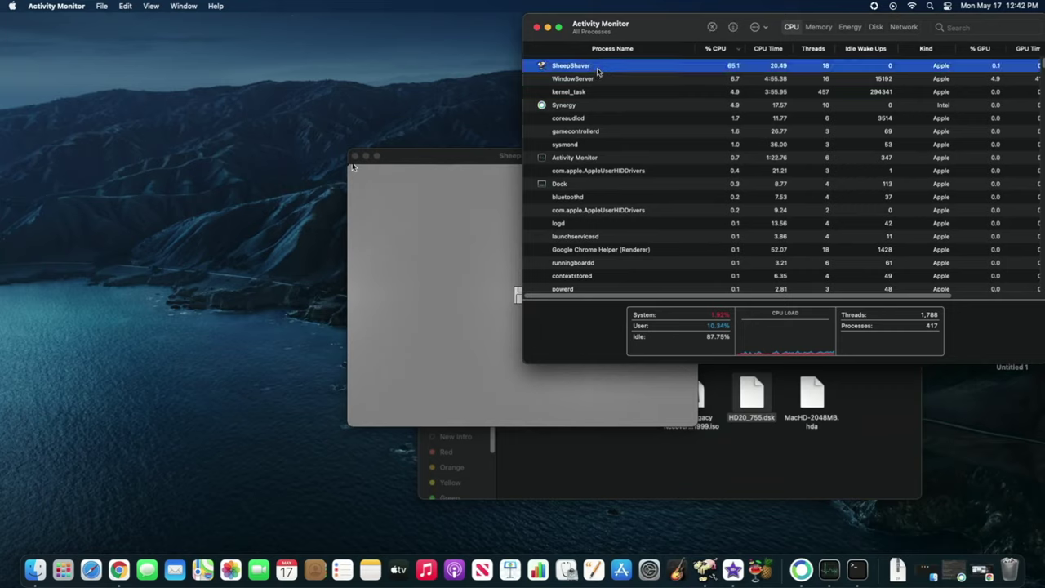
{"action": "left_click", "coordinate": [712, 27]}
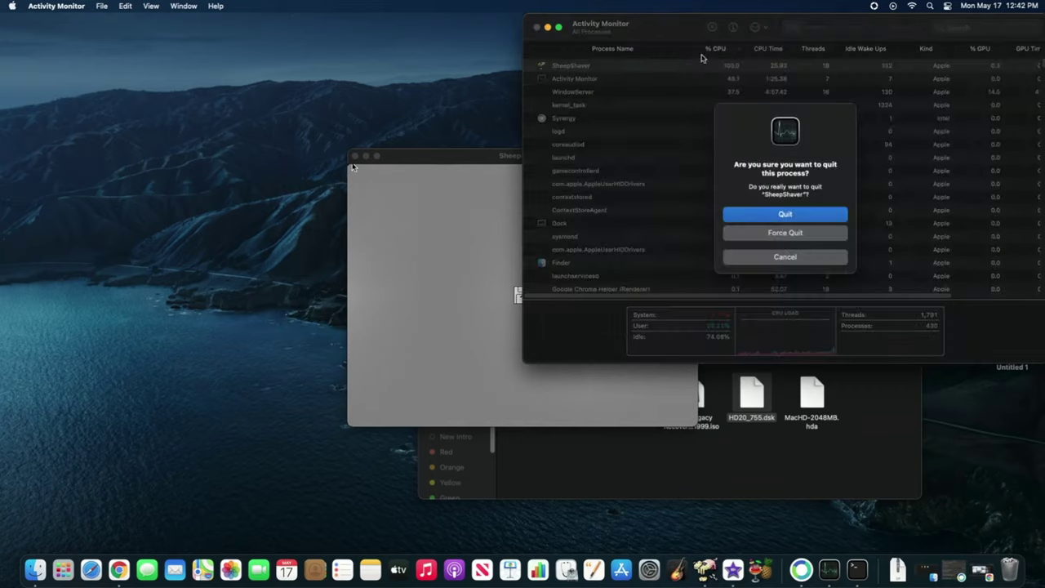
{"action": "left_click", "coordinate": [777, 235]}
{"action": "left_click", "coordinate": [649, 413]}
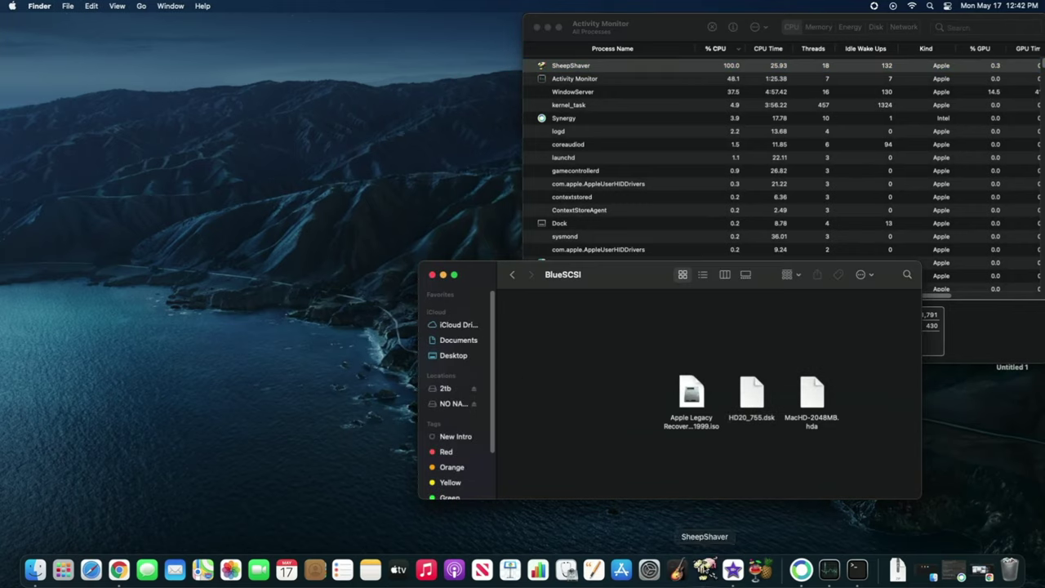
Relaunch SheepShaver, move its window clear of the file window, and check the contents of the Unix volume.
{"action": "left_click", "coordinate": [705, 564]}
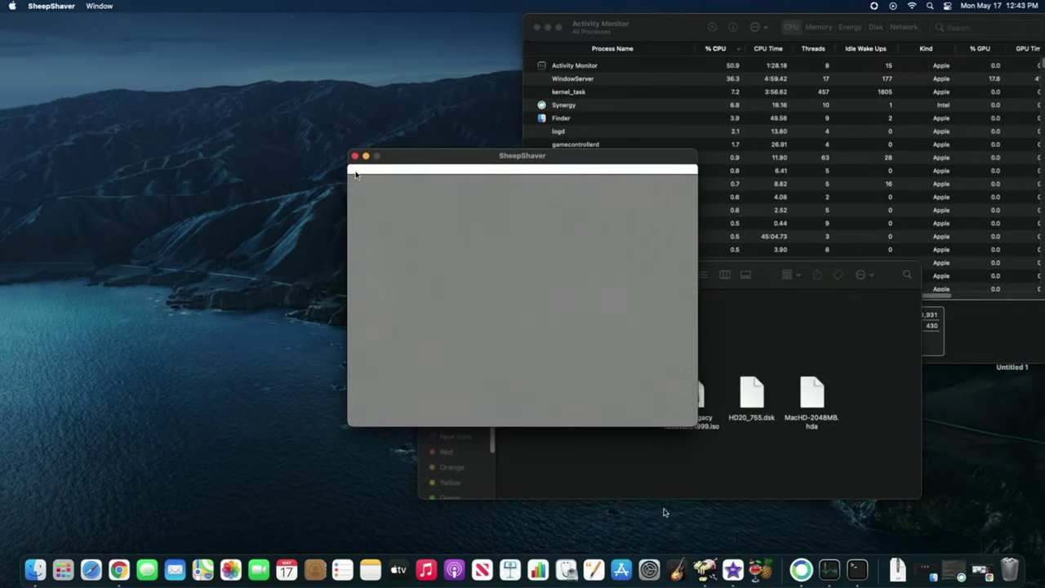
{"action": "left_click_drag", "start_coordinate": [461, 158], "coordinate": [383, 147]}
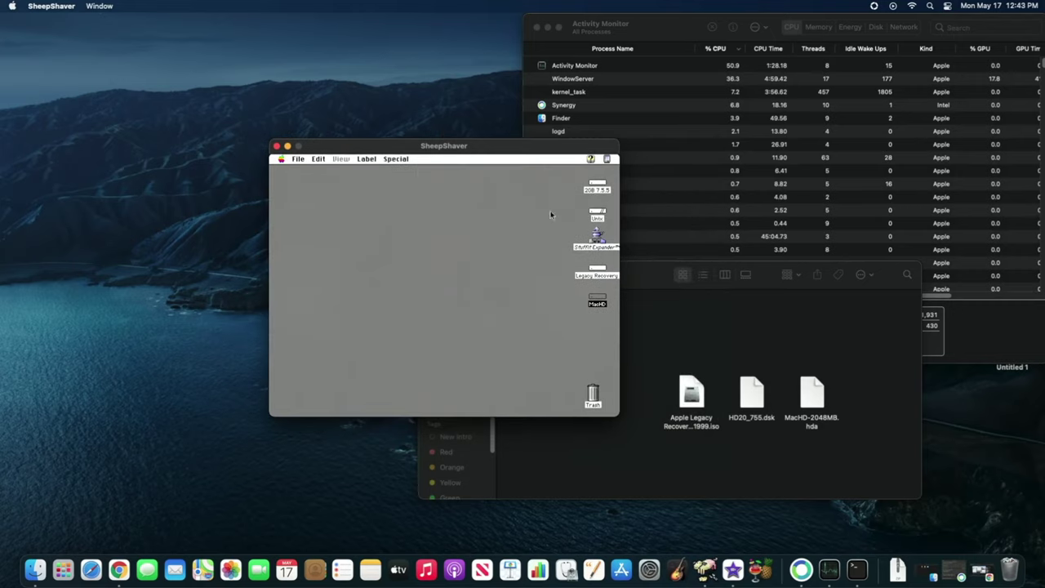
{"action": "double_click", "coordinate": [597, 214]}
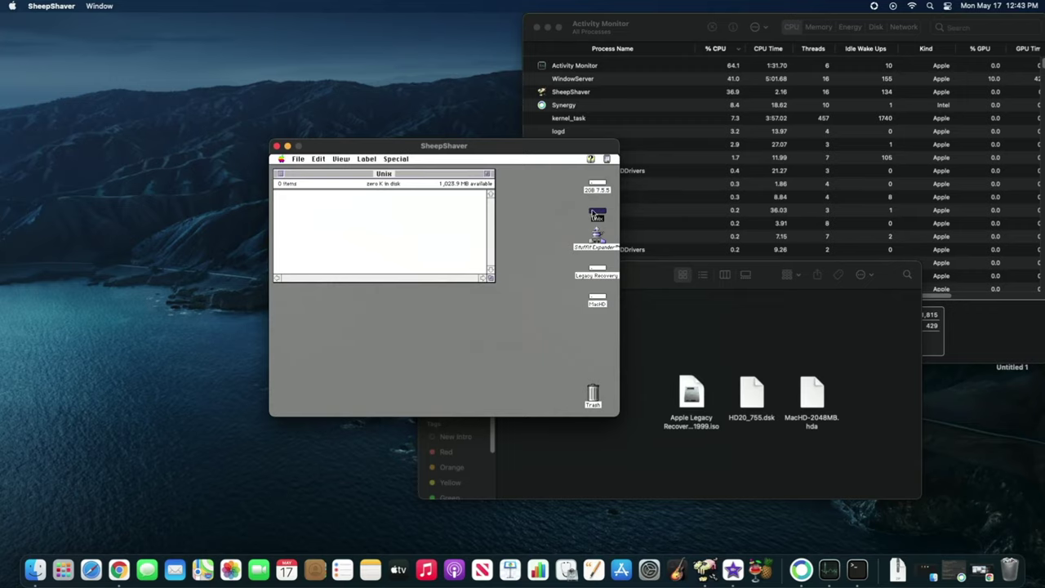
{"action": "left_click", "coordinate": [280, 174]}
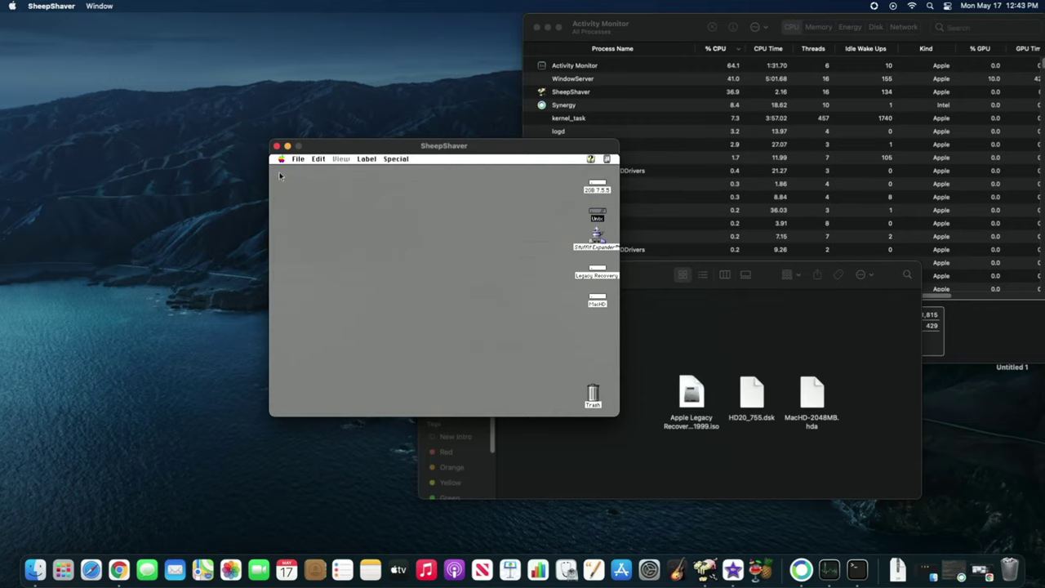
Open the MacHD volume and move all of its files and folders to the Trash.
{"action": "double_click", "coordinate": [594, 300]}
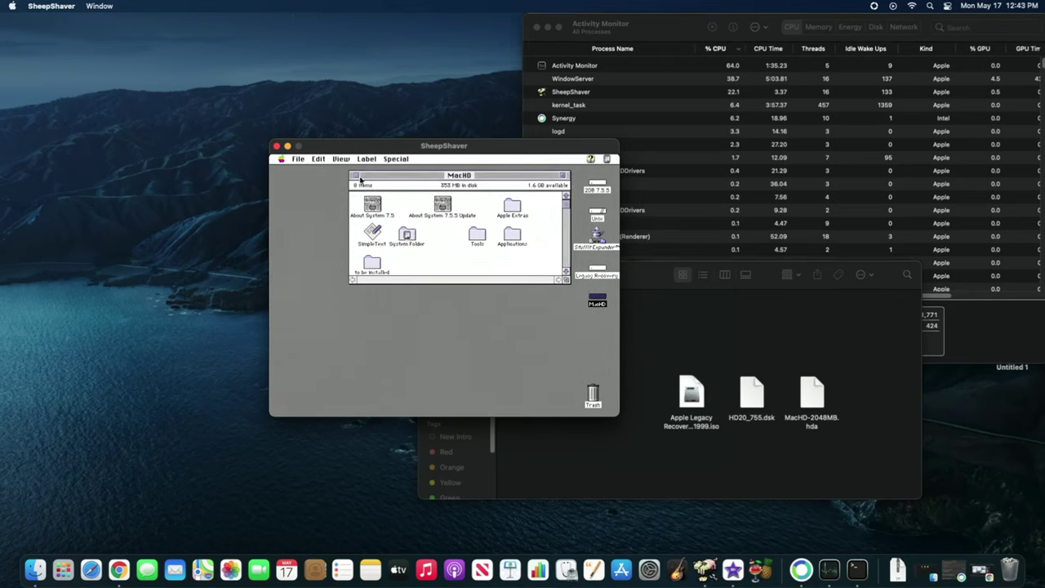
{"action": "key", "text": "t"}
{"action": "key", "text": "o"}
{"action": "key", "text": "o"}
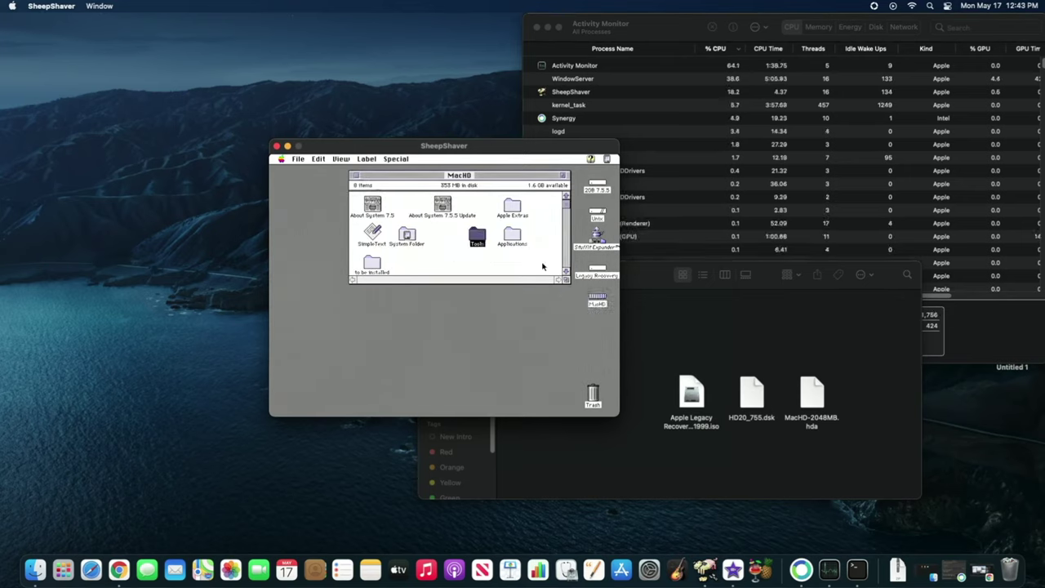
{"action": "left_click", "coordinate": [567, 274]}
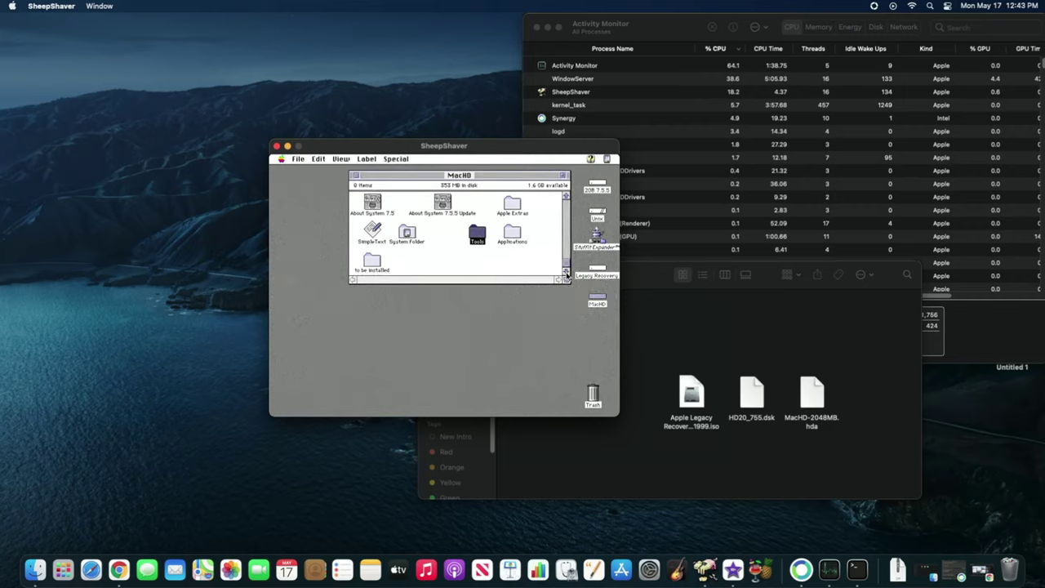
{"action": "left_click_drag", "start_coordinate": [541, 270], "coordinate": [601, 393]}
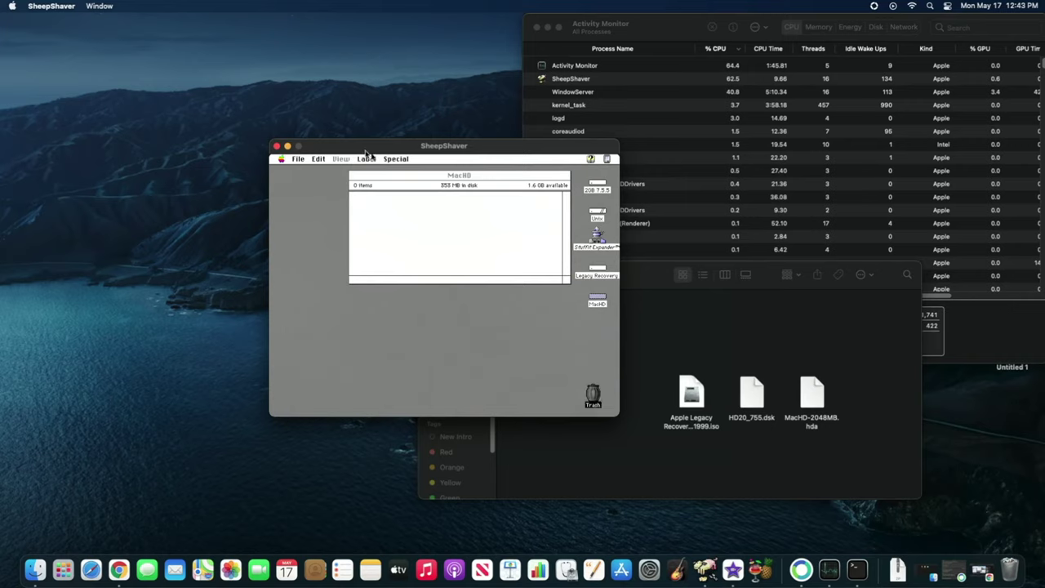
Empty the Trash, confirming the permanent removal of the discarded MacHD items.
{"action": "left_click", "coordinate": [393, 160]}
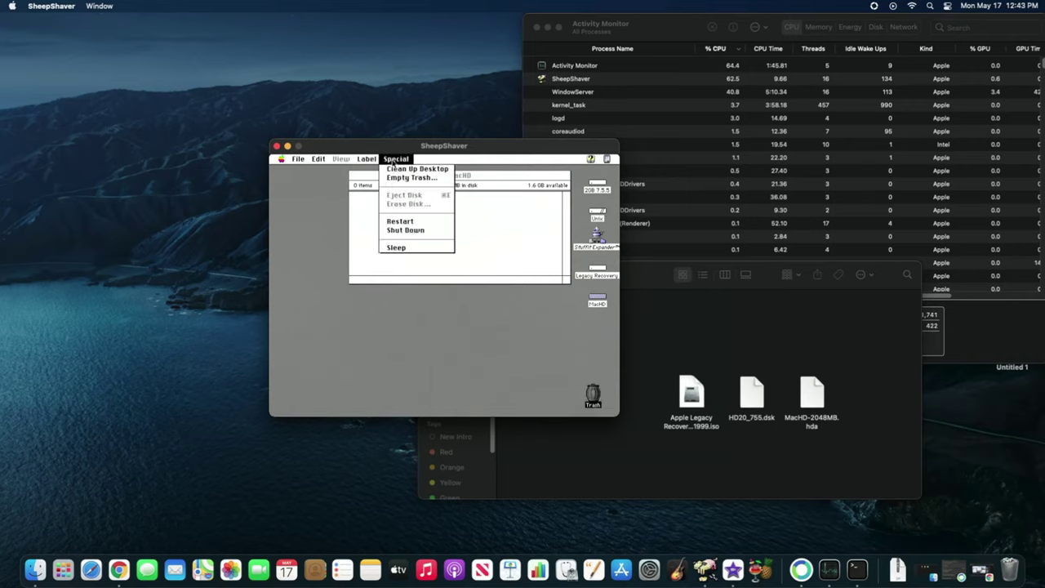
{"action": "left_click", "coordinate": [395, 179]}
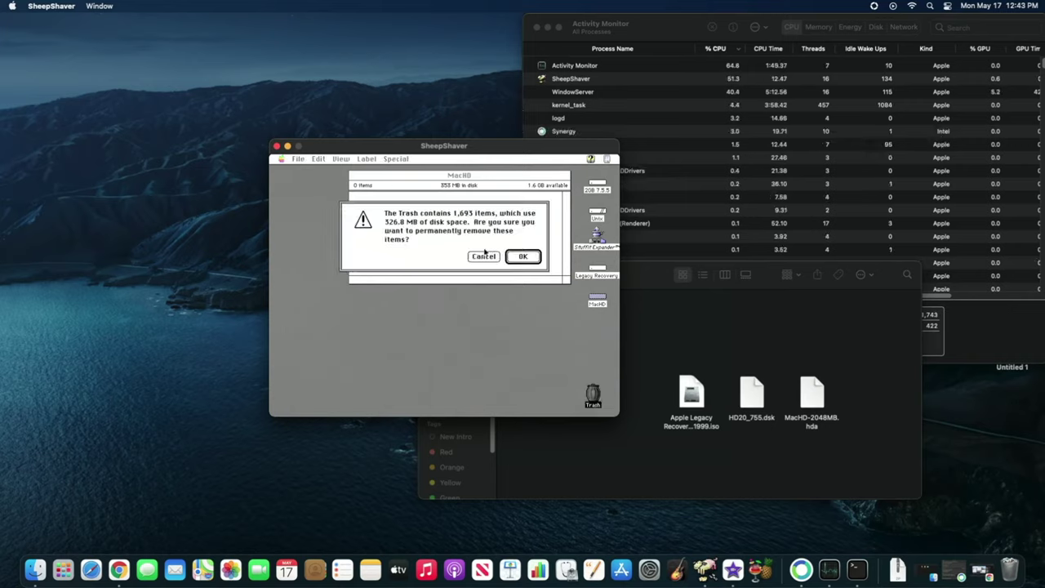
{"action": "left_click", "coordinate": [524, 257]}
{"action": "left_click", "coordinate": [524, 254]}
{"action": "left_click", "coordinate": [517, 251]}
{"action": "left_click", "coordinate": [517, 251]}
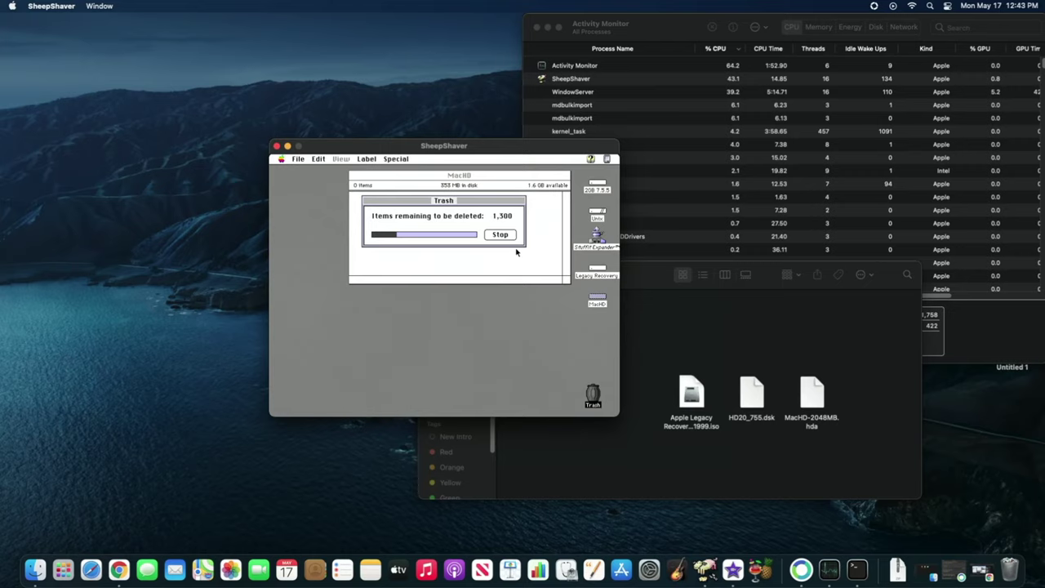
{"action": "left_click", "coordinate": [517, 250]}
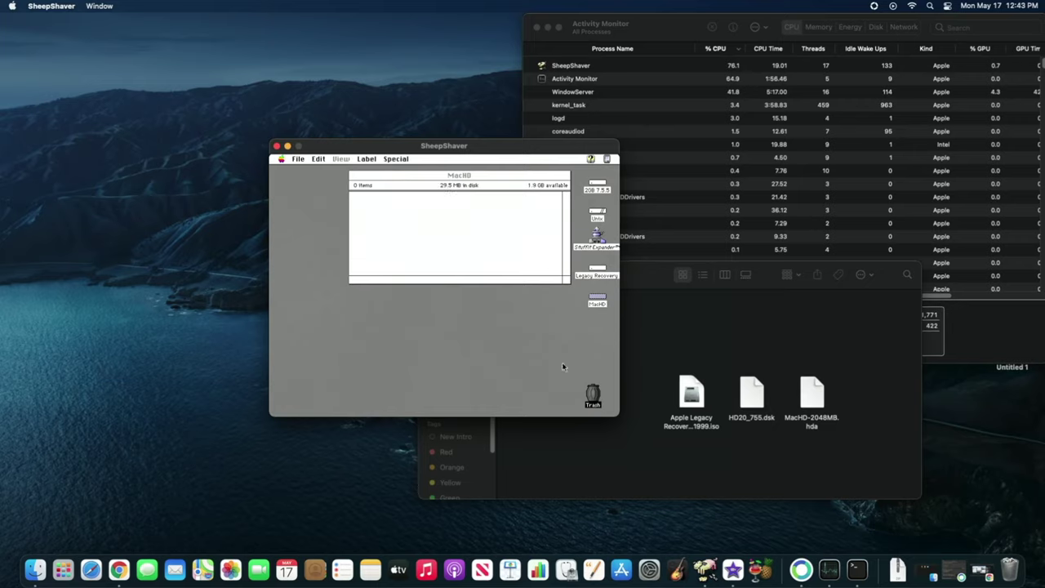
Inspect the Trash in an enlarged window, and empty it again to permanently remove the remaining Applications folder.
{"action": "double_click", "coordinate": [592, 393]}
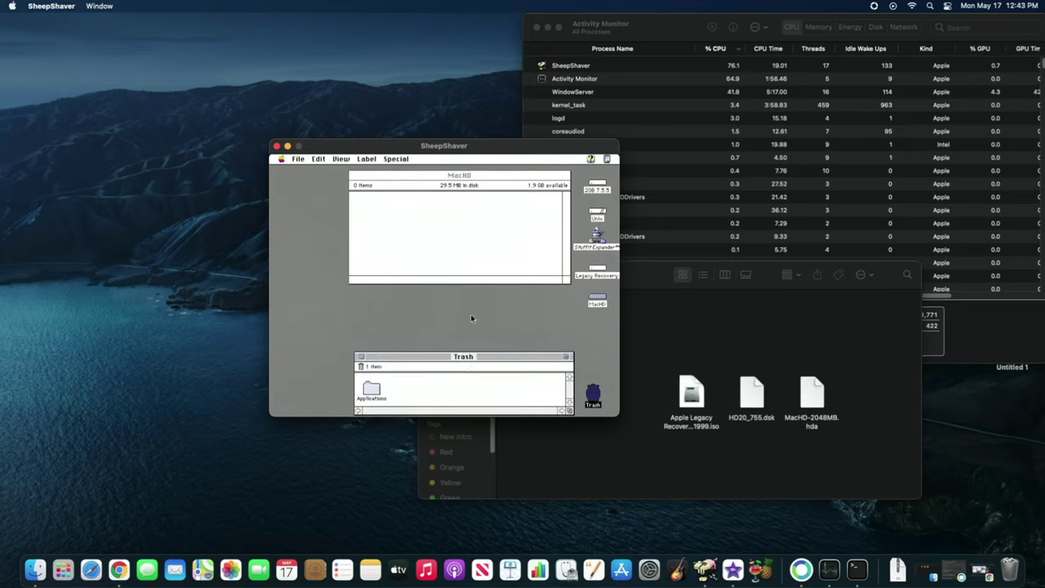
{"action": "left_click_drag", "start_coordinate": [465, 360], "coordinate": [438, 257]}
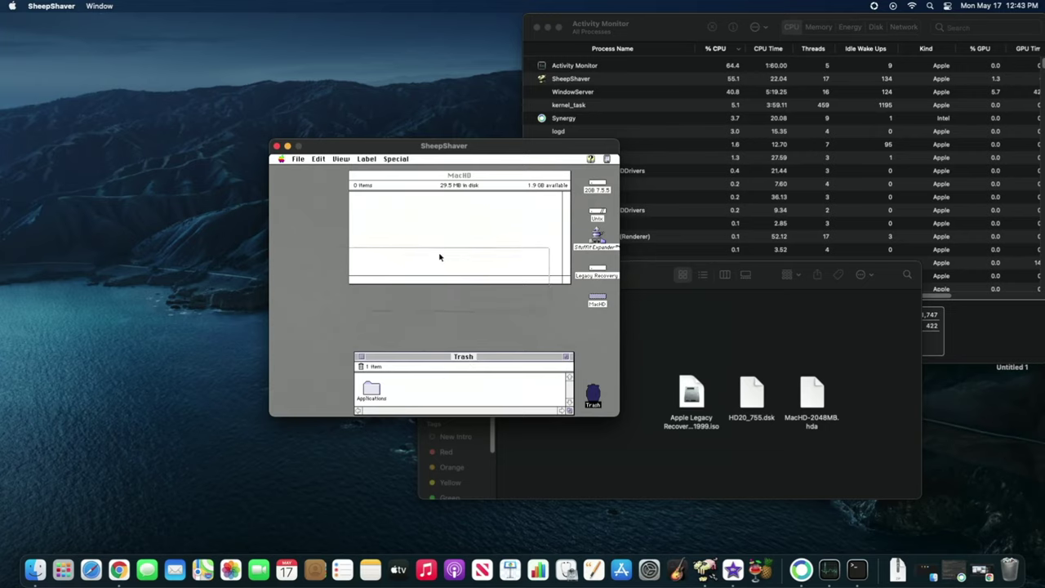
{"action": "left_click_drag", "start_coordinate": [543, 307], "coordinate": [537, 362]}
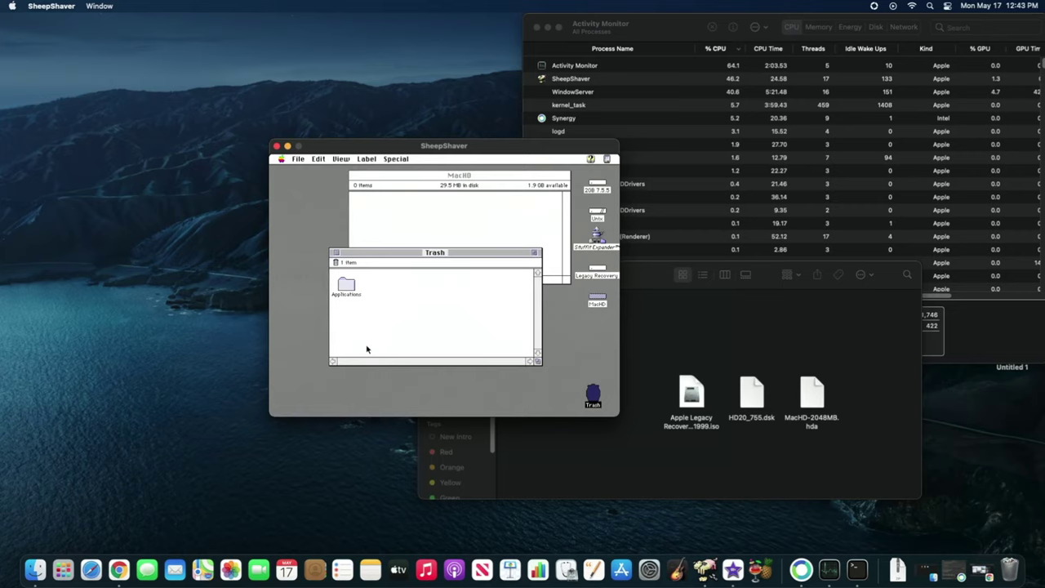
{"action": "left_click", "coordinate": [346, 285]}
{"action": "left_click_drag", "start_coordinate": [396, 158], "coordinate": [409, 178]}
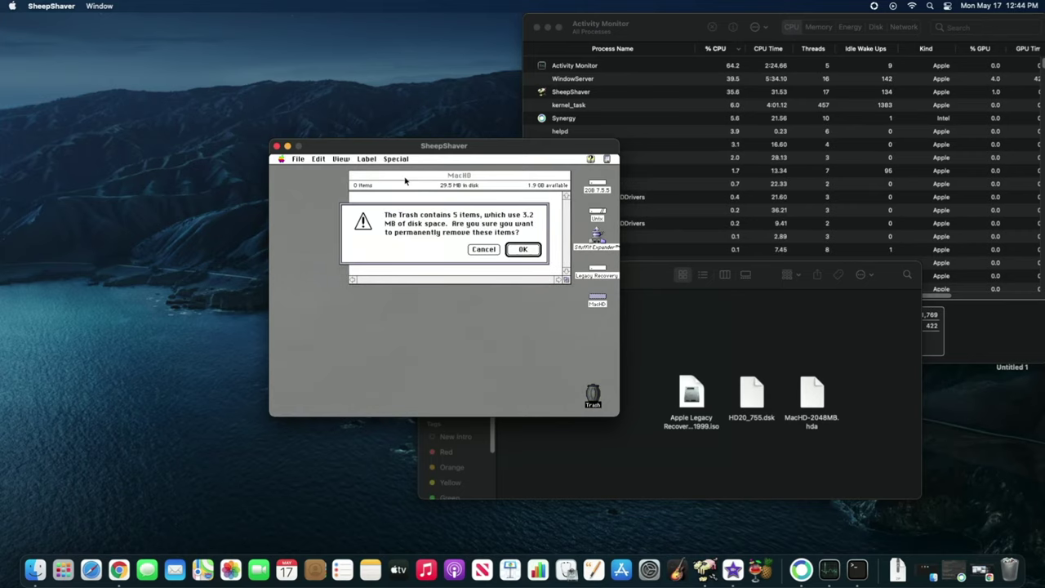
{"action": "left_click", "coordinate": [524, 249]}
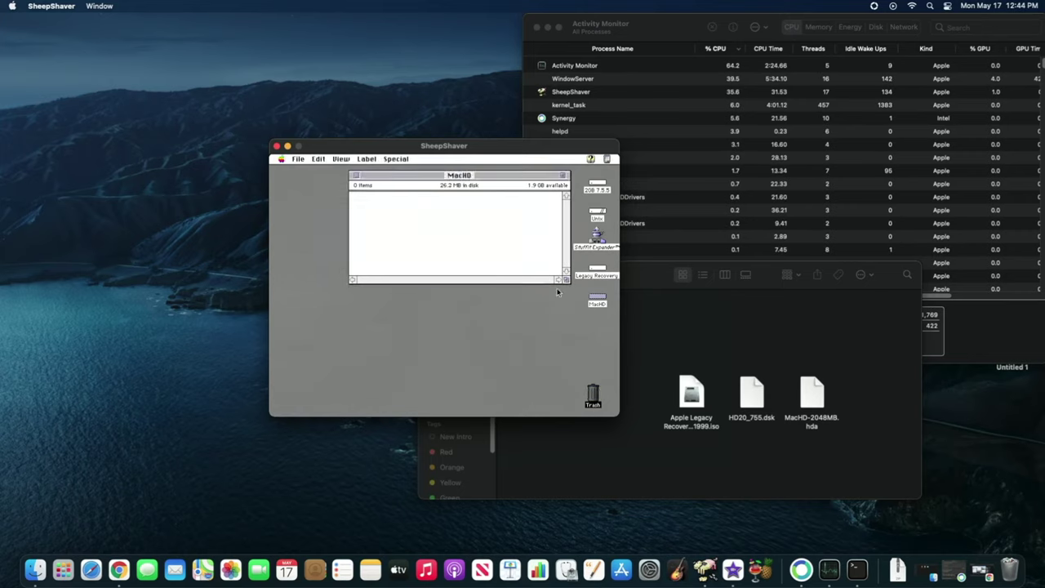
{"action": "double_click", "coordinate": [602, 276]}
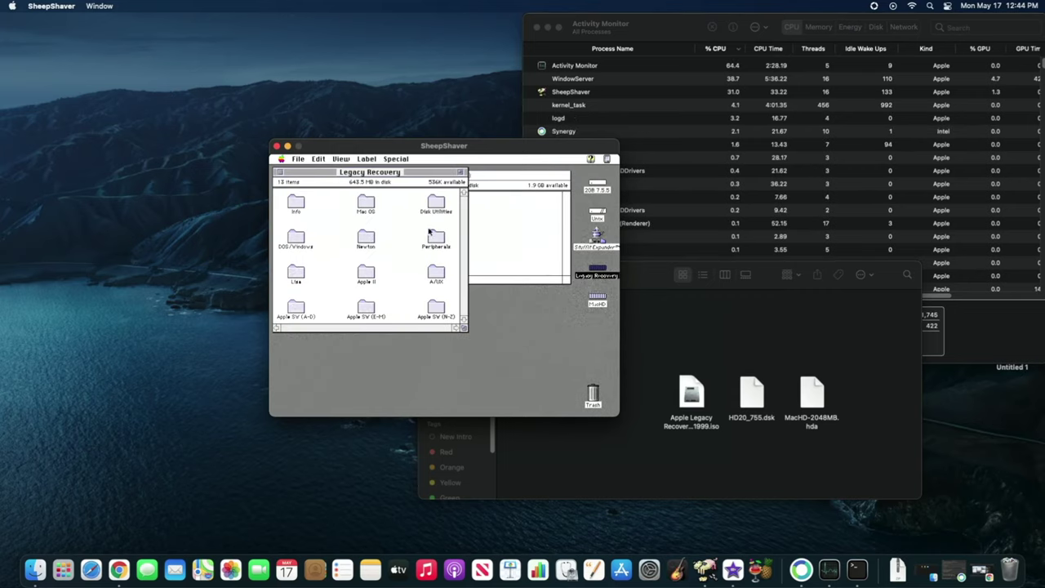
{"action": "double_click", "coordinate": [374, 206]}
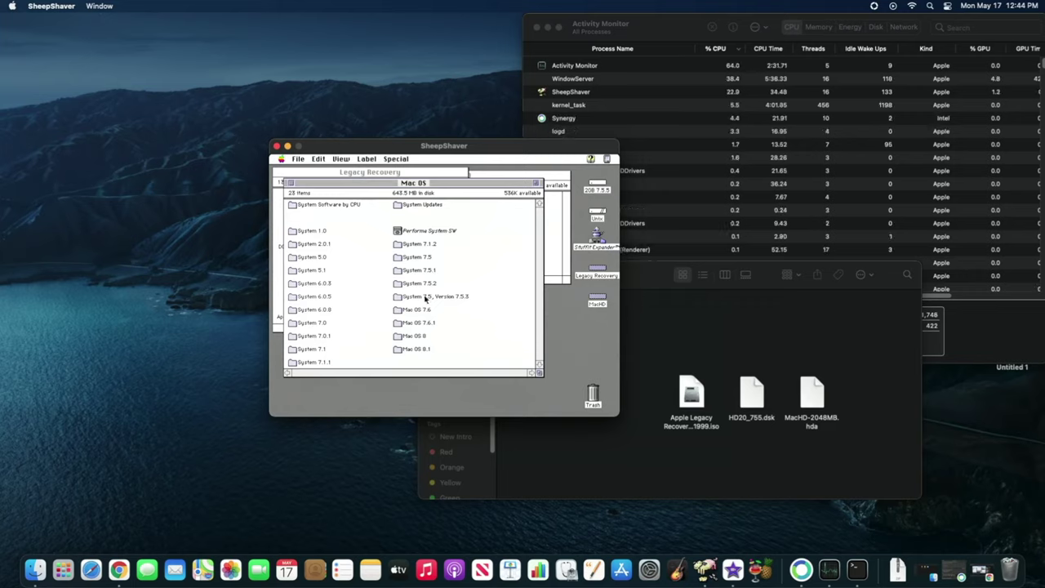
{"action": "double_click", "coordinate": [426, 296]}
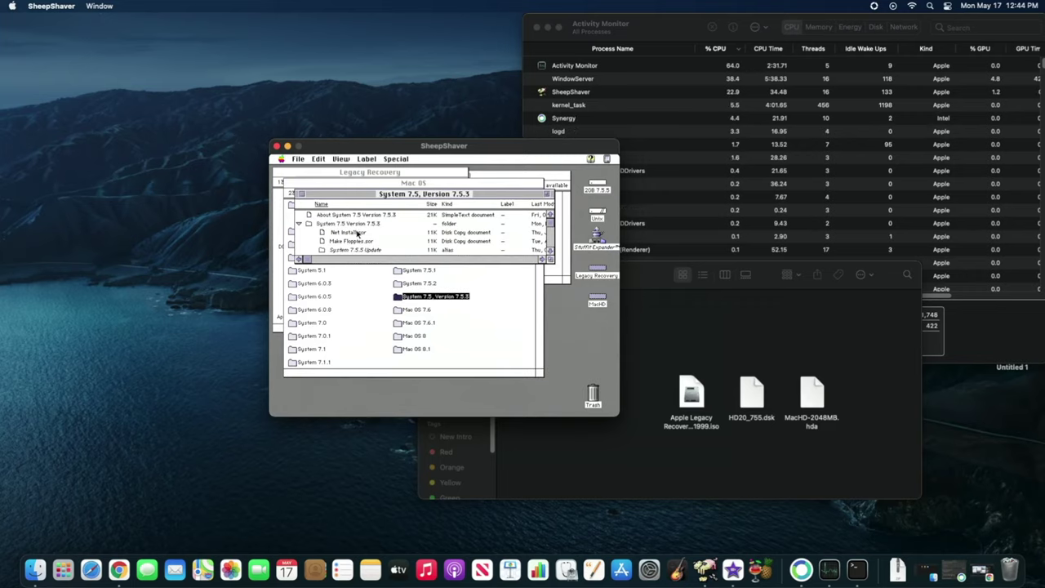
{"action": "double_click", "coordinate": [355, 233]}
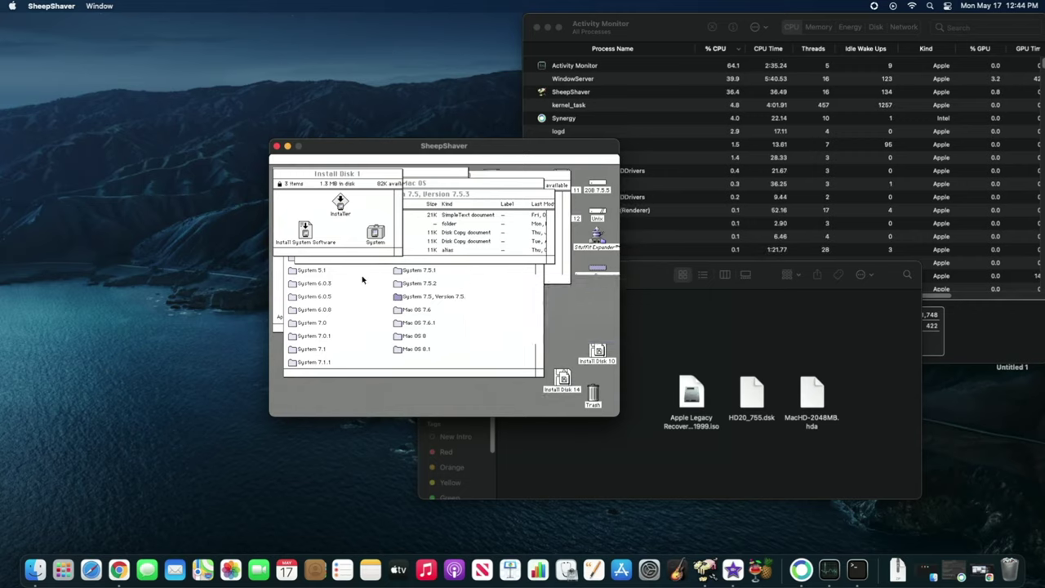
Install System 7.5 Version 7.5.3 on MacHD with Easy Install, and quit the installer.
{"action": "left_click", "coordinate": [509, 355]}
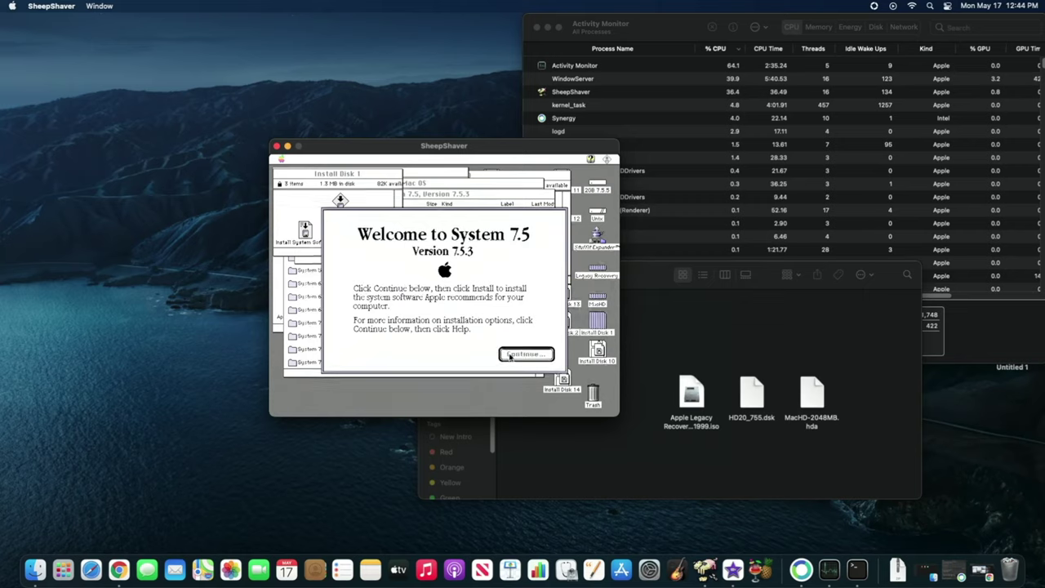
{"action": "left_click", "coordinate": [438, 347]}
{"action": "left_click", "coordinate": [439, 348]}
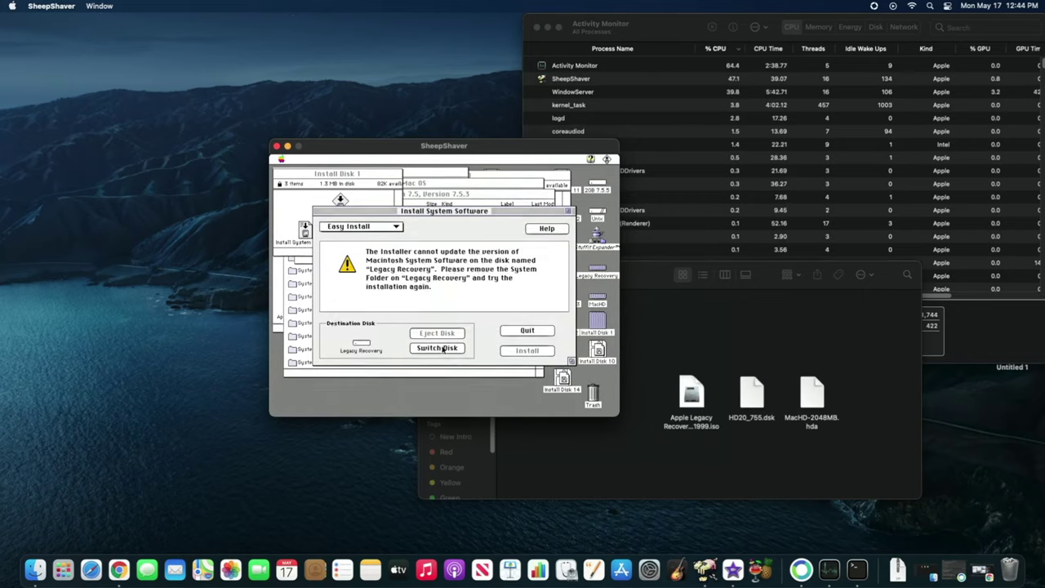
{"action": "left_click", "coordinate": [510, 355]}
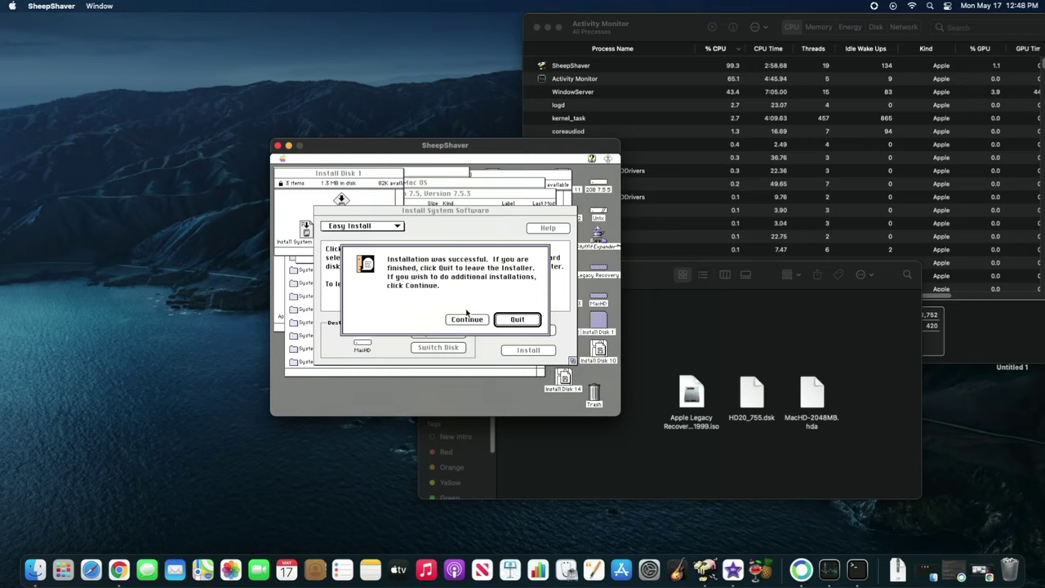
{"action": "left_click", "coordinate": [515, 320]}
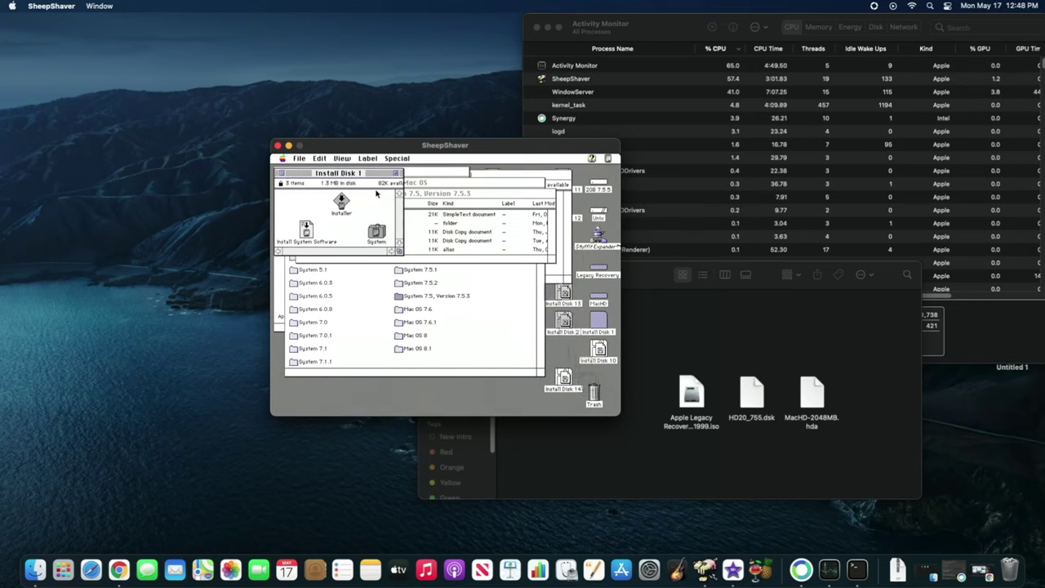
Shut down the emulated Mac and launch SheepShaver again.
{"action": "left_click", "coordinate": [397, 158]}
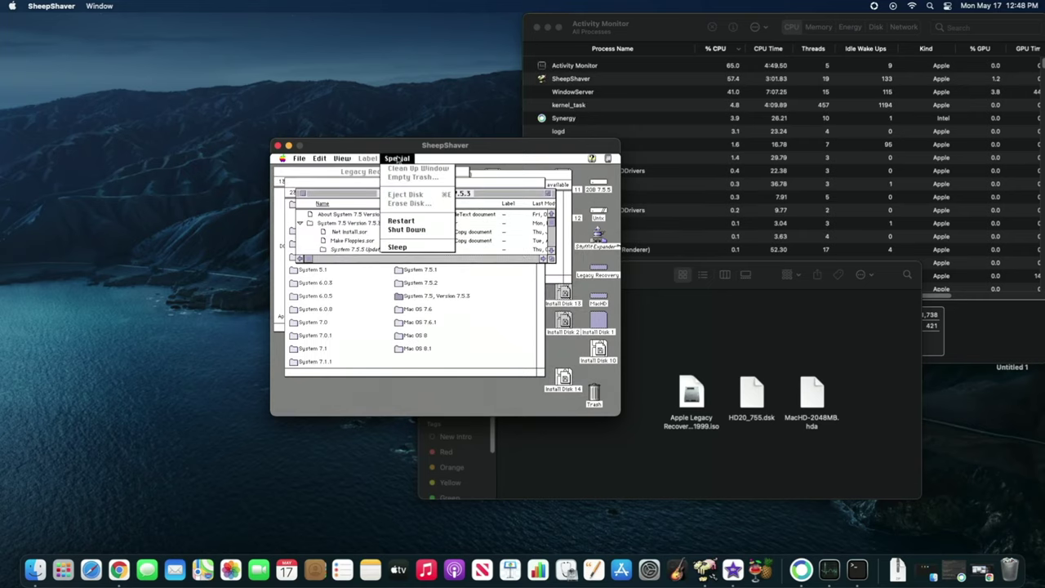
{"action": "left_click", "coordinate": [401, 232]}
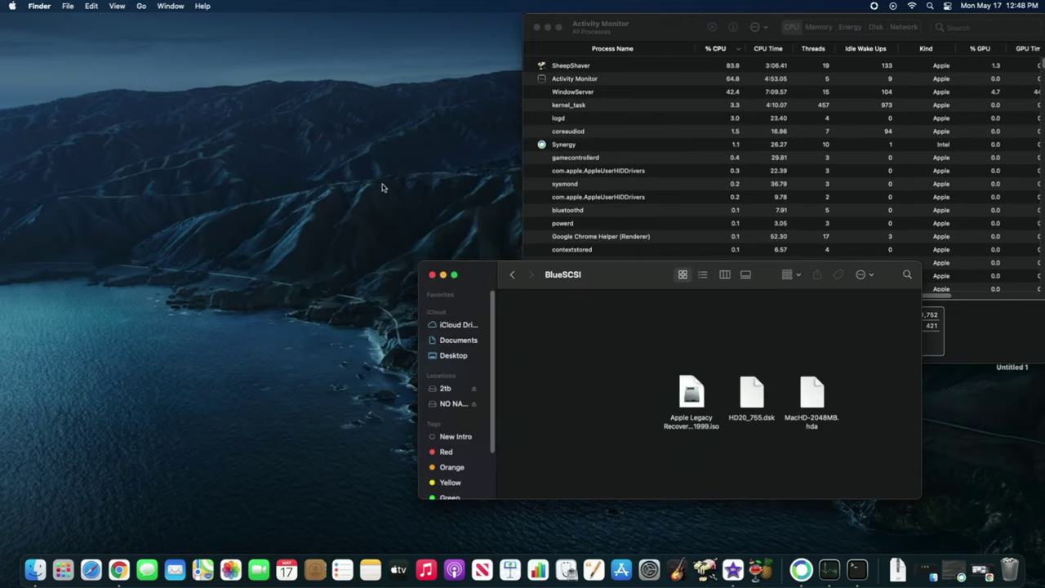
{"action": "left_click", "coordinate": [707, 570]}
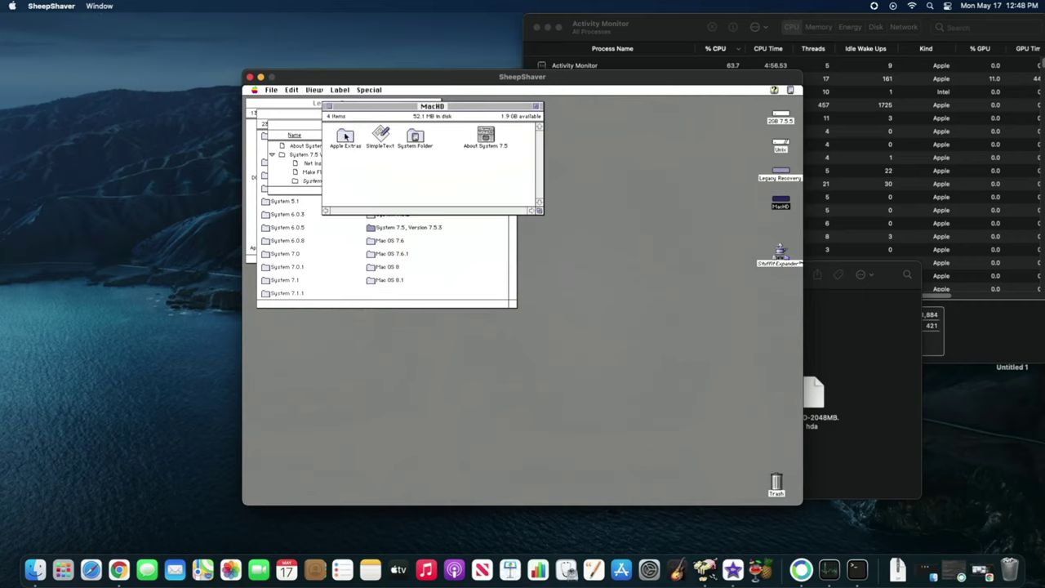
Move the MacHD window aside, and open the System 7.5.5 Update folder inside Mac OS's System Updates folder.
{"action": "left_click_drag", "start_coordinate": [338, 111], "coordinate": [439, 212]}
{"action": "left_click", "coordinate": [333, 237]}
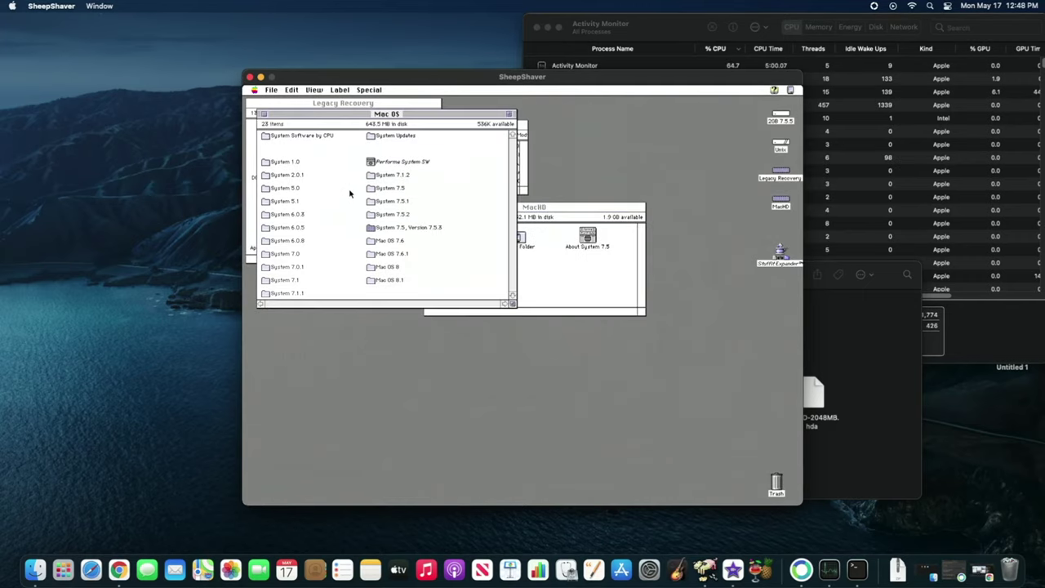
{"action": "left_click", "coordinate": [388, 137]}
{"action": "double_click", "coordinate": [387, 139]}
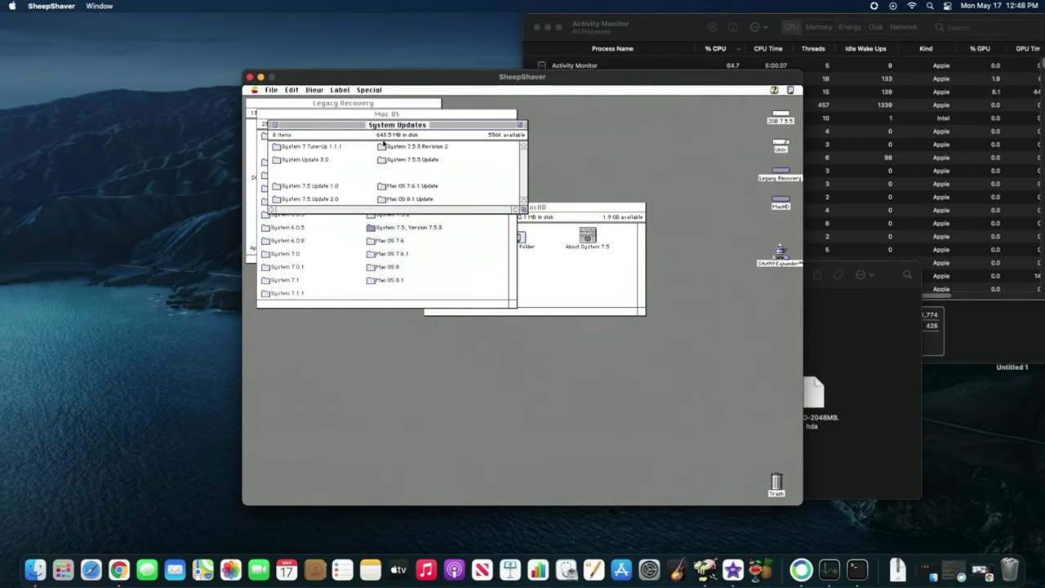
{"action": "left_click", "coordinate": [398, 160]}
{"action": "double_click", "coordinate": [399, 160]}
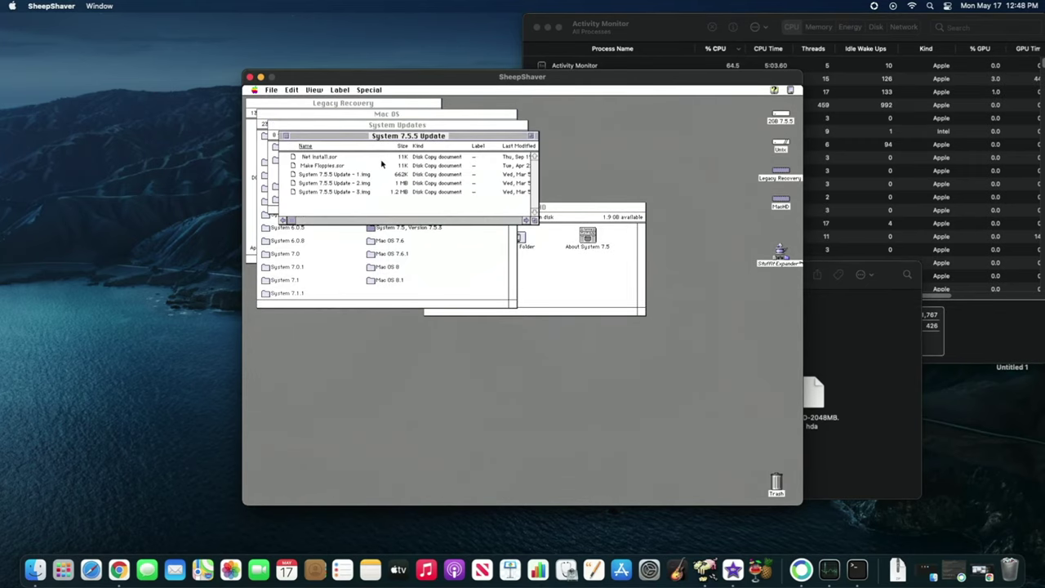
Run Net Install.scr from the System 7.5.5 Update folder.
{"action": "double_click", "coordinate": [313, 157]}
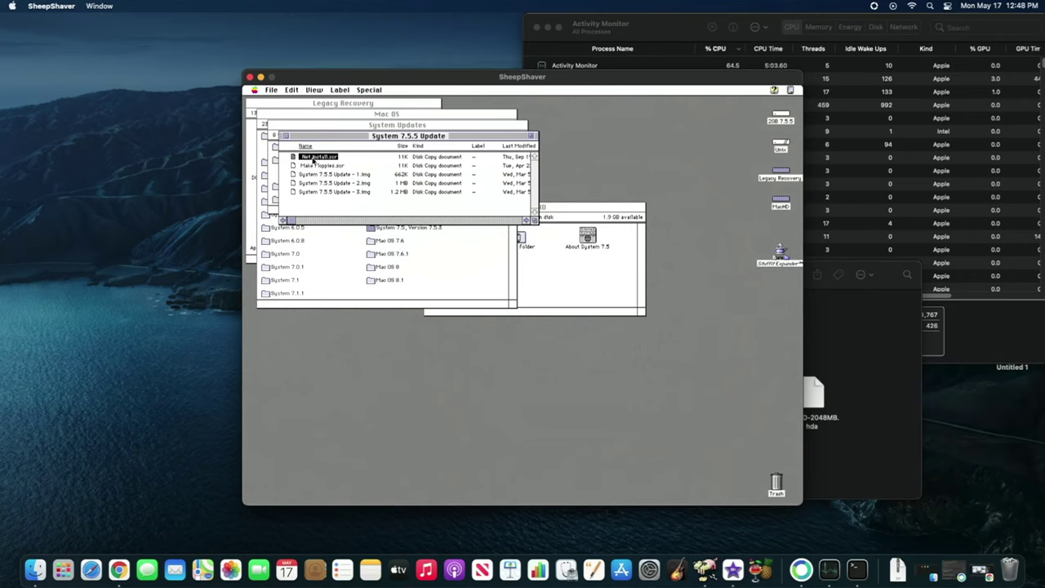
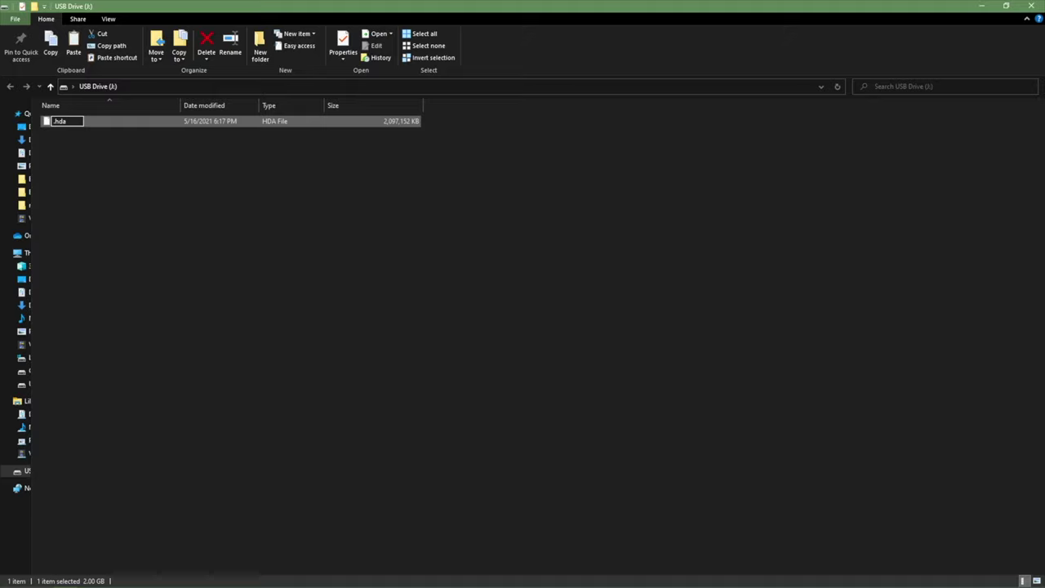
Rename the hard disk image on the USB drive as HD00_512 MacHD.hda.
{"action": "key", "text": "Return"}
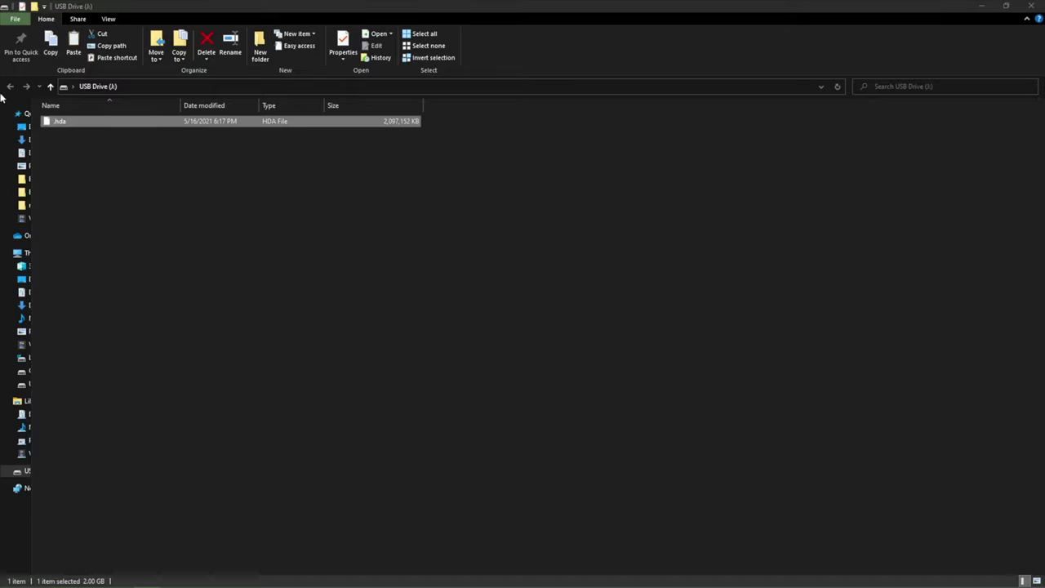
{"action": "left_click", "coordinate": [52, 124]}
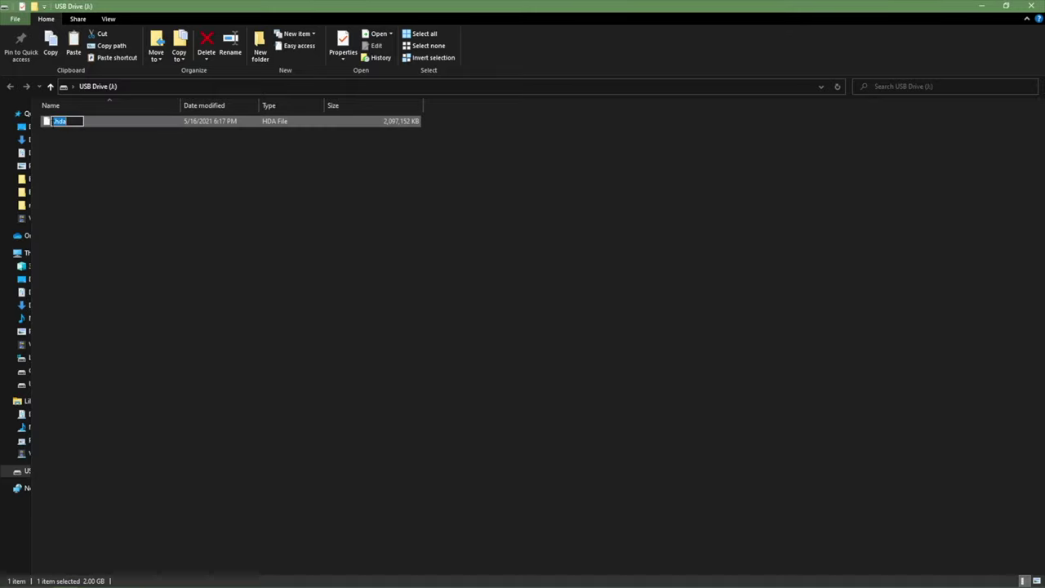
{"action": "type", "text": "HD"}
{"action": "type", "text": "00"}
{"action": "type", "text": "_"}
{"action": "type", "text": "S"}
{"action": "type", "text": "12"}
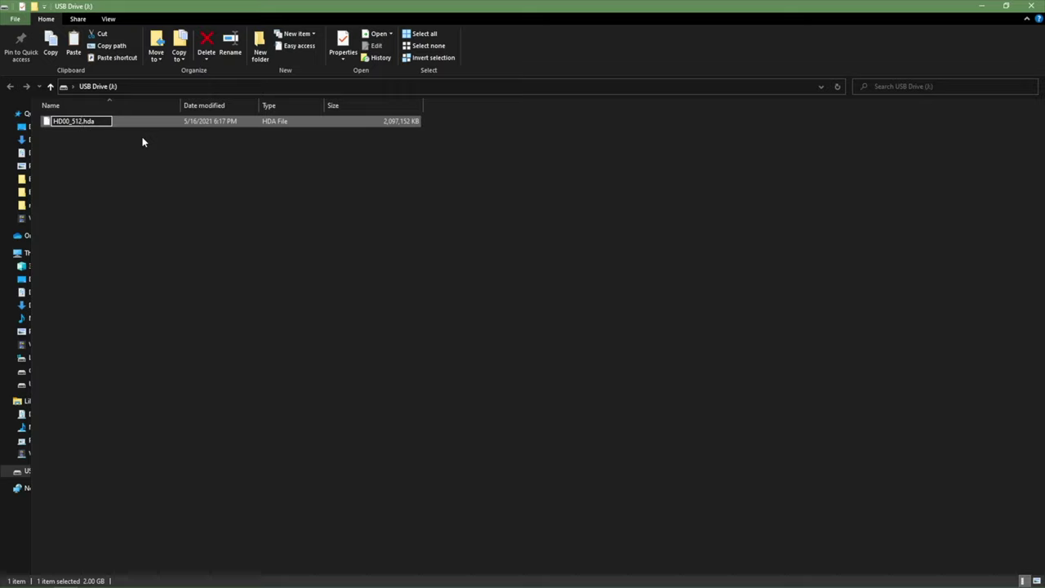
{"action": "type", "text": " MacHd"}
{"action": "key", "text": "BackSpace"}
{"action": "type", "text": "D"}
{"action": "left_click", "coordinate": [150, 150]}
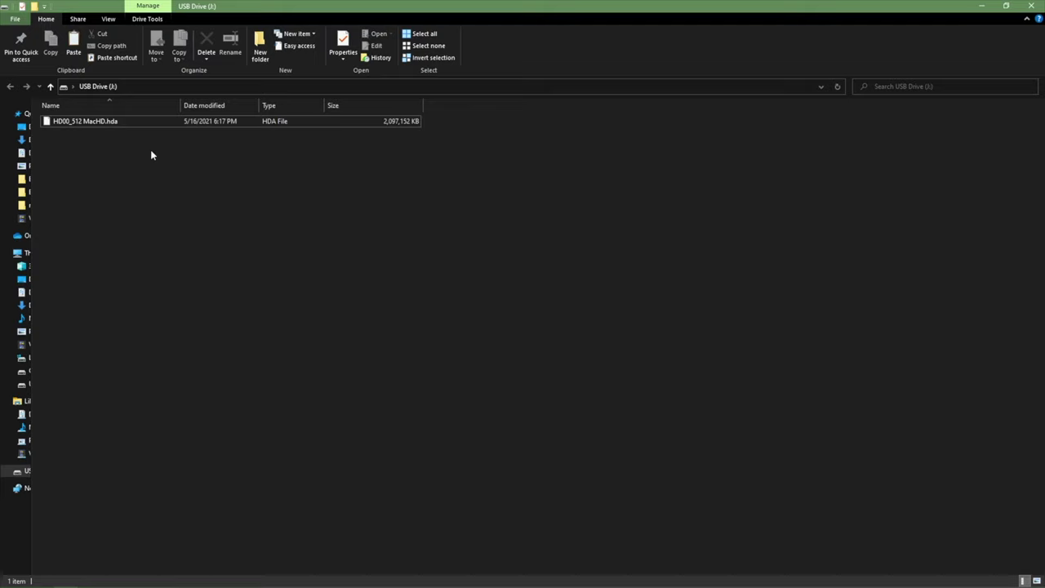
{"action": "left_click", "coordinate": [66, 123]}
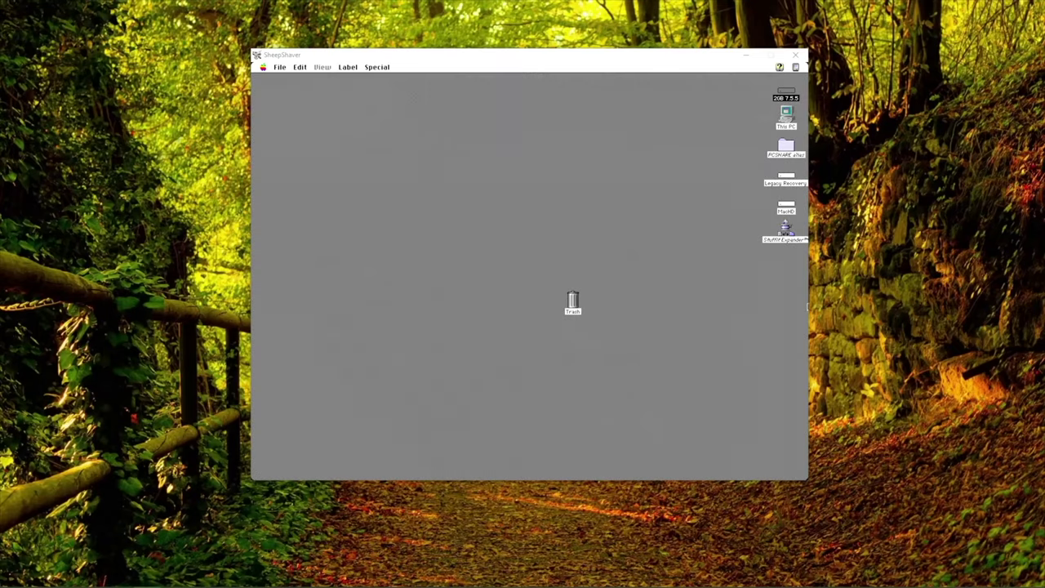
In SheepShaver, open the Applications folder on MacHD and close the MacHD window.
{"action": "left_click", "coordinate": [776, 213]}
{"action": "double_click", "coordinate": [780, 208]}
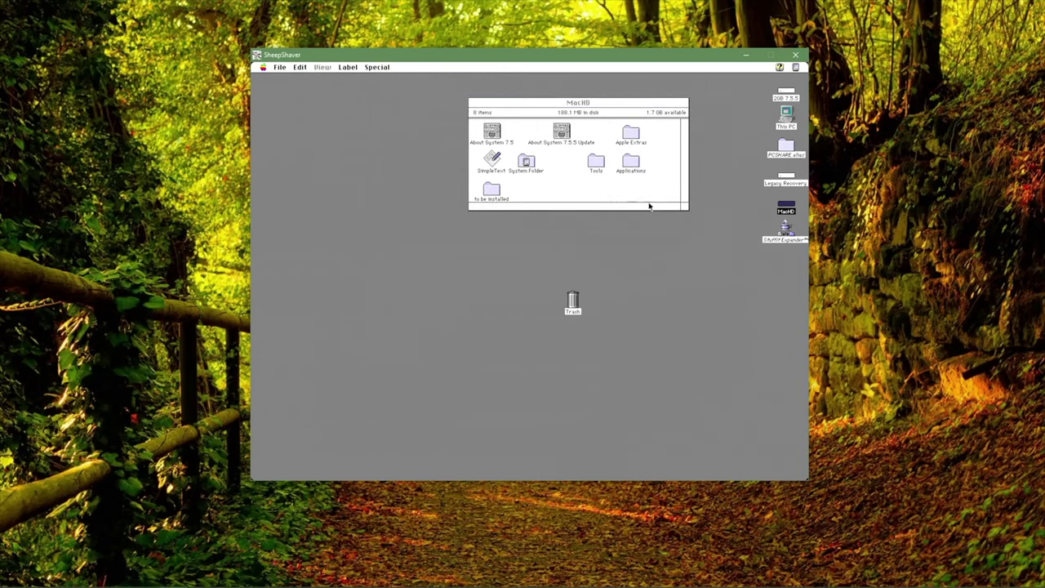
{"action": "left_click_drag", "start_coordinate": [514, 103], "coordinate": [376, 83]}
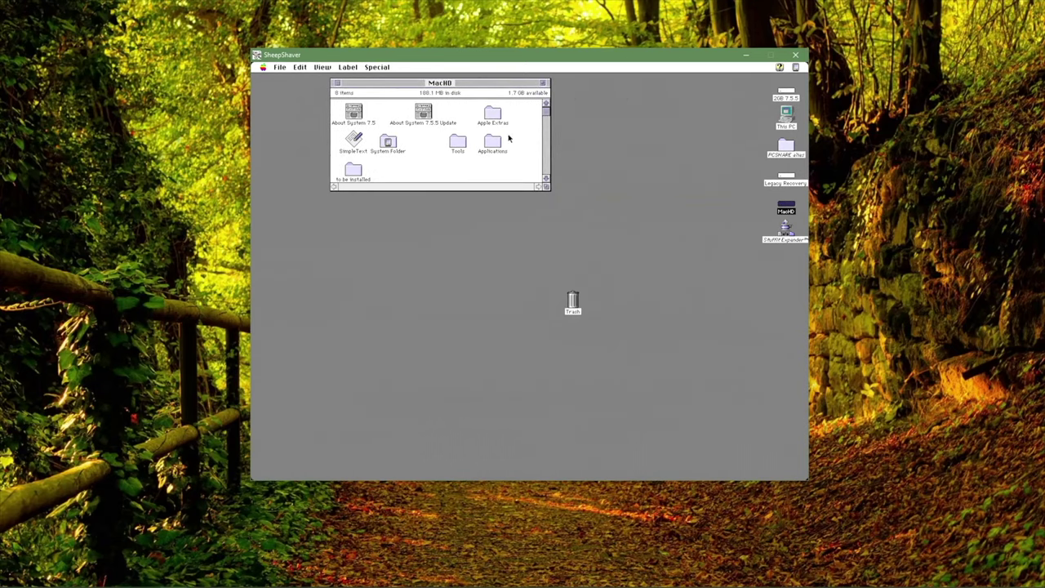
{"action": "double_click", "coordinate": [504, 147]}
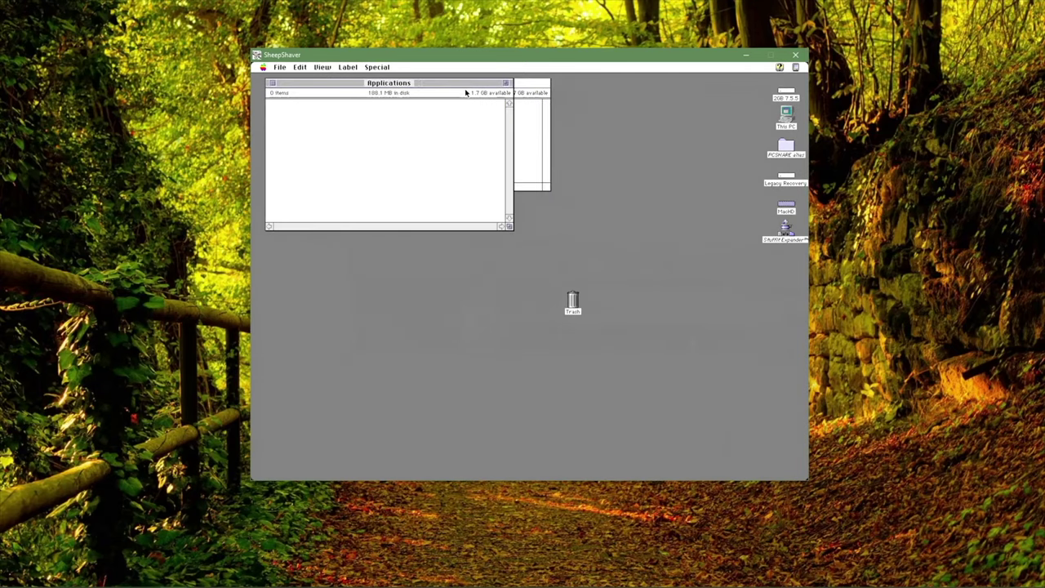
{"action": "left_click", "coordinate": [529, 111]}
{"action": "left_click", "coordinate": [337, 83]}
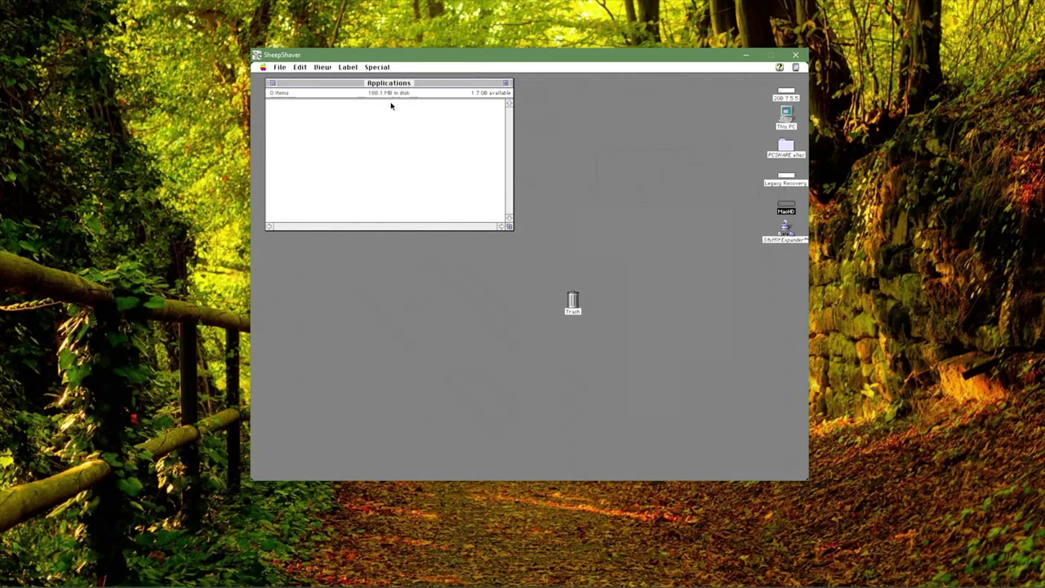
Open the Games folder in PCSHARE, and arrange the windows so the Applications folder stays accessible.
{"action": "double_click", "coordinate": [787, 144]}
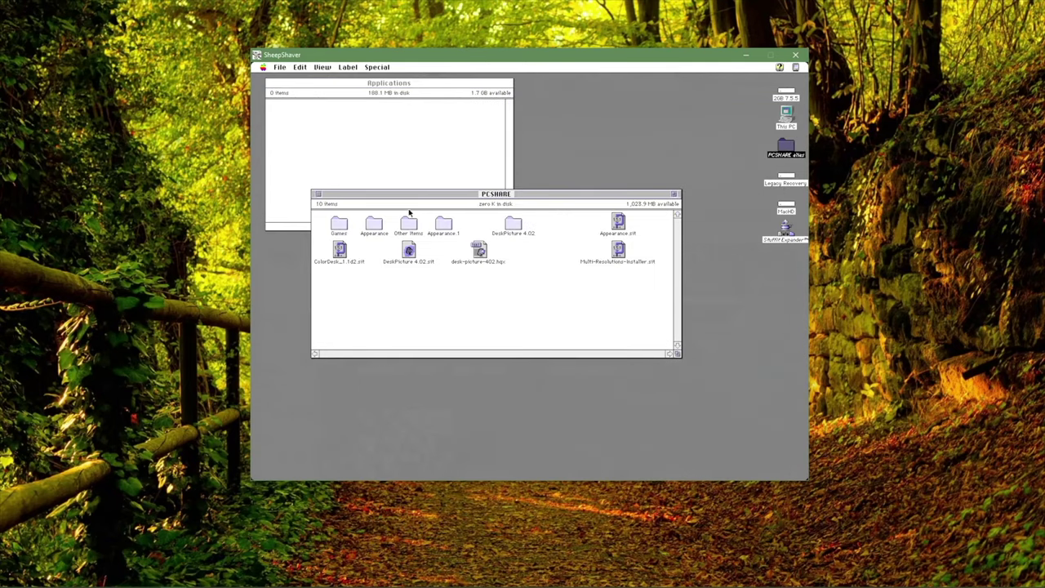
{"action": "left_click_drag", "start_coordinate": [418, 195], "coordinate": [468, 248]}
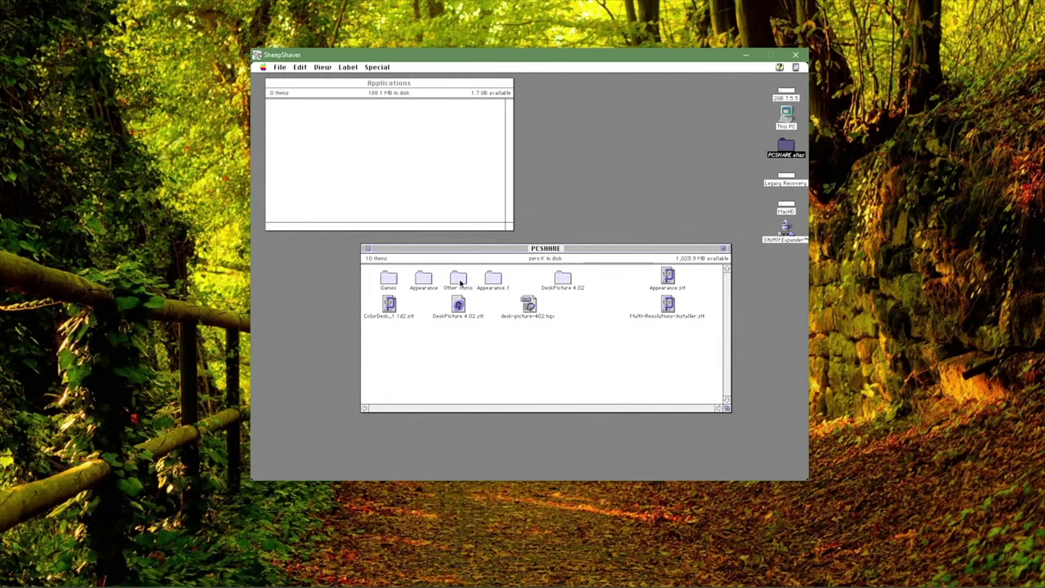
{"action": "double_click", "coordinate": [389, 280]}
{"action": "left_click_drag", "start_coordinate": [443, 316], "coordinate": [550, 138]}
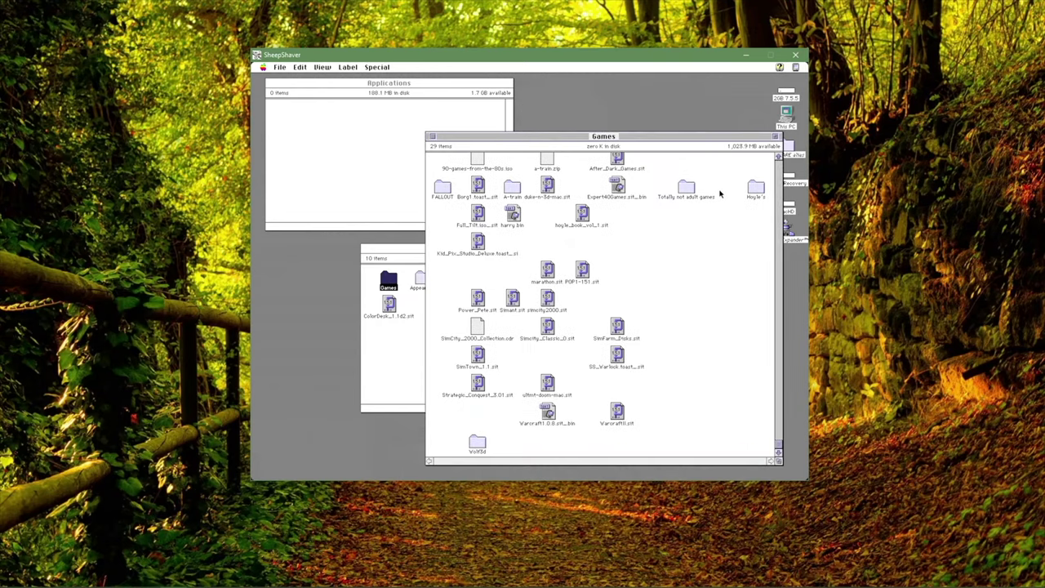
Check the contents of the Hoyle's folder, and copy that folder from Games into MacHD's Applications folder.
{"action": "double_click", "coordinate": [755, 188]}
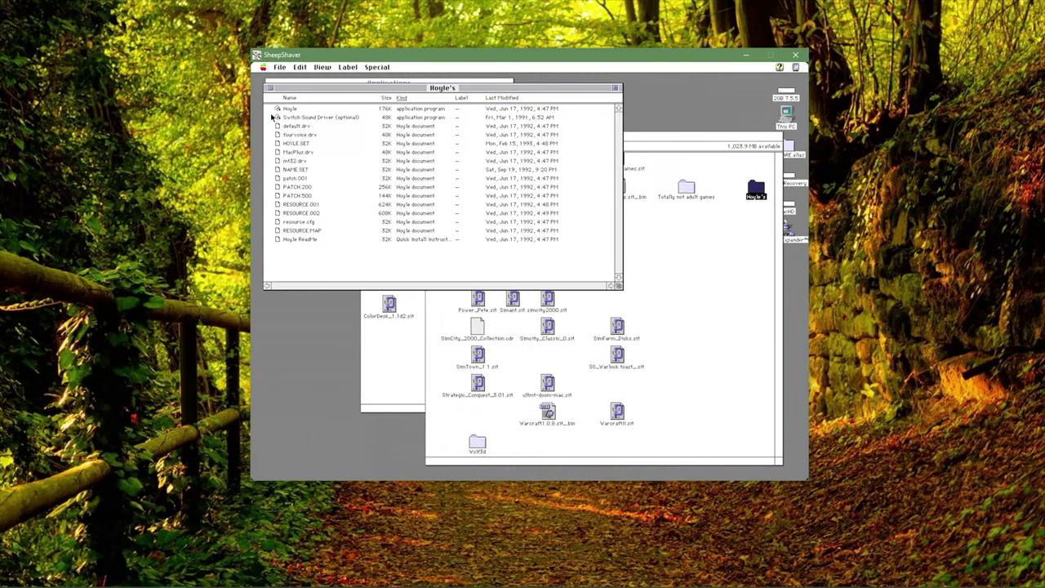
{"action": "left_click", "coordinate": [269, 88]}
{"action": "left_click_drag", "start_coordinate": [766, 201], "coordinate": [504, 175]}
{"action": "left_click", "coordinate": [756, 188]}
{"action": "left_click_drag", "start_coordinate": [774, 183], "coordinate": [292, 123]}
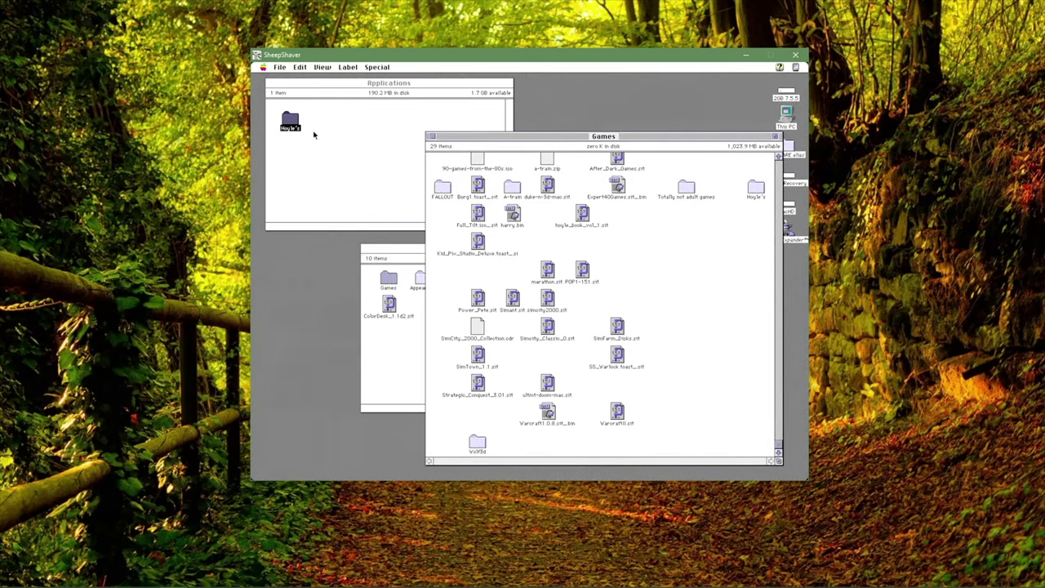
Mount Disk1.dsk and Disk2.dsk from the Wolf3d folder, moving the Games window aside.
{"action": "double_click", "coordinate": [474, 443]}
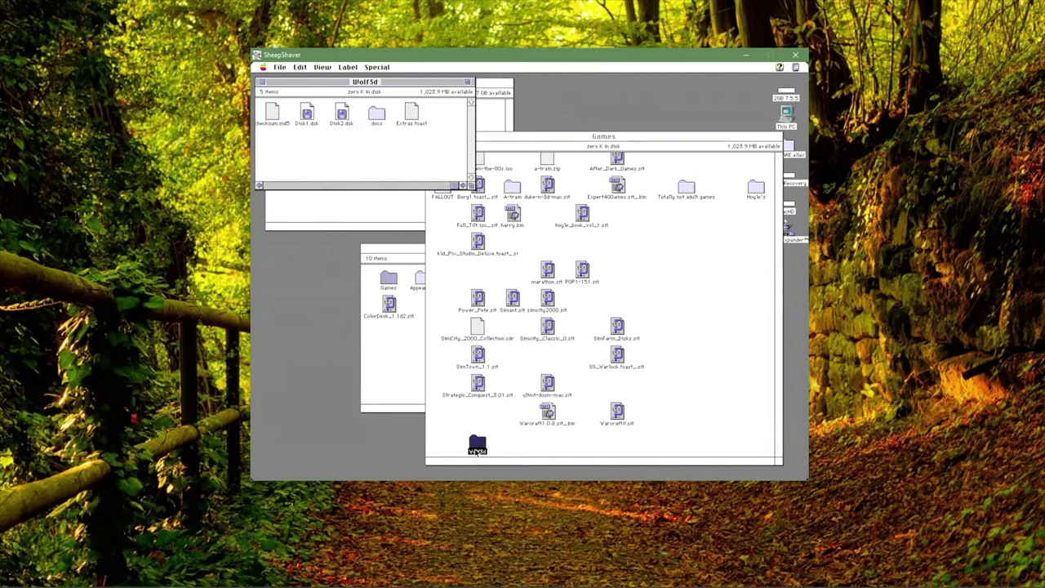
{"action": "double_click", "coordinate": [307, 114]}
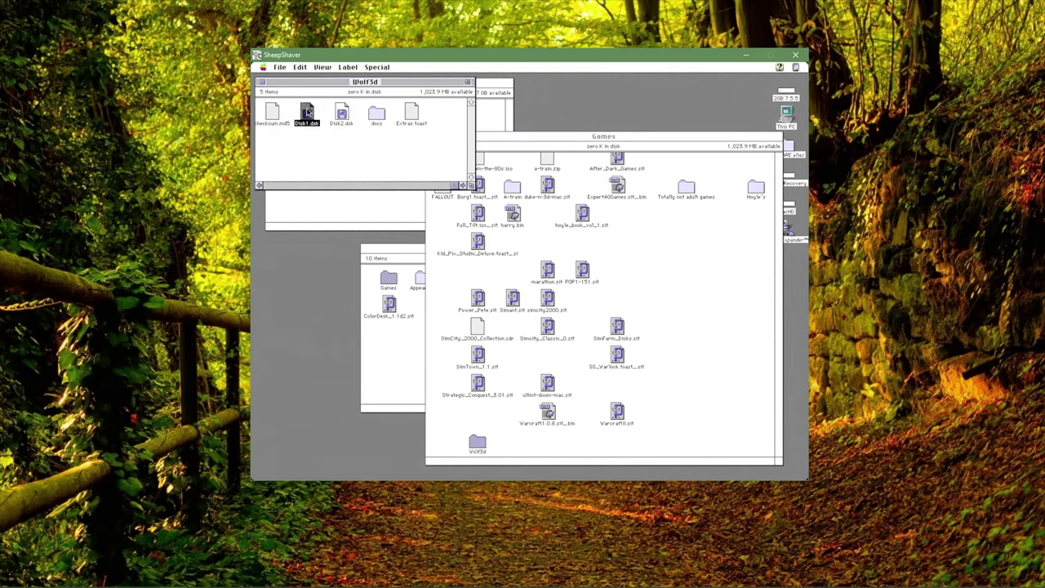
{"action": "left_click_drag", "start_coordinate": [541, 139], "coordinate": [418, 184]}
{"action": "double_click", "coordinate": [340, 114]}
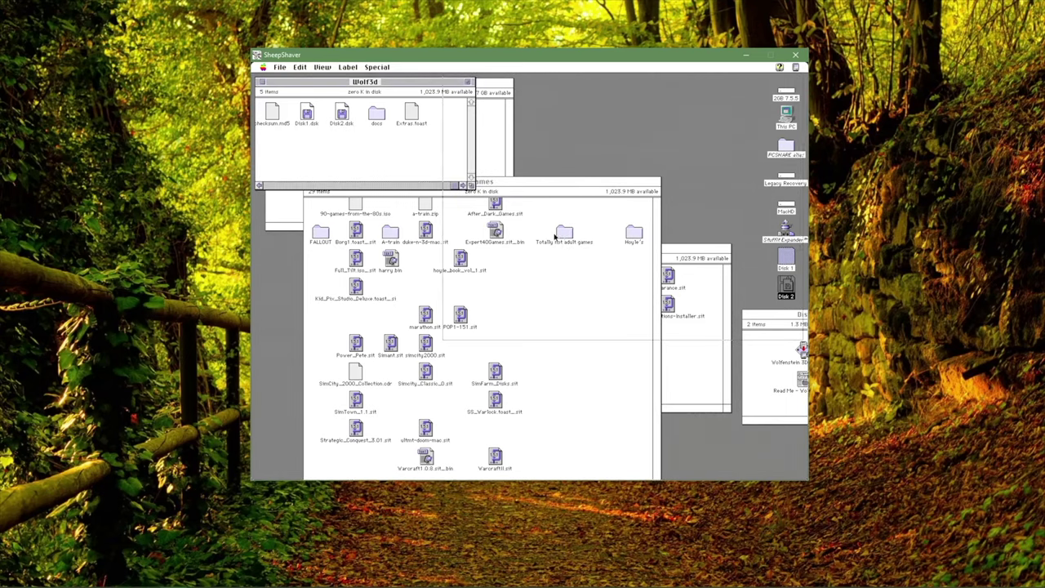
Launch the Wolfenstein 3D installer from the mounted disk and start a custom install of Wolfenstein 3D.
{"action": "double_click", "coordinate": [800, 351]}
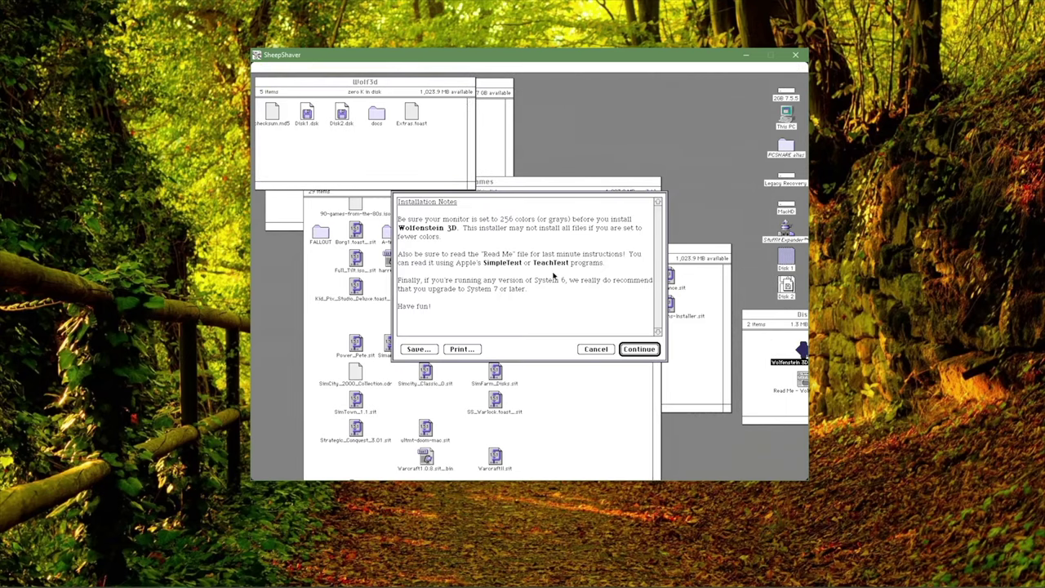
{"action": "left_click", "coordinate": [641, 350]}
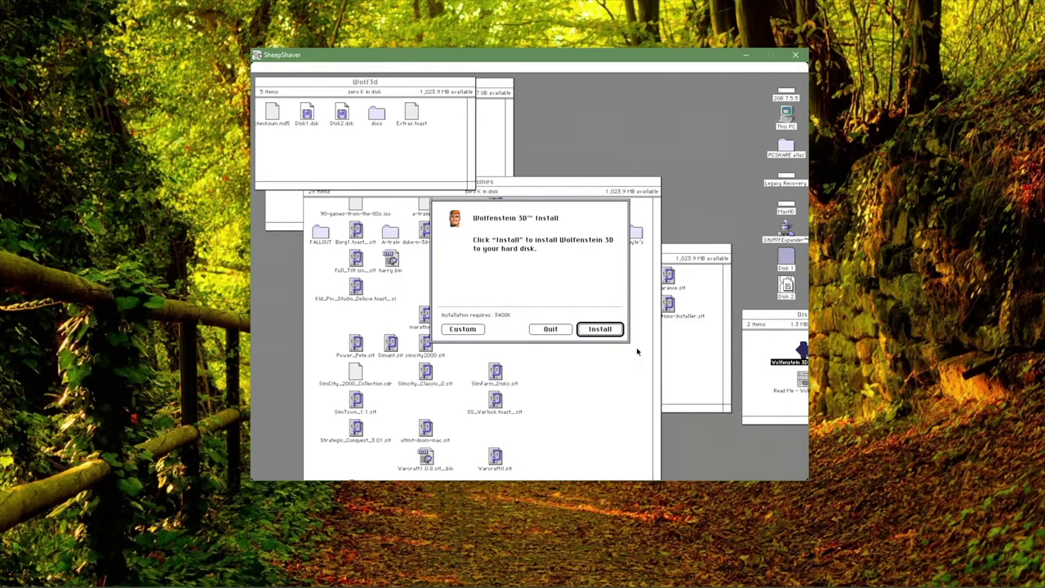
{"action": "left_click", "coordinate": [462, 329]}
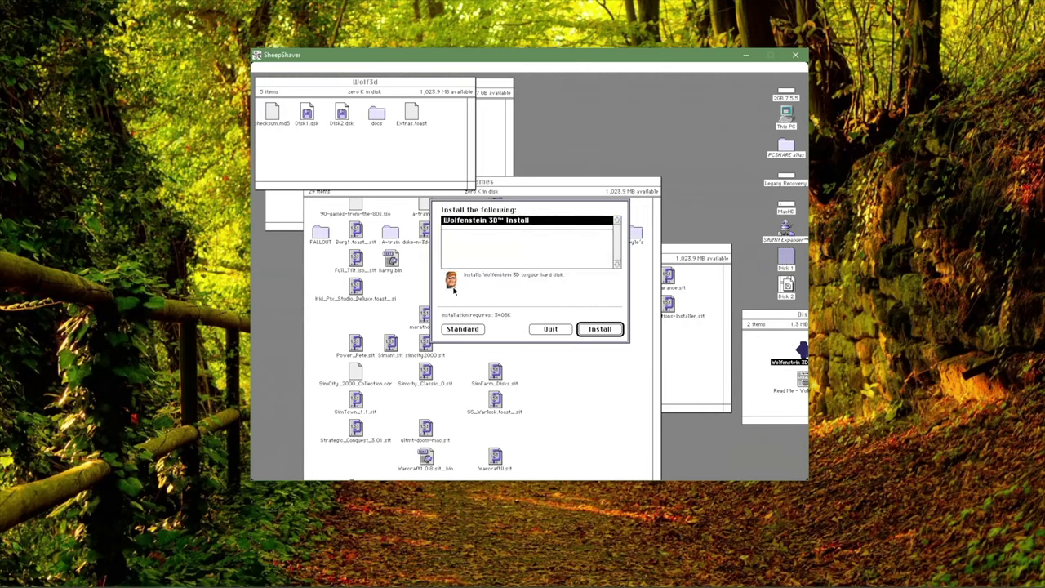
{"action": "left_click", "coordinate": [602, 329]}
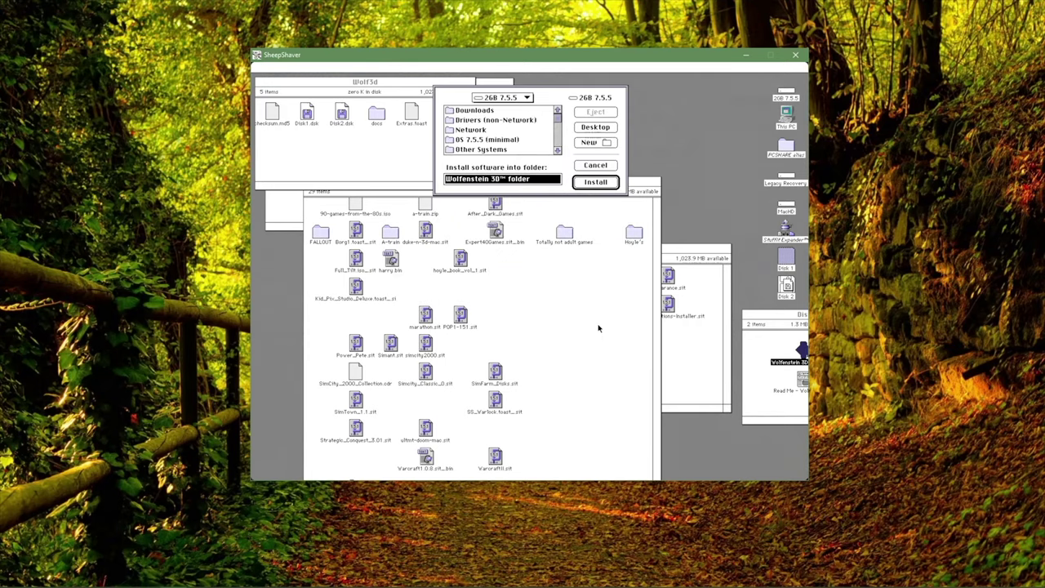
Install Wolfenstein 3D into a folder named Wolfenstein 3D™ inside MacHD's Applications folder, and quit the installer.
{"action": "left_click", "coordinate": [505, 97]}
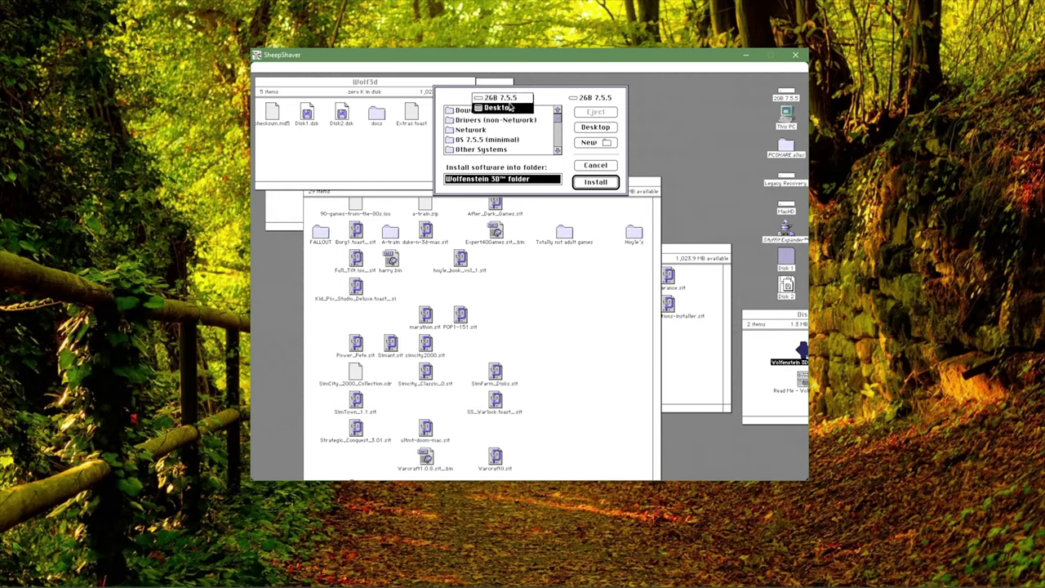
{"action": "left_click", "coordinate": [511, 107]}
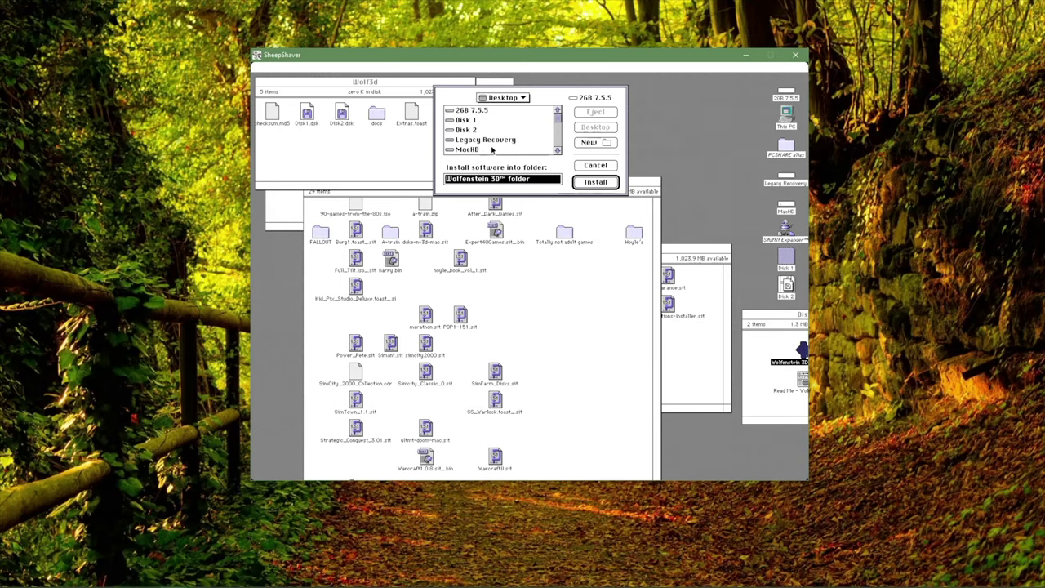
{"action": "double_click", "coordinate": [452, 149]}
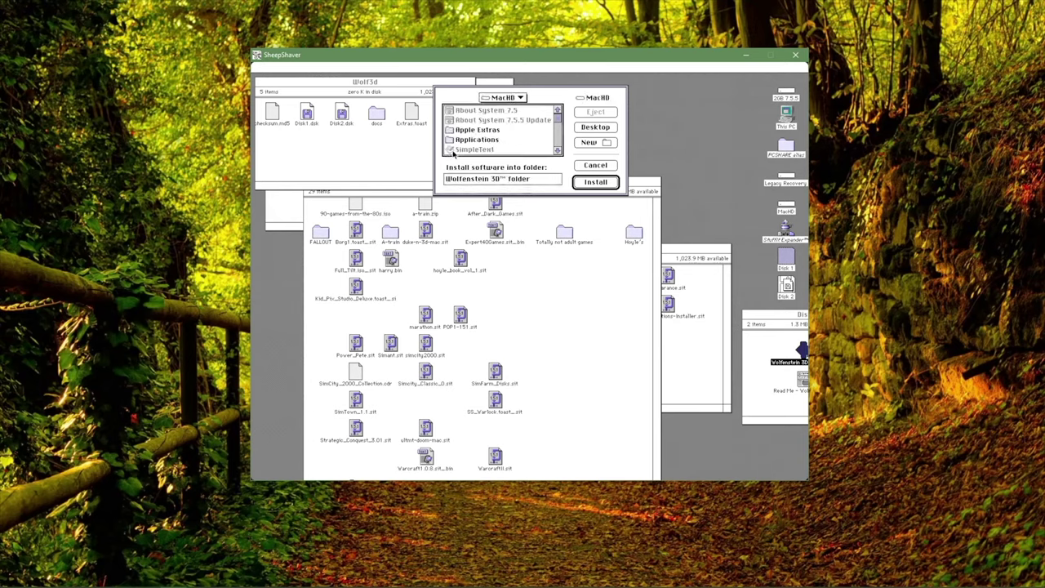
{"action": "left_click", "coordinate": [489, 141]}
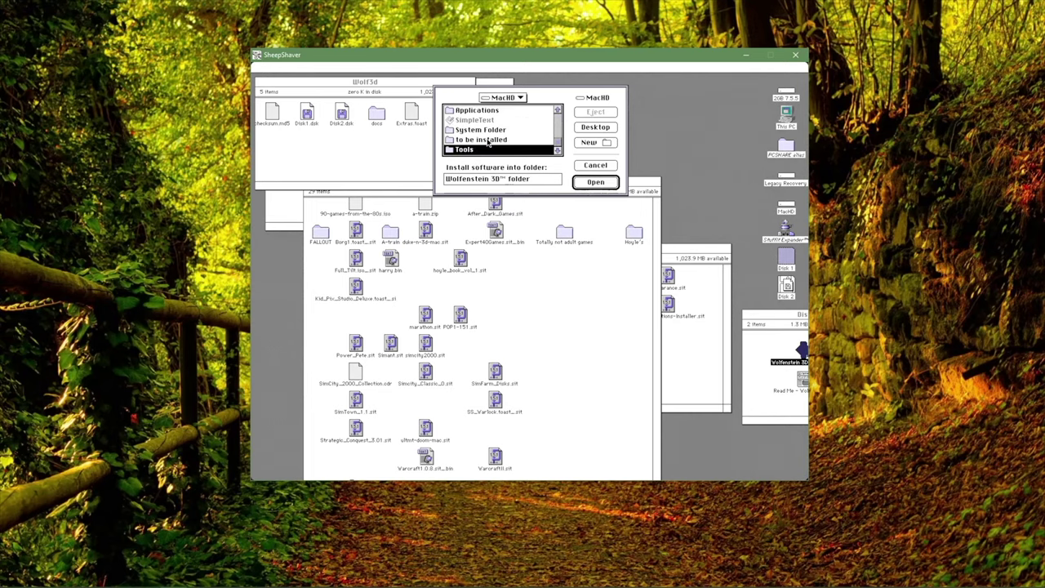
{"action": "scroll", "coordinate": [488, 139], "scroll_direction": "down", "scroll_amount": 1}
{"action": "double_click", "coordinate": [474, 111]}
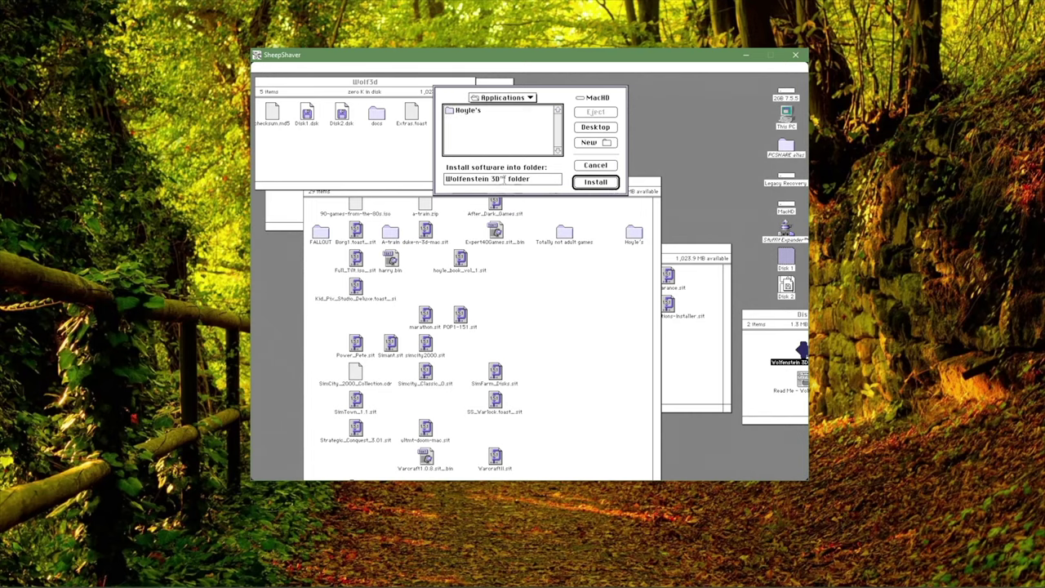
{"action": "left_click_drag", "start_coordinate": [507, 179], "coordinate": [564, 179]}
{"action": "key", "text": "BackSpace"}
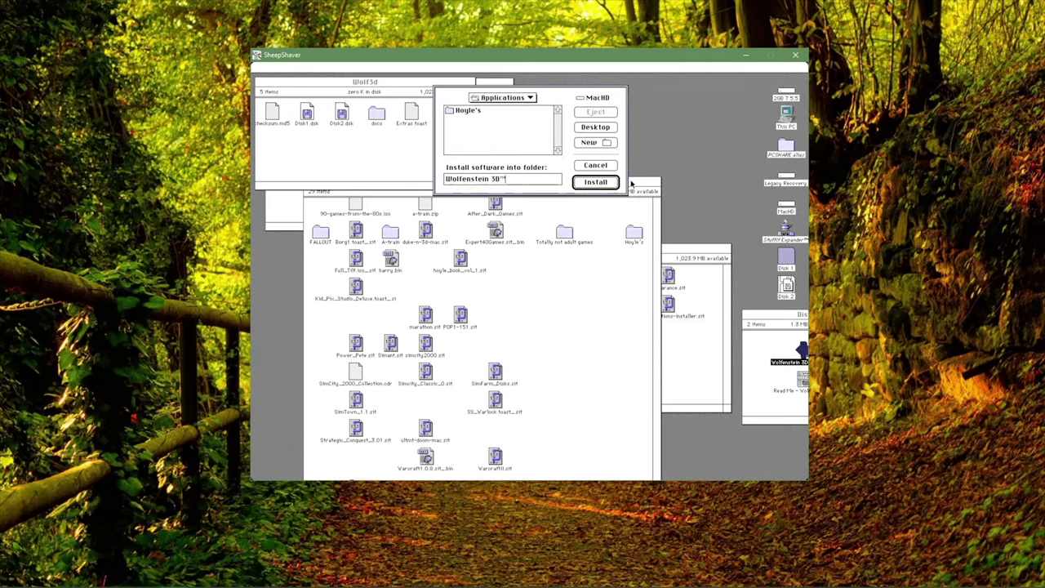
{"action": "left_click", "coordinate": [593, 182]}
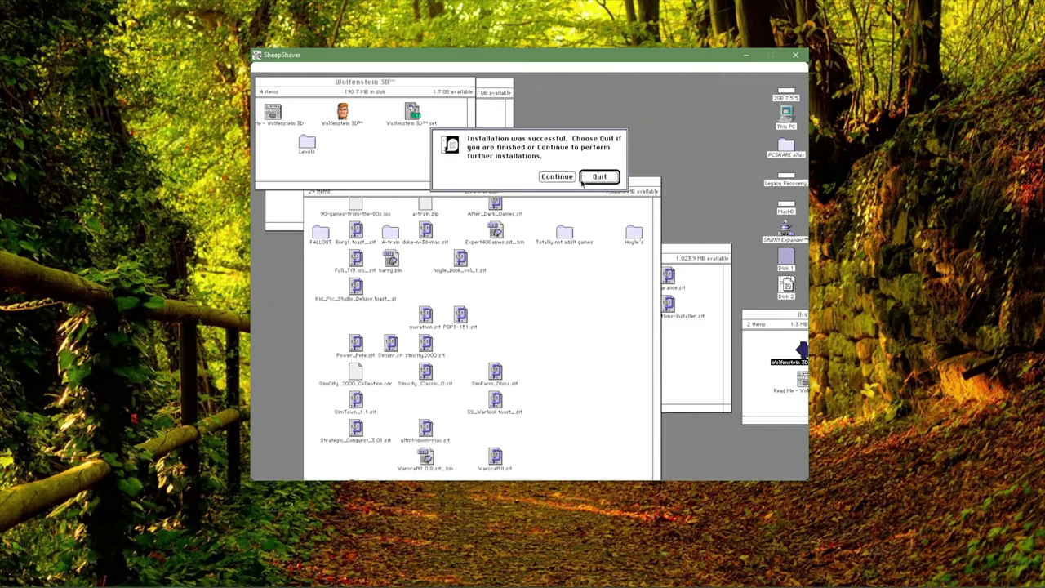
{"action": "left_click", "coordinate": [597, 177]}
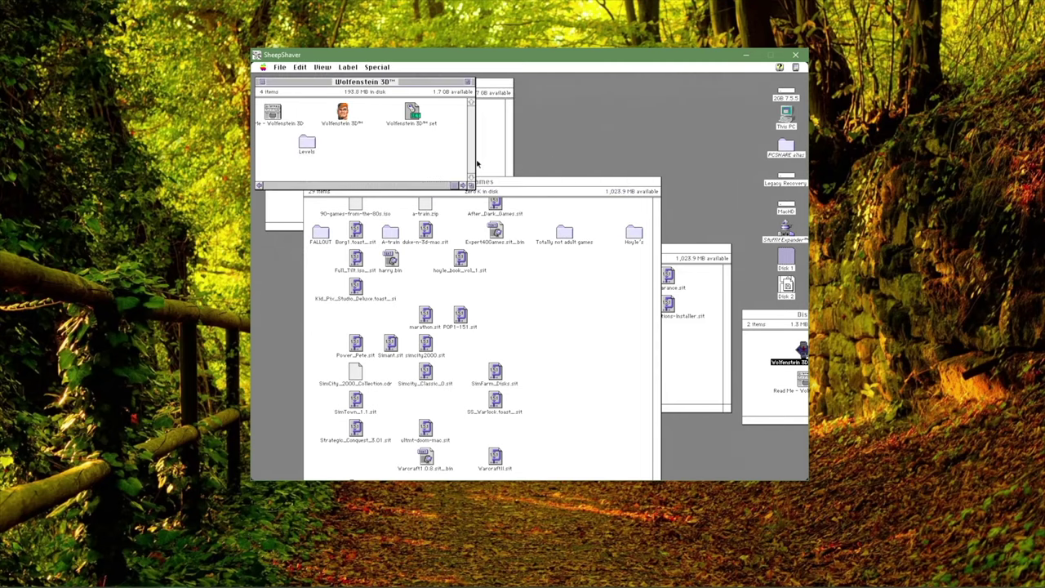
Close the Wolfenstein 3D and Wolf3d windows, and select the Wolfenstein 3D folder in Applications.
{"action": "left_click", "coordinate": [263, 82]}
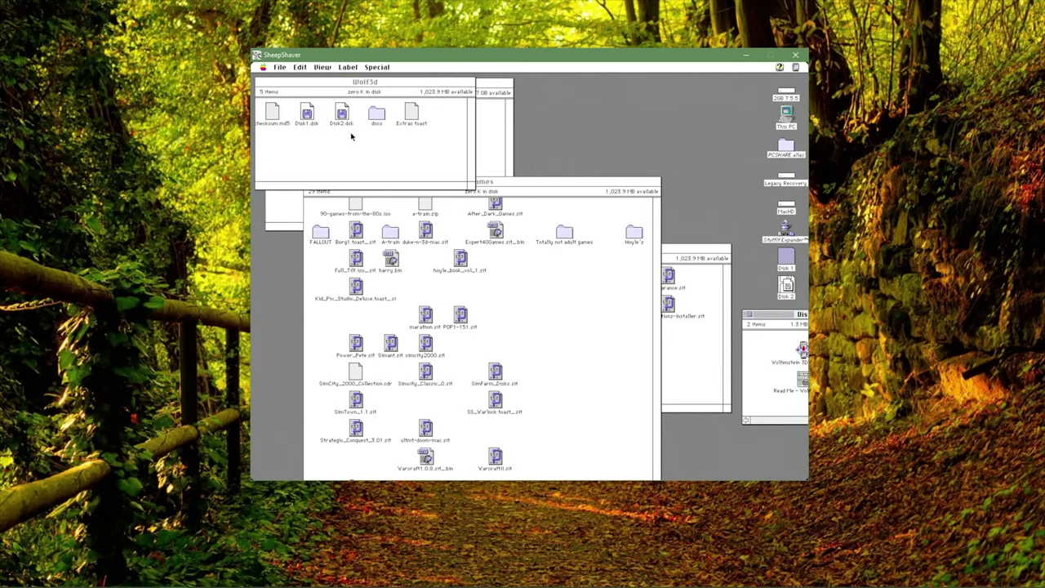
{"action": "left_click", "coordinate": [262, 82]}
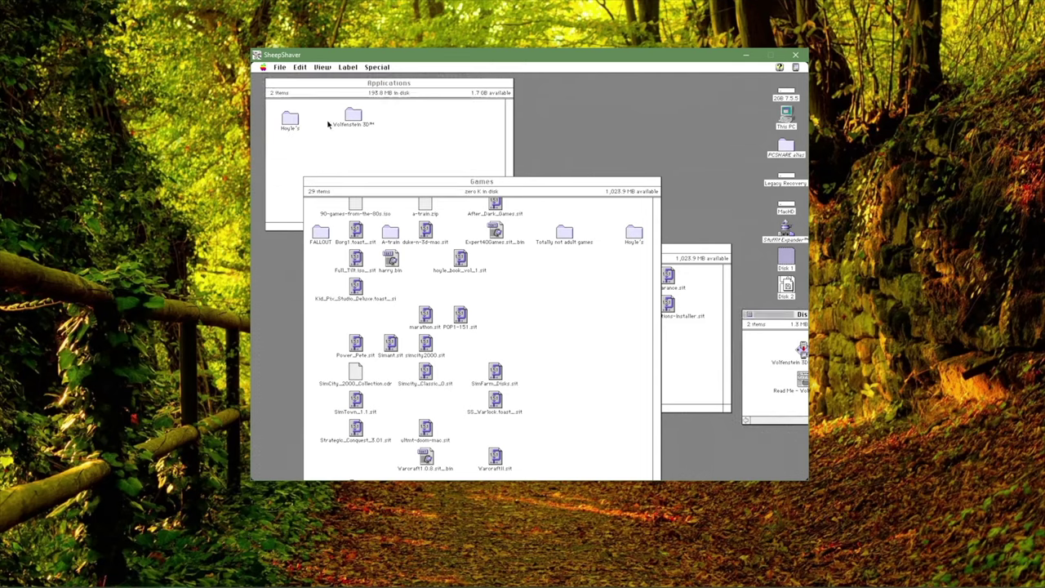
{"action": "left_click", "coordinate": [360, 161]}
{"action": "left_click", "coordinate": [350, 114]}
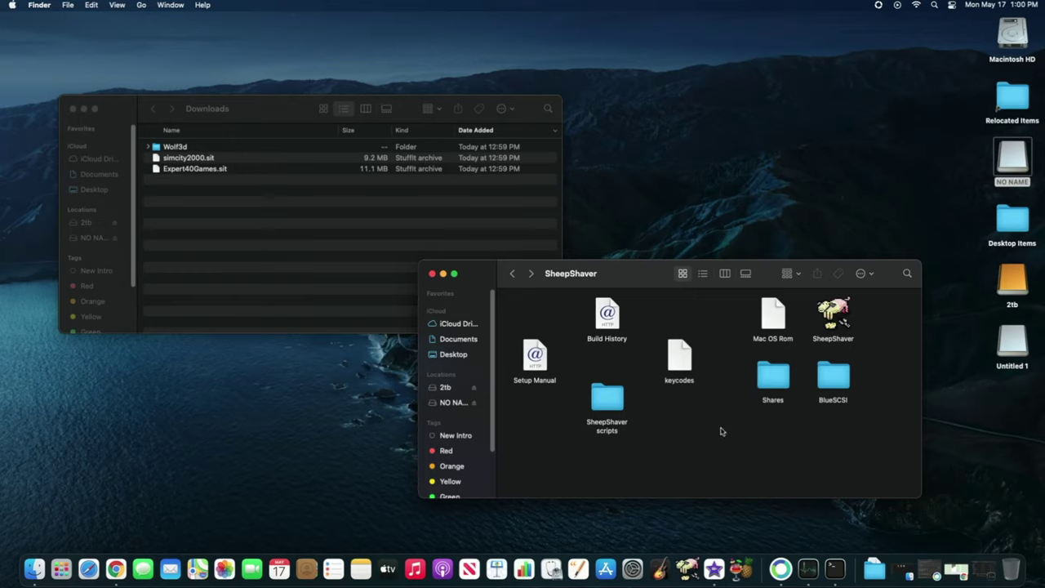
Move the Wolf3d folder, simcity2000.sit and Expert40Games.sit from Downloads into SheepShaver's Shares folder.
{"action": "double_click", "coordinate": [770, 380]}
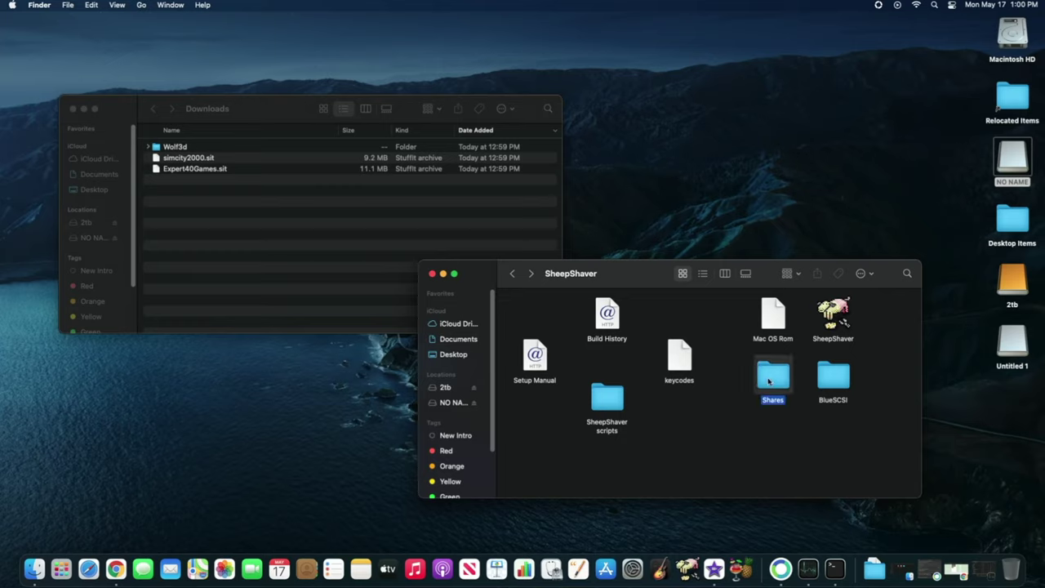
{"action": "left_click", "coordinate": [194, 169]}
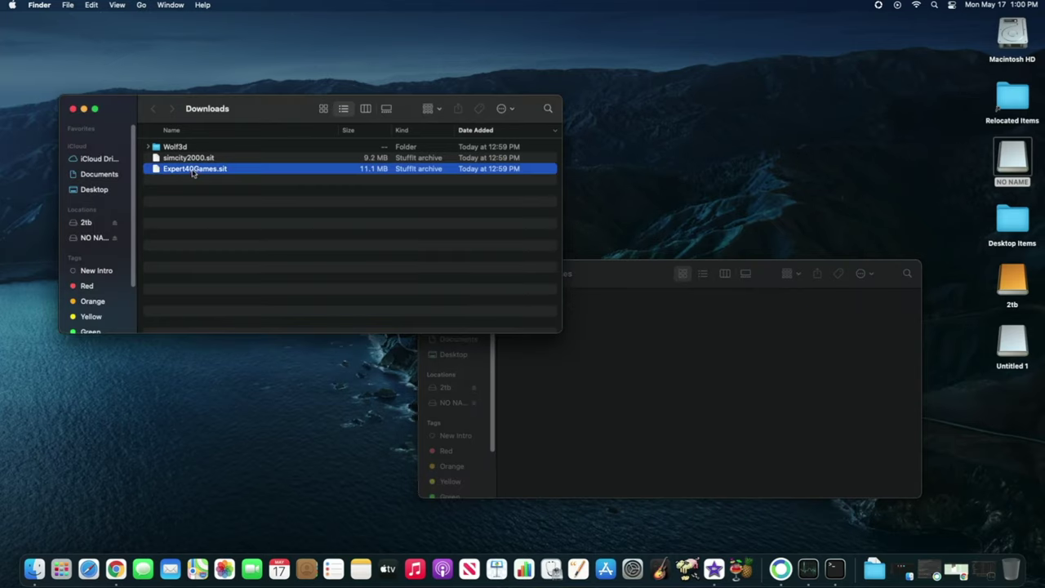
{"action": "left_click", "coordinate": [192, 148], "text": "shift"}
{"action": "left_click_drag", "start_coordinate": [192, 148], "coordinate": [653, 343]}
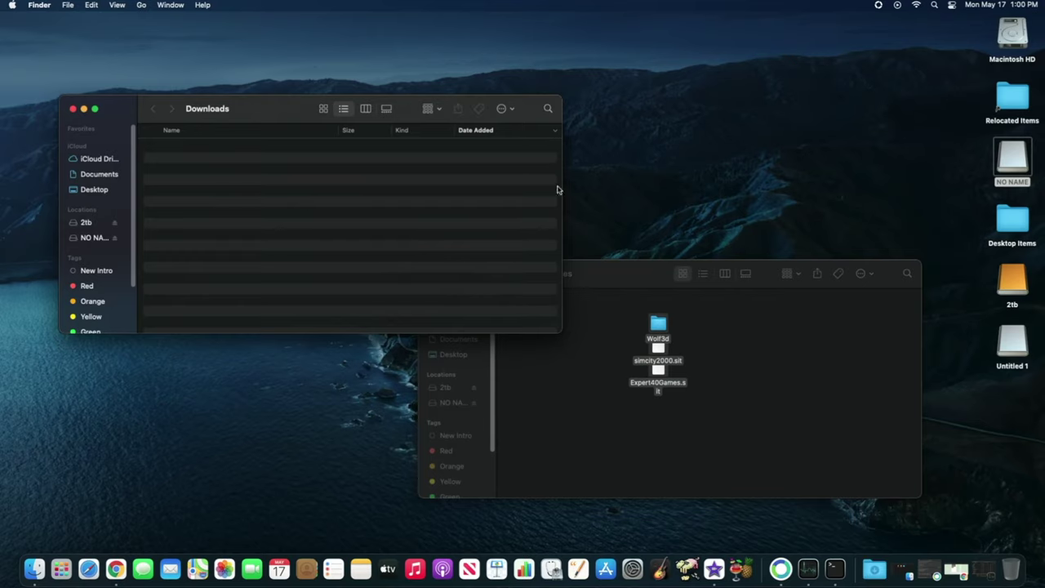
Switch to SheepShaver, copy simcity2000.sit from the Unix volume into MacHD's Applications folder, and expand the copied archive.
{"action": "left_click", "coordinate": [687, 576]}
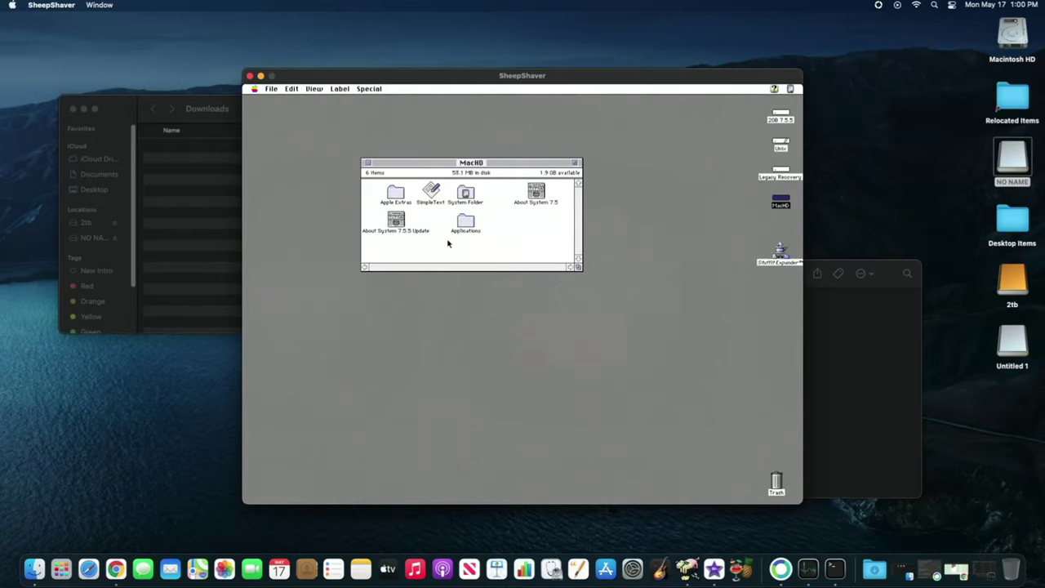
{"action": "double_click", "coordinate": [777, 146]}
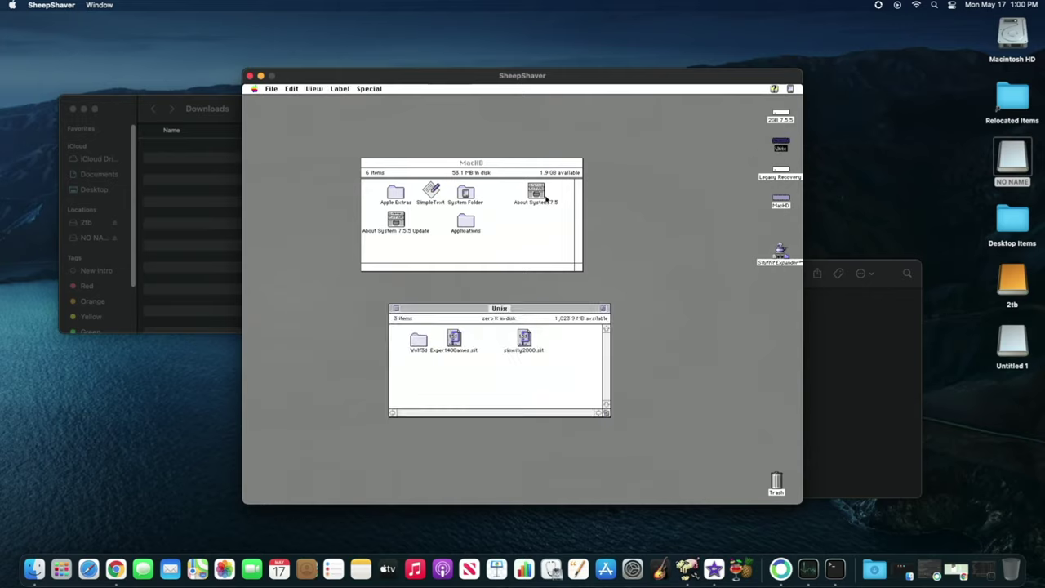
{"action": "left_click", "coordinate": [467, 223]}
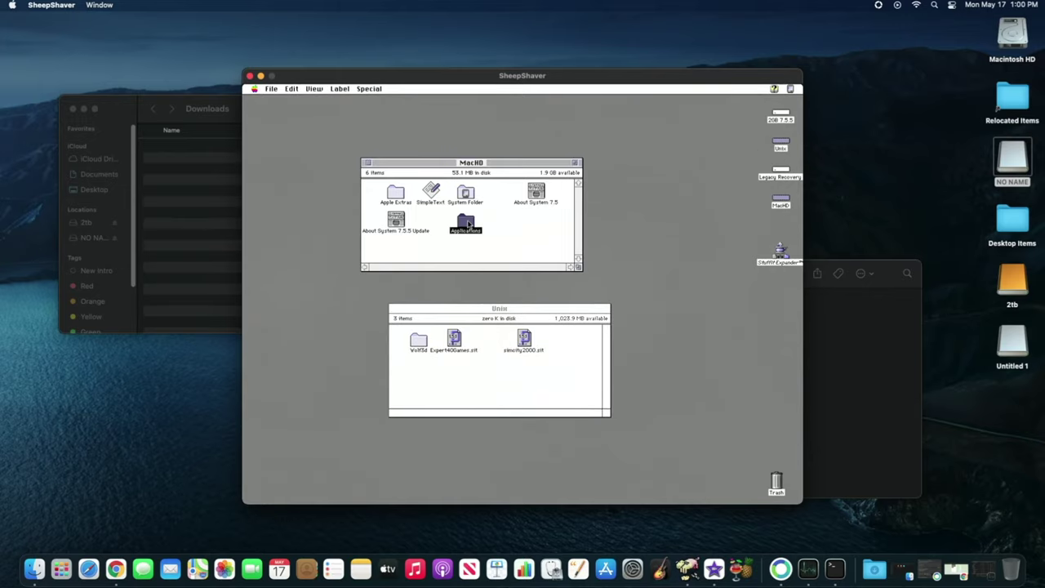
{"action": "double_click", "coordinate": [468, 222]}
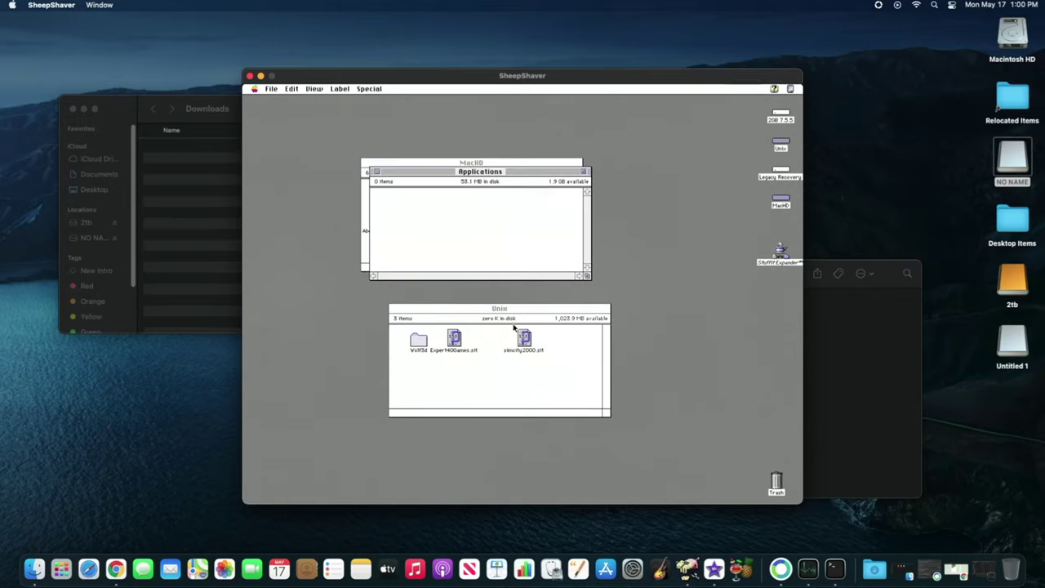
{"action": "left_click_drag", "start_coordinate": [524, 340], "coordinate": [490, 248]}
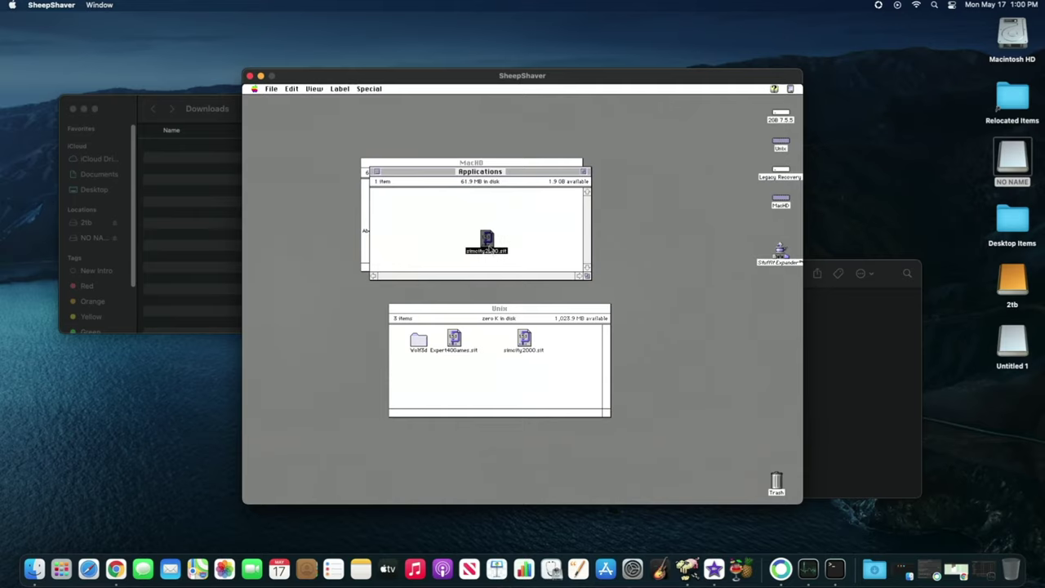
{"action": "double_click", "coordinate": [487, 239]}
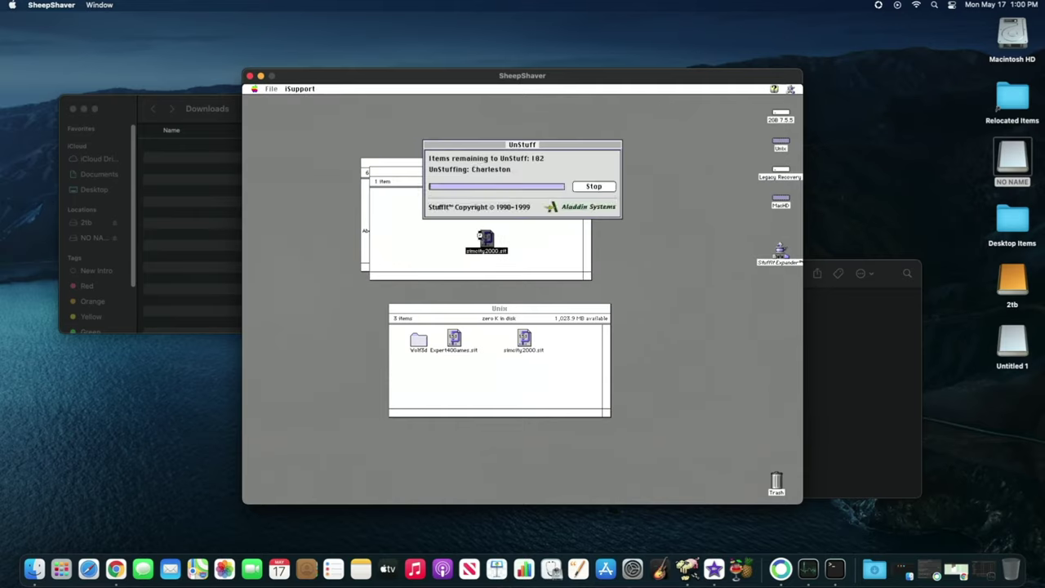